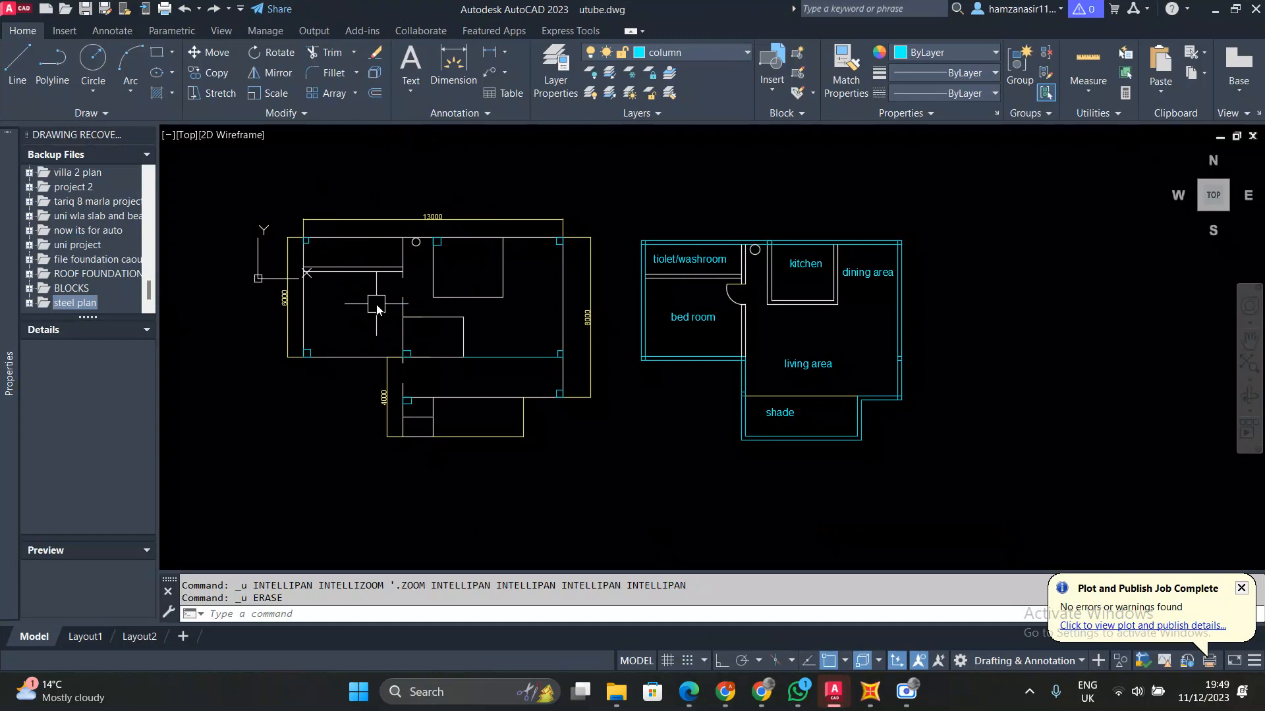
Examine the dimensioned column plan and the labelled room plan beside it, and dismiss the plot and publish notification
{"action": "scroll", "coordinate": [377, 309], "scroll_direction": "up", "scroll_amount": 2}
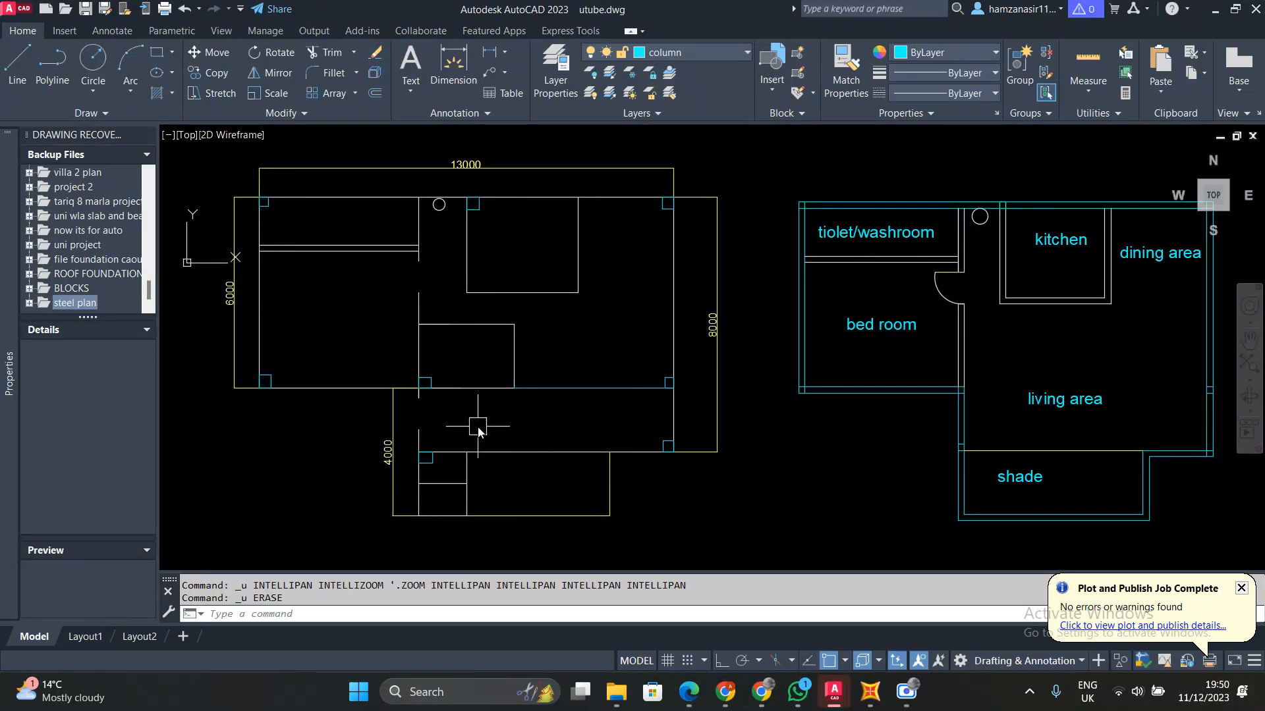
{"action": "left_click_drag", "start_coordinate": [367, 453], "coordinate": [693, 559]}
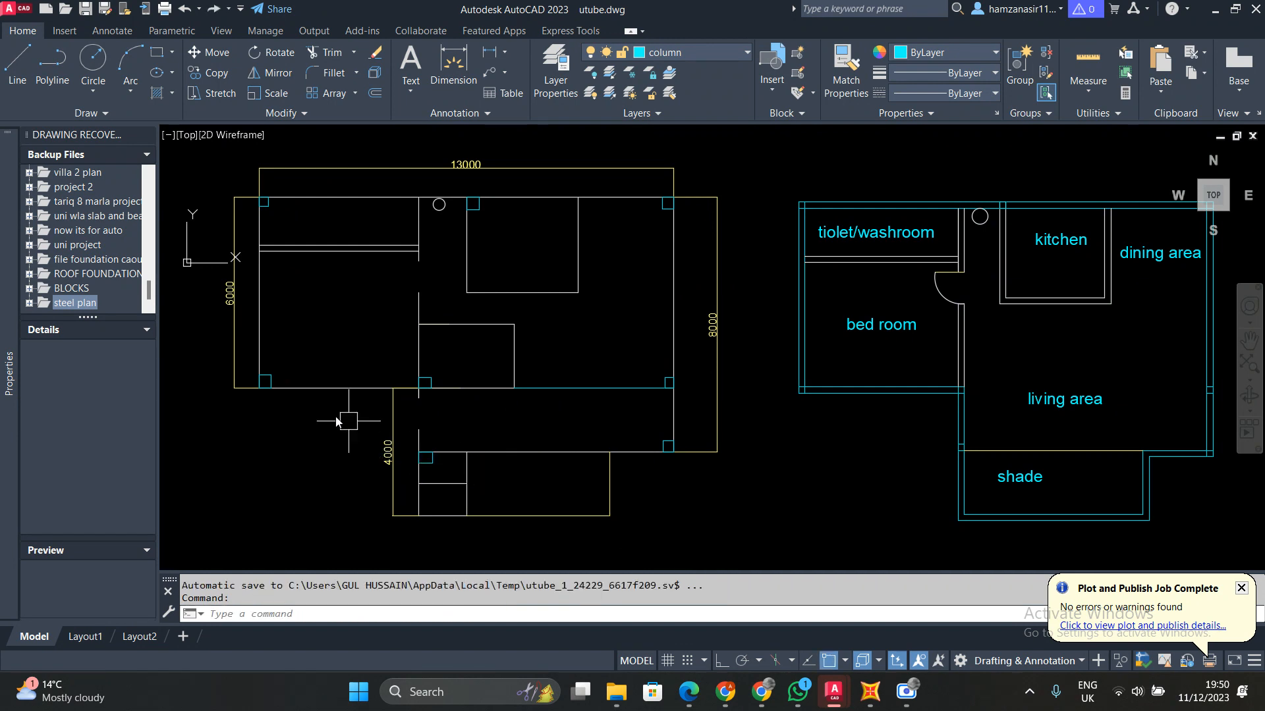
{"action": "mouse_move", "coordinate": [344, 424]}
{"action": "left_mouse_down"}
{"action": "mouse_move", "coordinate": [551, 452]}
{"action": "mouse_move", "coordinate": [659, 530]}
{"action": "left_mouse_up"}
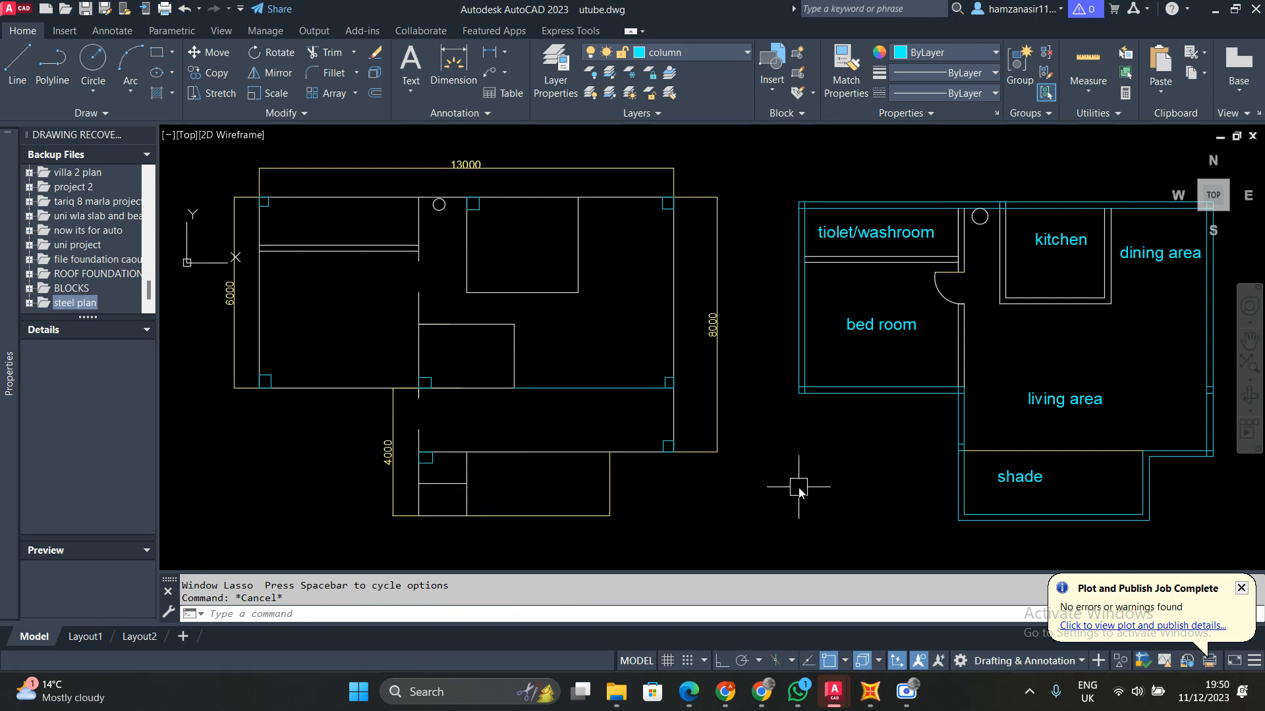
{"action": "left_click", "coordinate": [426, 464]}
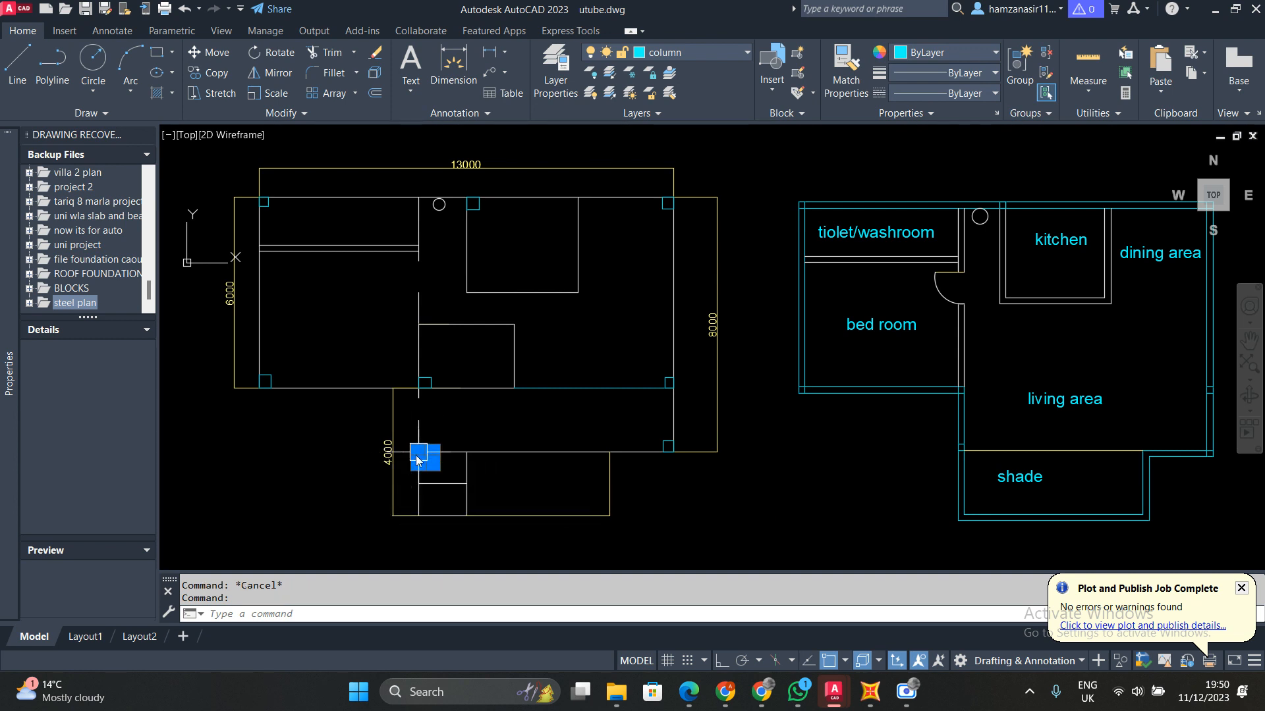
{"action": "key", "text": "Escape"}
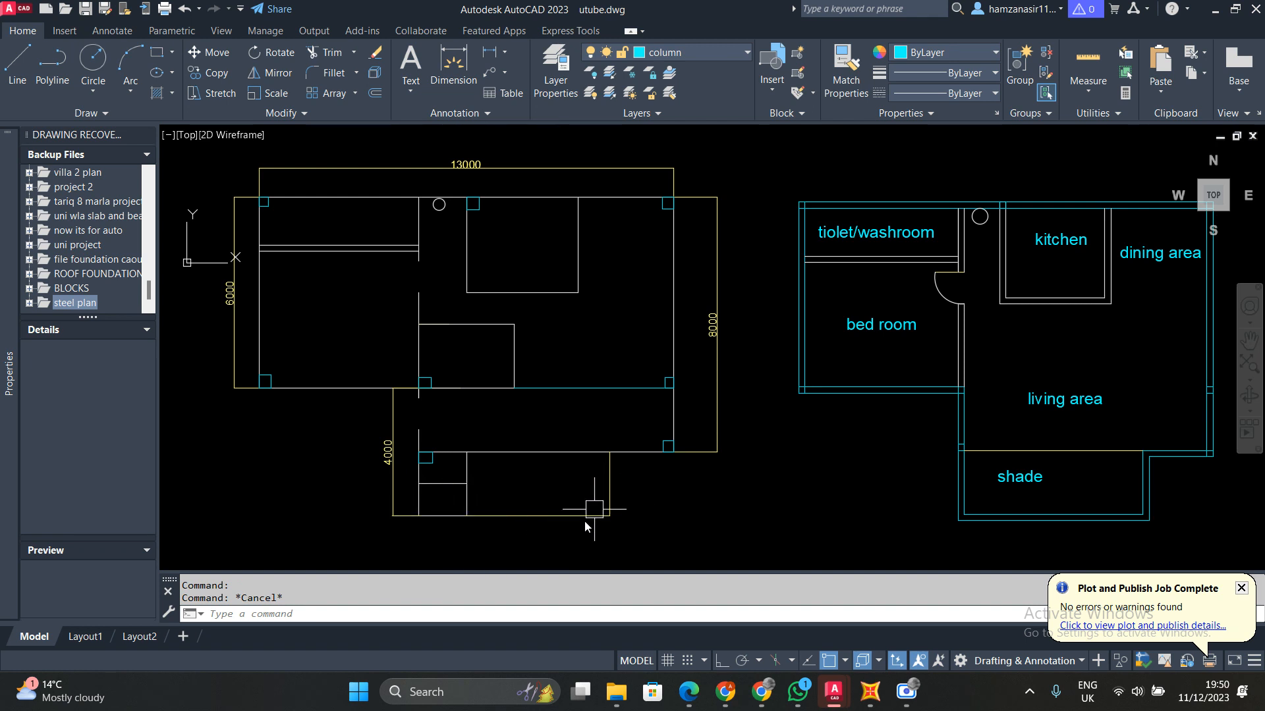
{"action": "right_click", "coordinate": [1013, 353]}
{"action": "left_click", "coordinate": [792, 451]}
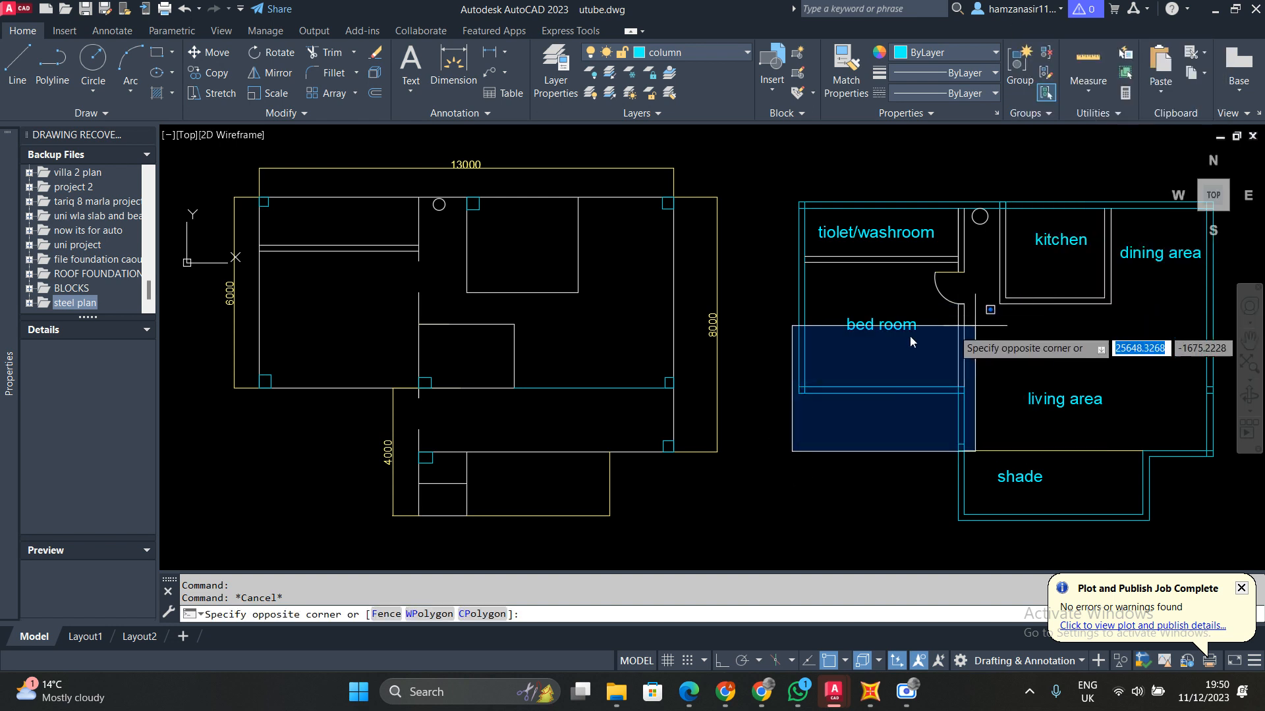
{"action": "key", "text": "Escape"}
{"action": "middle_click_drag", "start_coordinate": [960, 316], "coordinate": [711, 318]}
{"action": "key", "text": "ctrl+1"}
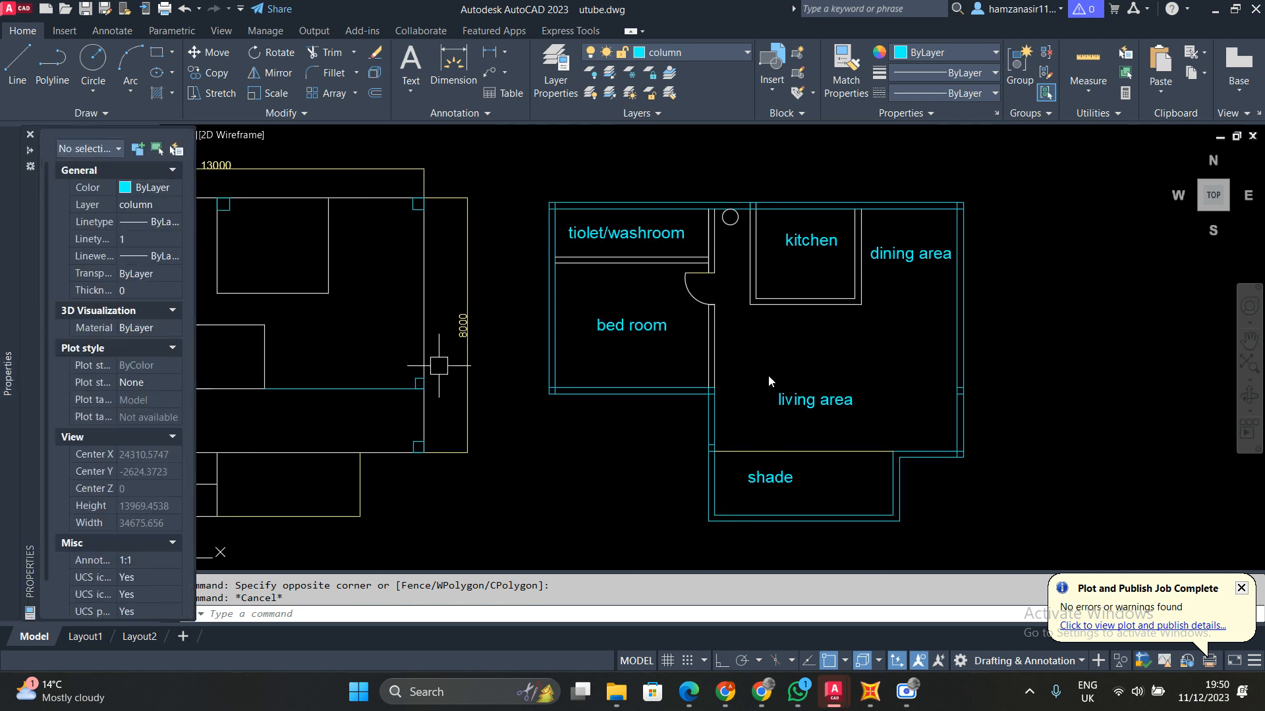
{"action": "key", "text": "ctrl+1"}
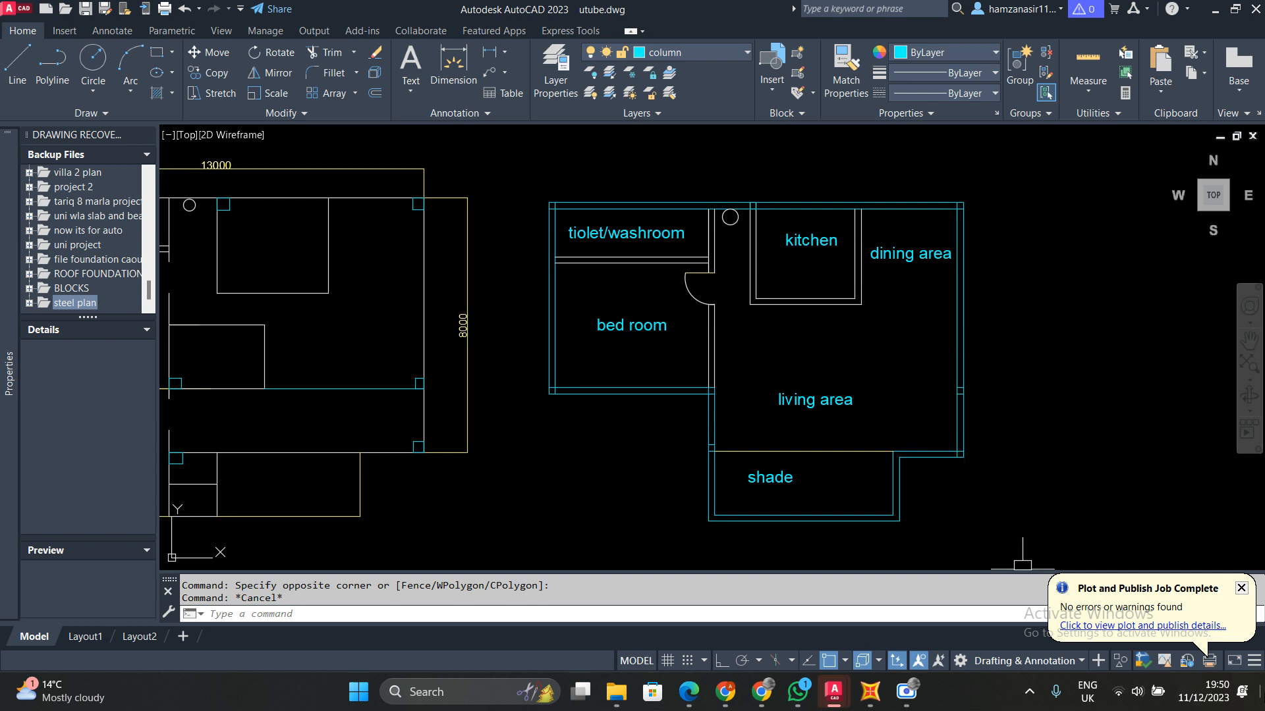
{"action": "left_click", "coordinate": [1239, 591]}
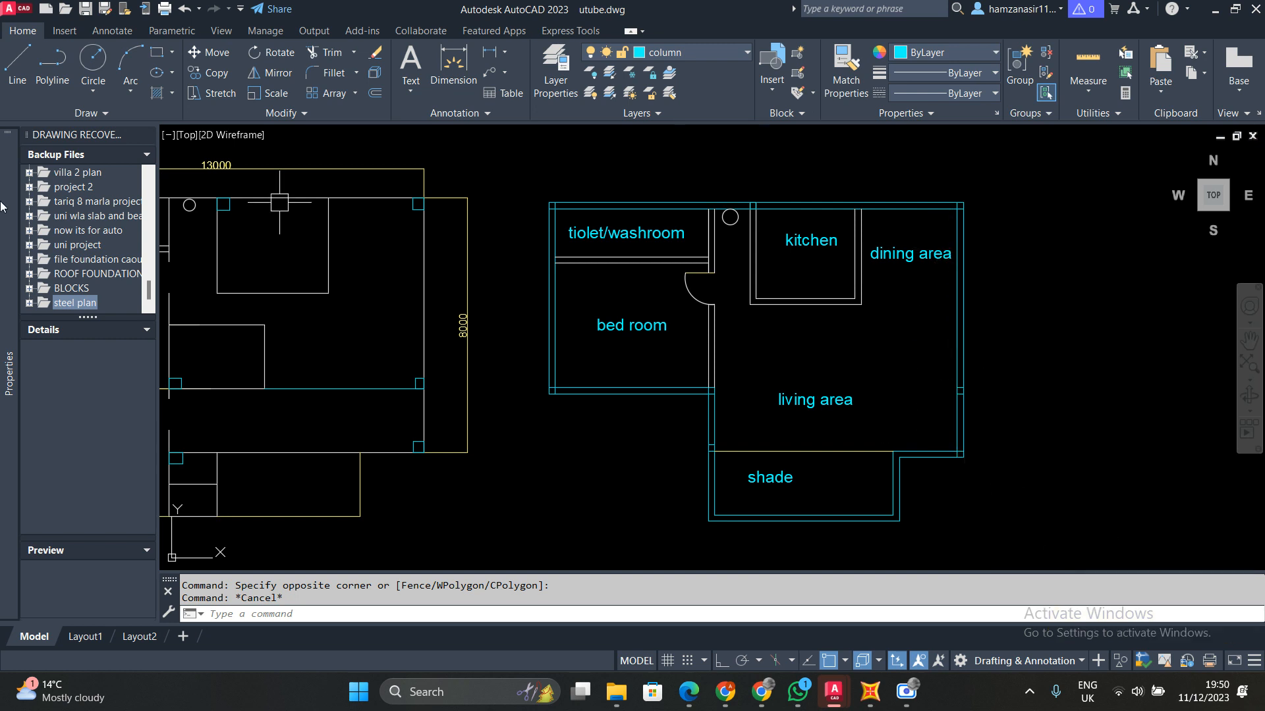
Erase the entire dimensioned column plan, keeping the plan with the room labels
{"action": "mouse_move", "coordinate": [4, 206]}
{"action": "scroll", "coordinate": [848, 323], "scroll_direction": "up", "scroll_amount": 2}
{"action": "middle_click_drag", "start_coordinate": [849, 335], "coordinate": [847, 303]}
{"action": "scroll", "coordinate": [847, 305], "scroll_direction": "up", "scroll_amount": 4}
{"action": "scroll", "coordinate": [843, 305], "scroll_direction": "down", "scroll_amount": 8}
{"action": "middle_click_drag", "start_coordinate": [814, 332], "coordinate": [719, 337]}
{"action": "scroll", "coordinate": [648, 342], "scroll_direction": "down", "scroll_amount": 5}
{"action": "scroll", "coordinate": [353, 267], "scroll_direction": "up", "scroll_amount": 5}
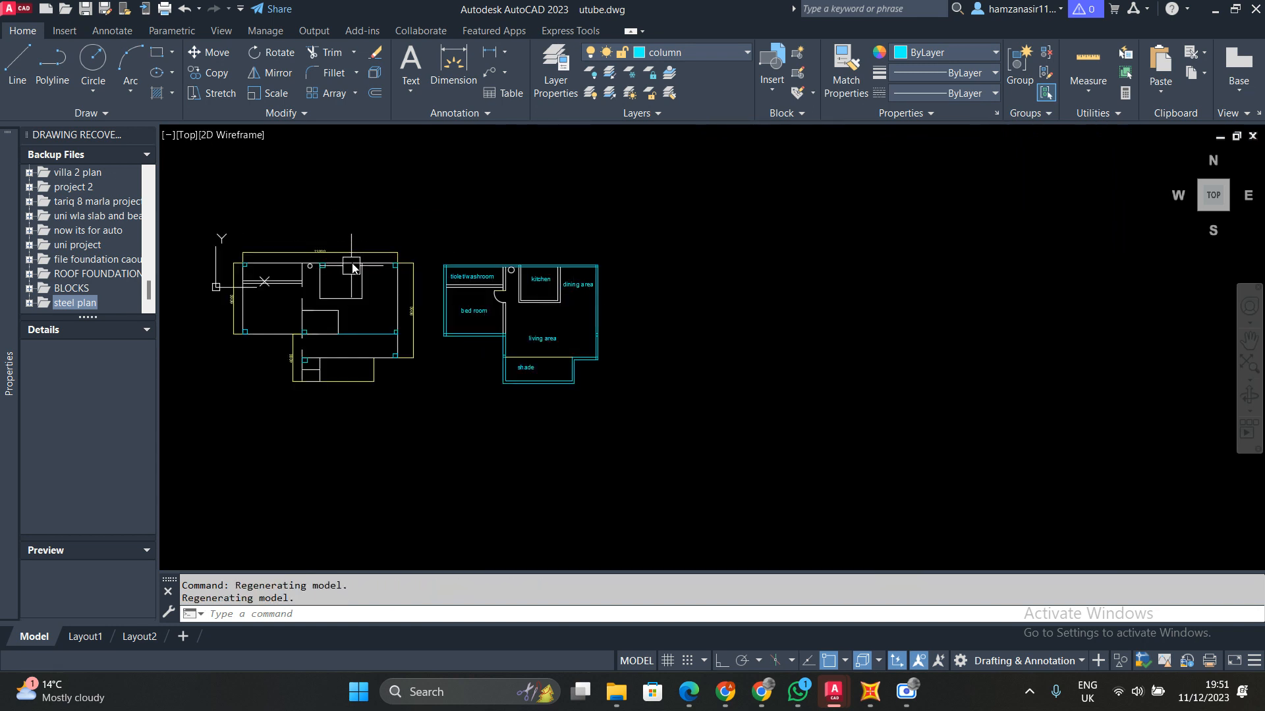
{"action": "left_click", "coordinate": [432, 202]}
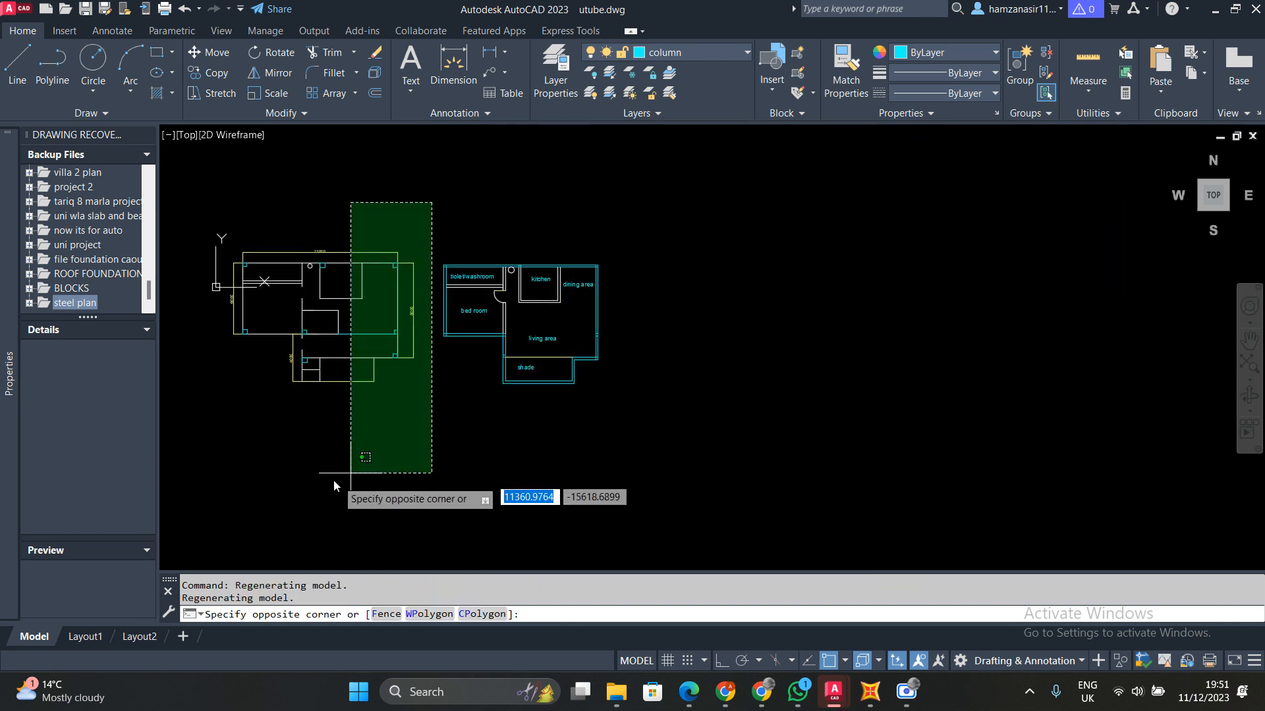
{"action": "left_click", "coordinate": [220, 453]}
{"action": "key", "text": "Delete"}
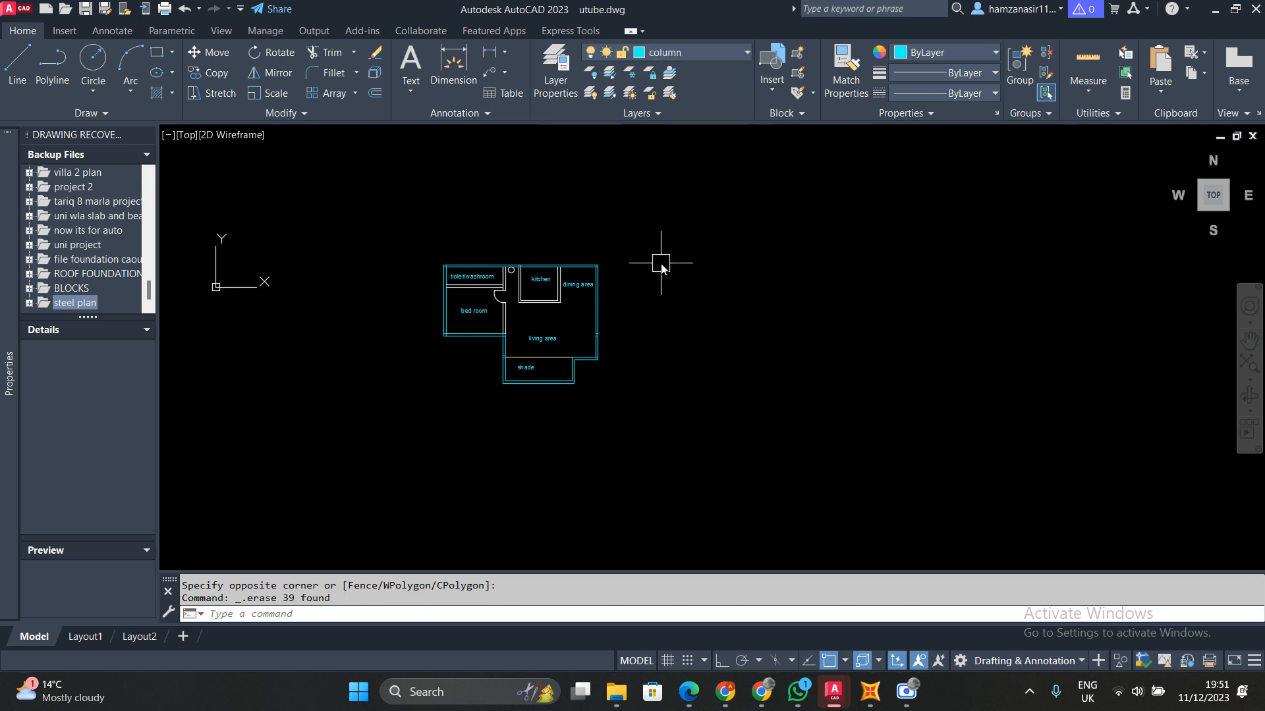
Dimension the bed room's outer lower edge horizontally, placing the dimension line just below the shade
{"action": "scroll", "coordinate": [661, 266], "scroll_direction": "up", "scroll_amount": 2}
{"action": "type", "text": "z"}
{"action": "key", "text": "Return"}
{"action": "type", "text": "a"}
{"action": "key", "text": "Return"}
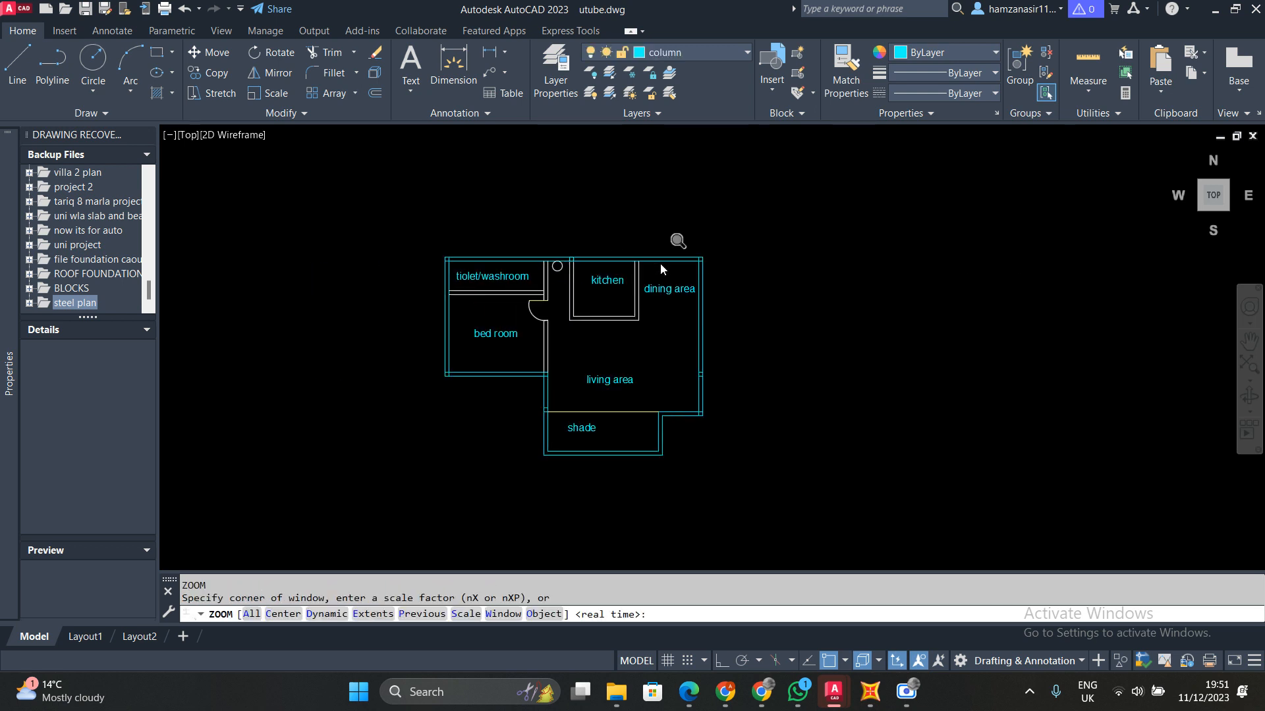
{"action": "scroll", "coordinate": [784, 327], "scroll_direction": "up", "scroll_amount": 8}
{"action": "middle_click_drag", "start_coordinate": [778, 328], "coordinate": [335, 318]}
{"action": "scroll", "coordinate": [334, 317], "scroll_direction": "up", "scroll_amount": 2}
{"action": "scroll", "coordinate": [599, 275], "scroll_direction": "down", "scroll_amount": 8}
{"action": "scroll", "coordinate": [599, 276], "scroll_direction": "down", "scroll_amount": 2}
{"action": "middle_click_drag", "start_coordinate": [765, 274], "coordinate": [622, 320]}
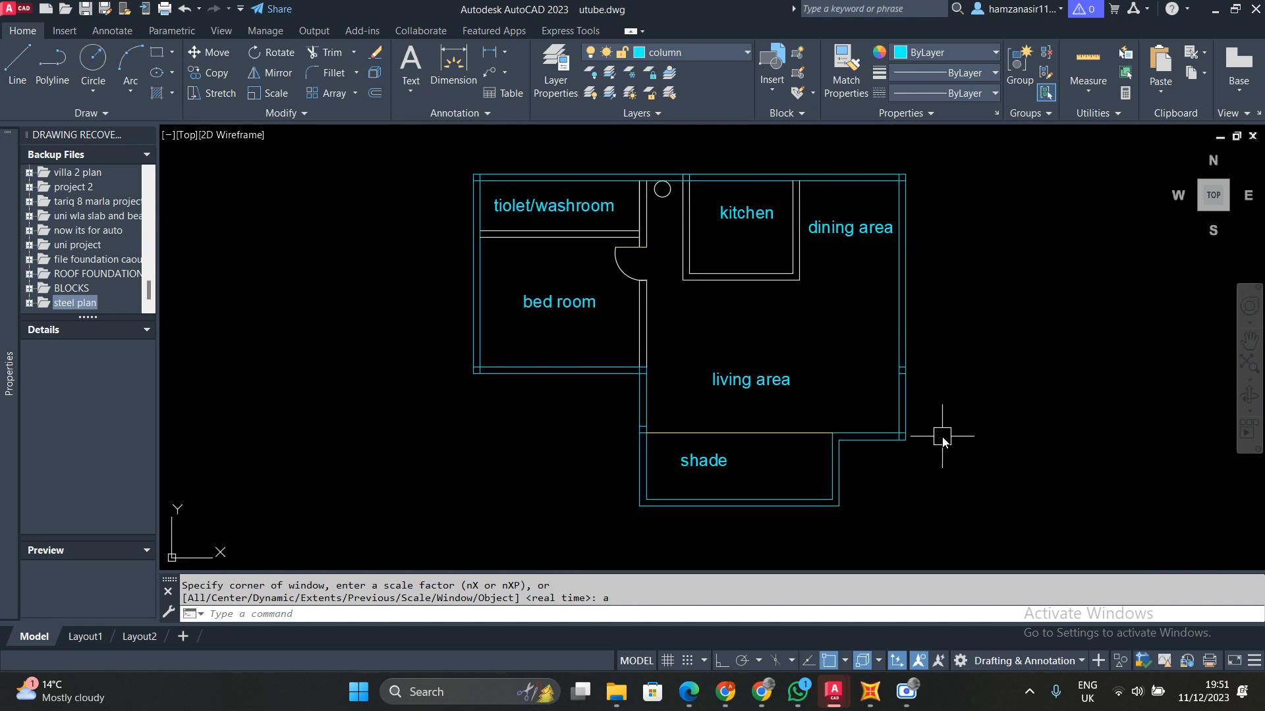
{"action": "left_click", "coordinate": [468, 70]}
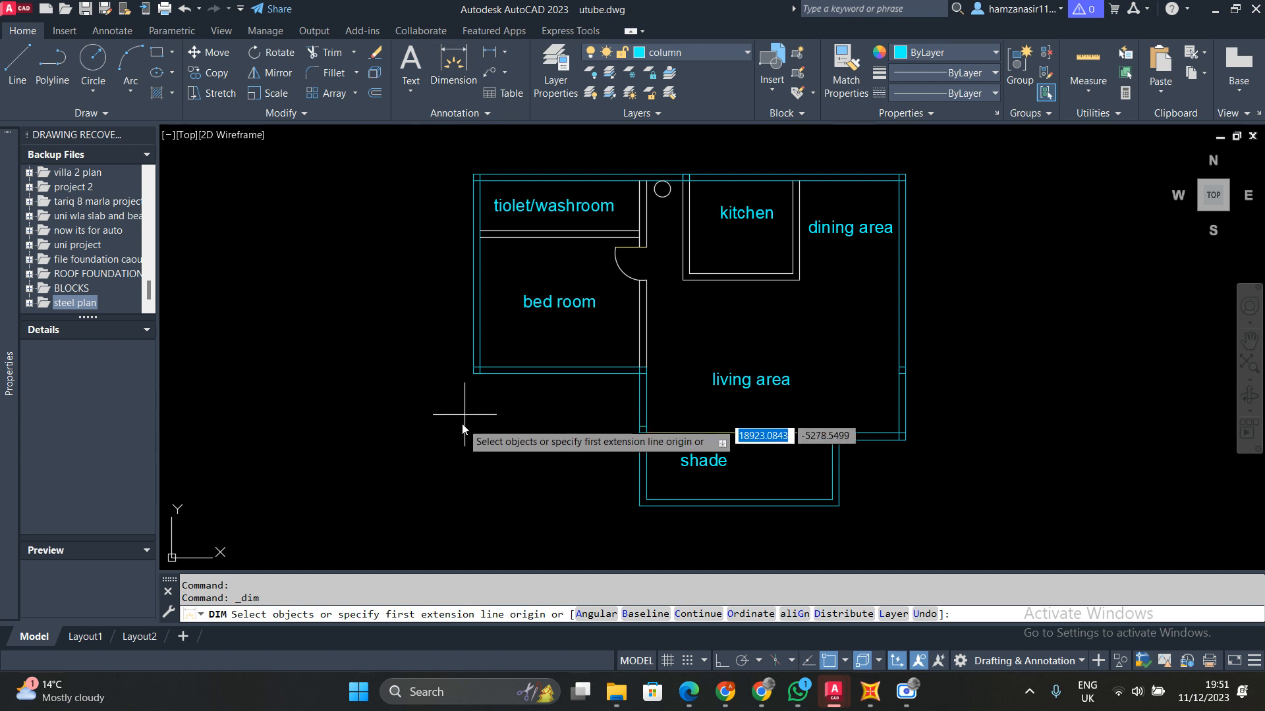
{"action": "left_click", "coordinate": [473, 373]}
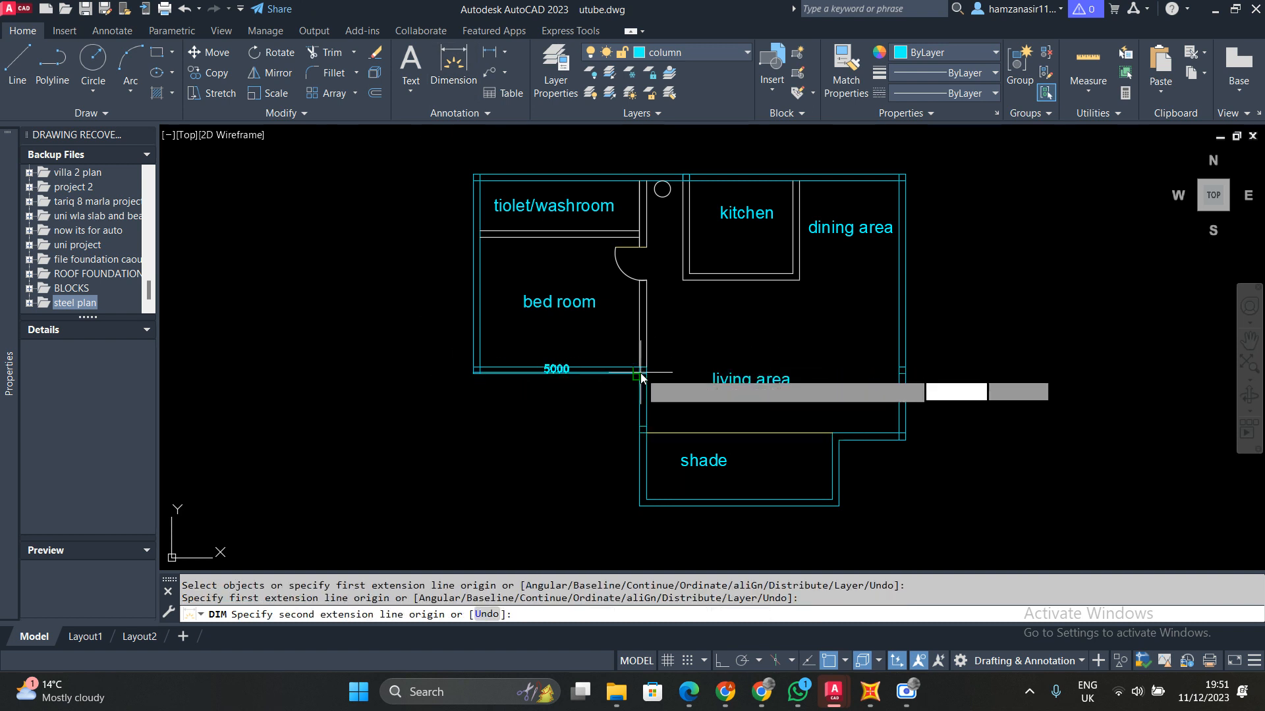
{"action": "left_click", "coordinate": [641, 373]}
{"action": "left_click", "coordinate": [637, 521]}
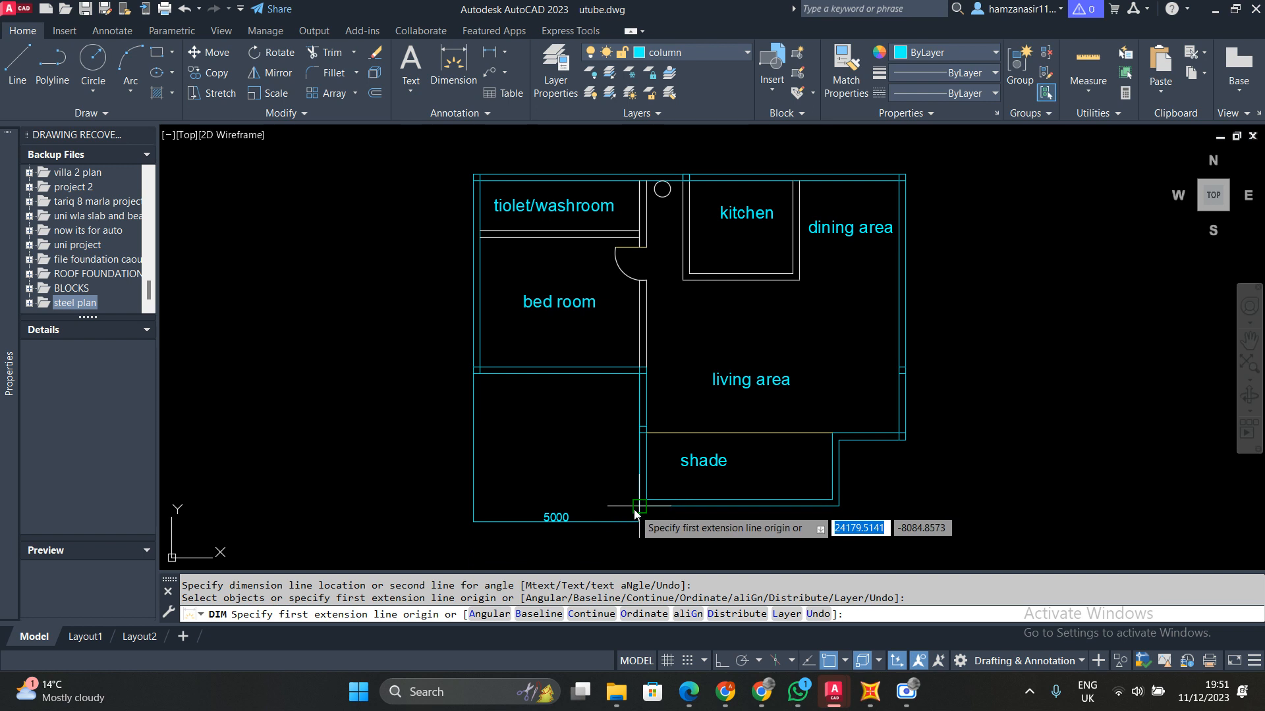
Turn on object snap tracking and polar tracking, and dimension horizontally from the plan's left edge to the shade's right edge
{"action": "left_click", "coordinate": [473, 521]}
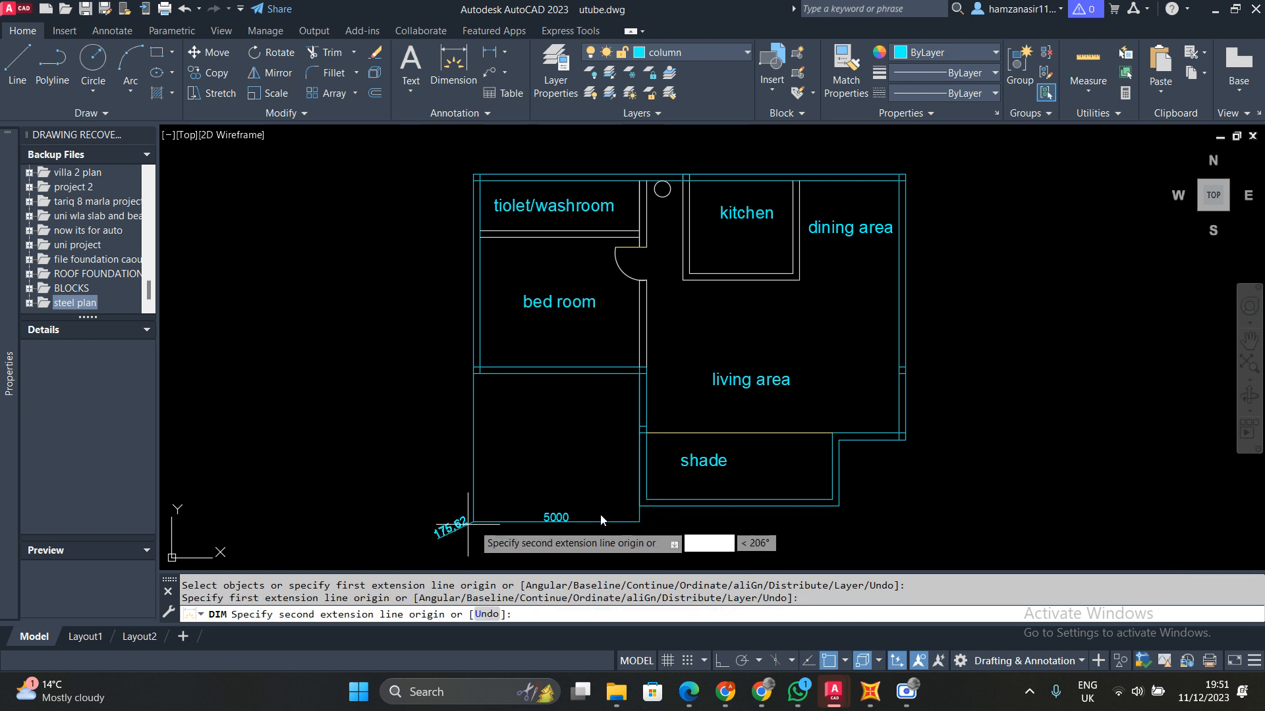
{"action": "left_click", "coordinate": [840, 506]}
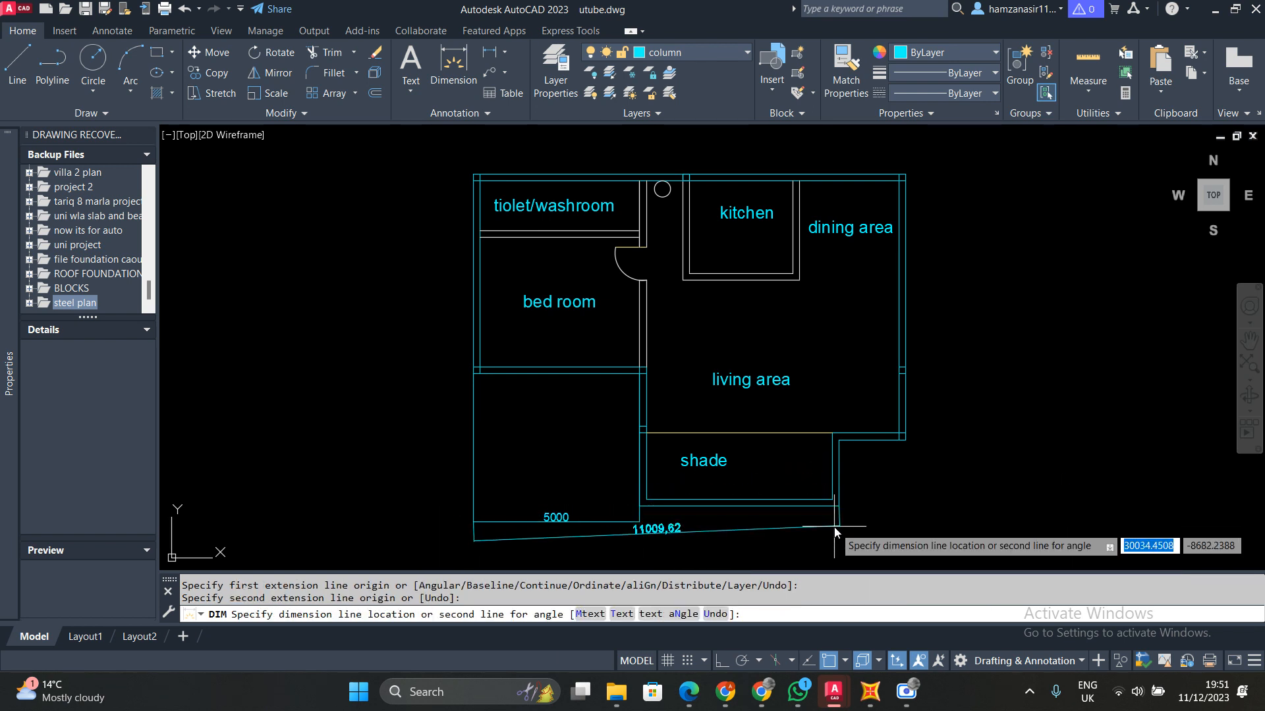
{"action": "key", "text": "ctrl+z"}
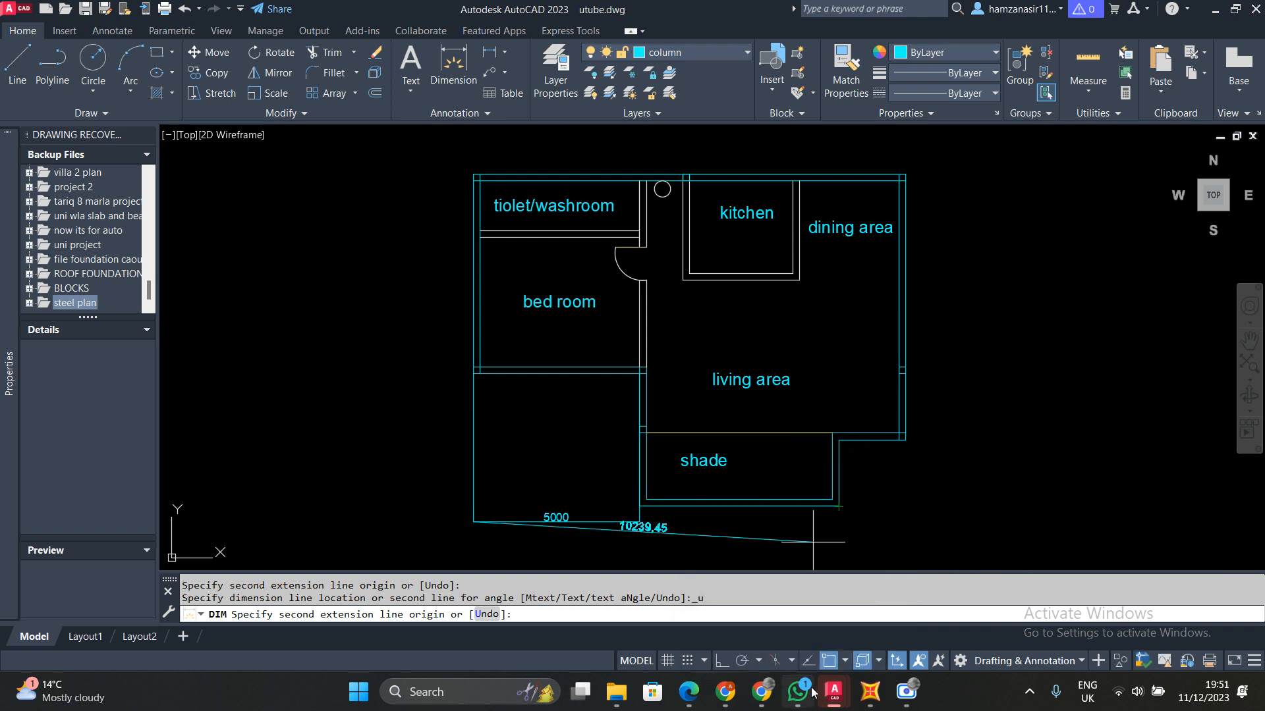
{"action": "left_click", "coordinate": [814, 659]}
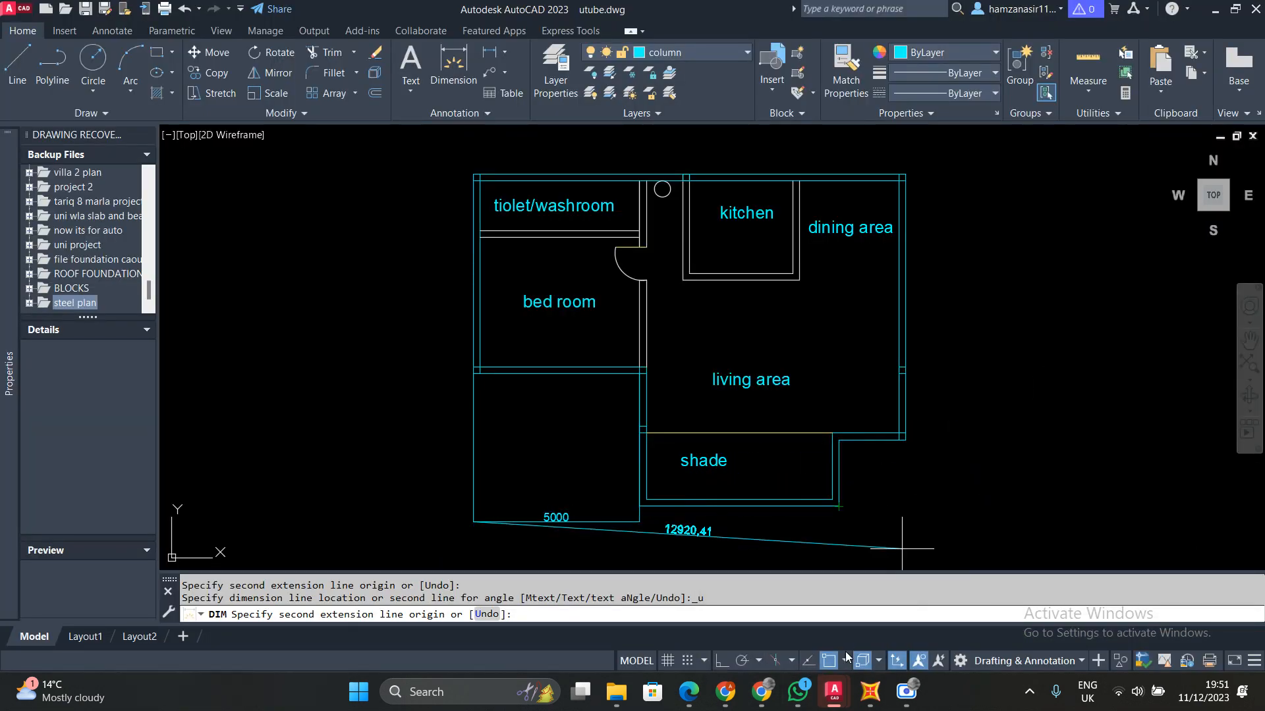
{"action": "left_click", "coordinate": [810, 660]}
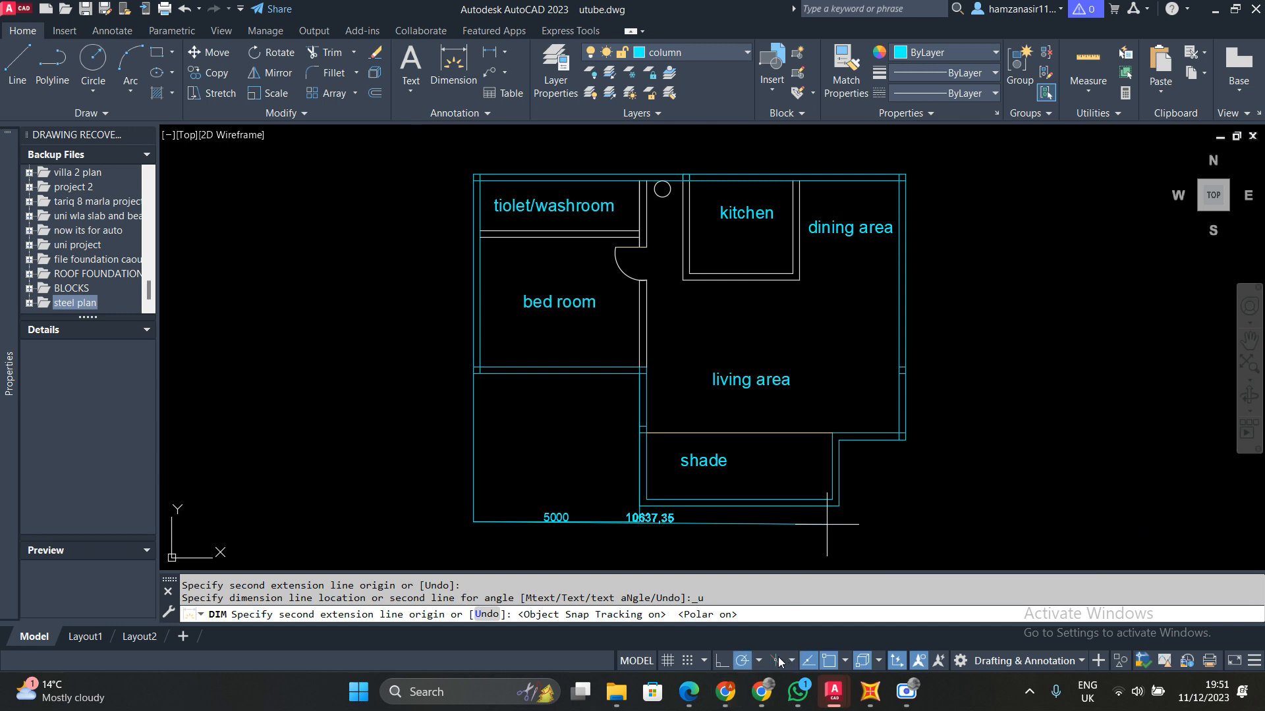
{"action": "left_click", "coordinate": [840, 525]}
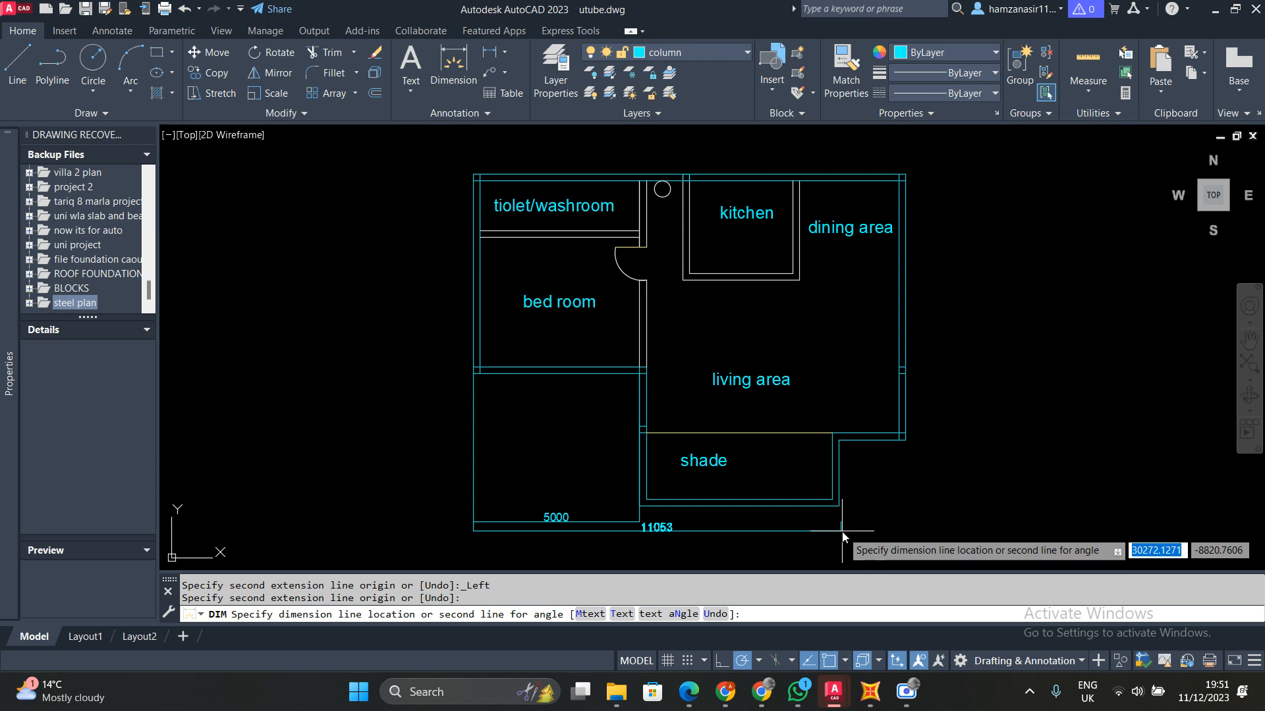
{"action": "left_click", "coordinate": [831, 529]}
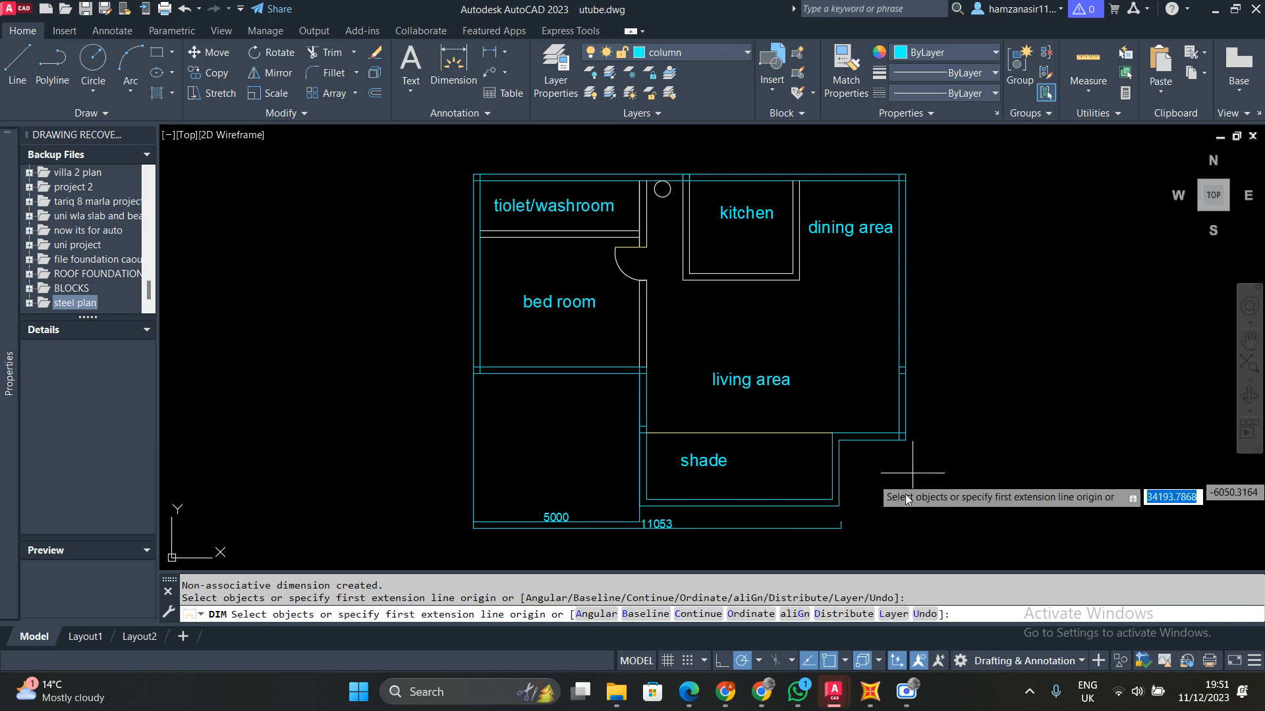
Dimension the plan's overall width, placing the dimension line below the other two horizontal dimensions
{"action": "key", "text": "Escape"}
{"action": "key", "text": "Return"}
{"action": "key", "text": "Return"}
{"action": "left_click", "coordinate": [471, 528]}
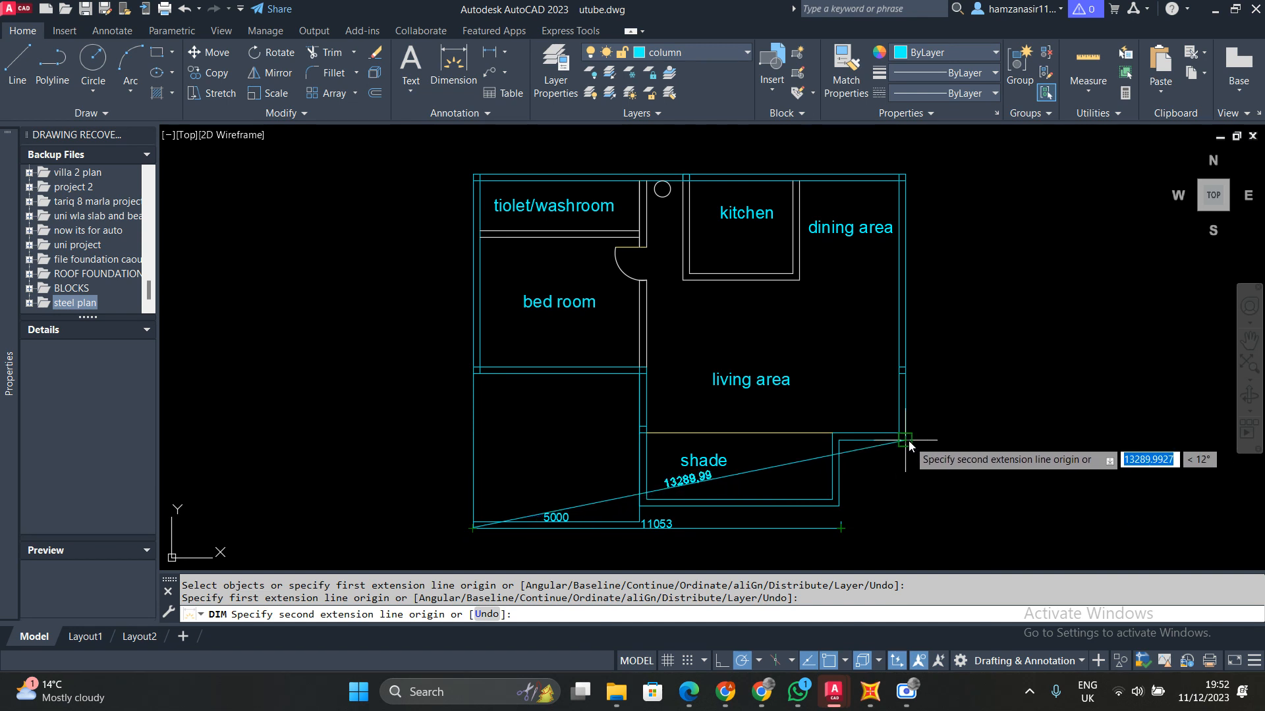
{"action": "left_click", "coordinate": [905, 539]}
{"action": "left_click", "coordinate": [632, 539]}
{"action": "key", "text": "Return"}
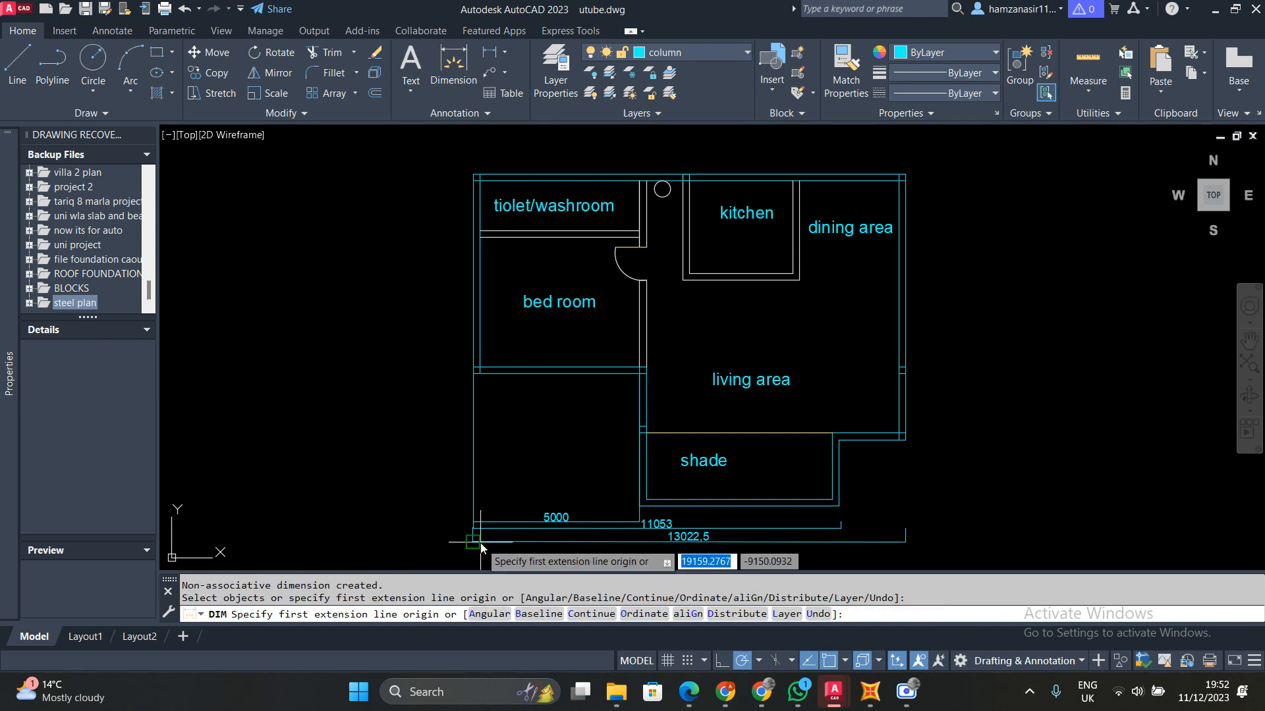
Dimension the shade's outer right side vertically up to the dining area's lower wall, placing it right of the plan
{"action": "scroll", "coordinate": [461, 527], "scroll_direction": "up", "scroll_amount": 5}
{"action": "scroll", "coordinate": [445, 504], "scroll_direction": "down", "scroll_amount": 5}
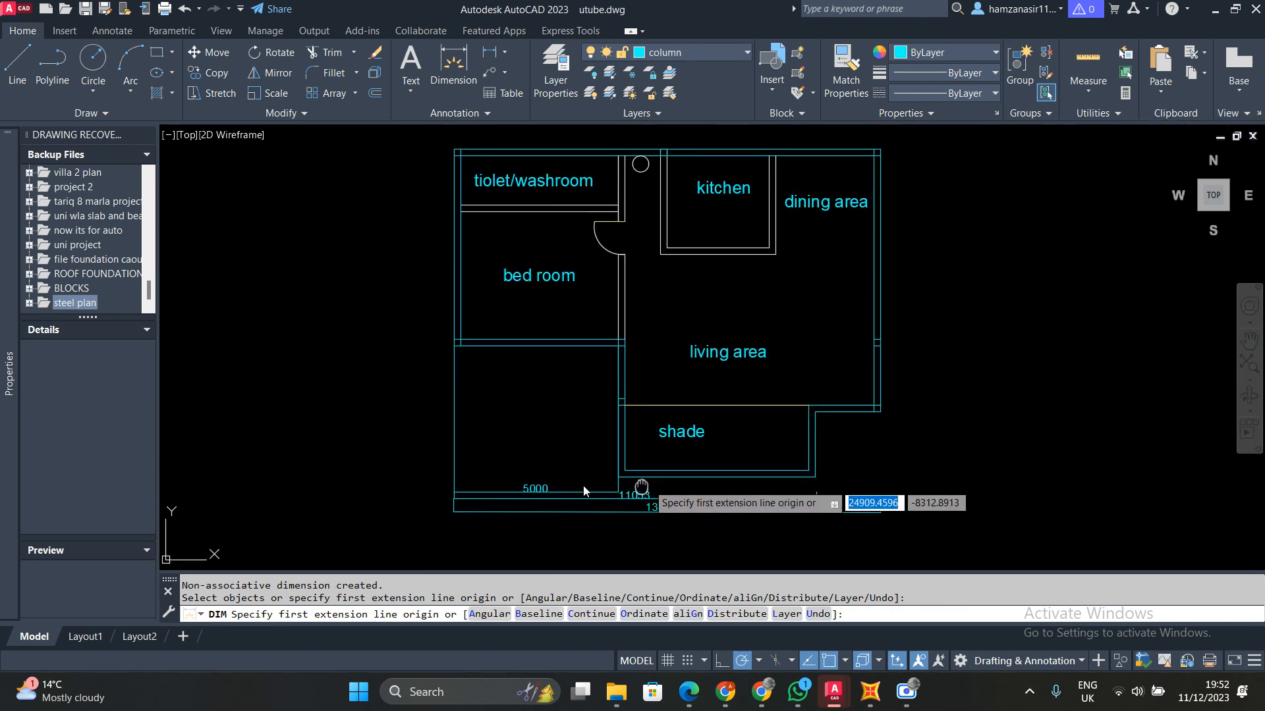
{"action": "scroll", "coordinate": [761, 484], "scroll_direction": "up", "scroll_amount": 2}
{"action": "middle_click_drag", "start_coordinate": [822, 440], "coordinate": [809, 452]}
{"action": "scroll", "coordinate": [744, 461], "scroll_direction": "down", "scroll_amount": 3}
{"action": "scroll", "coordinate": [799, 375], "scroll_direction": "up", "scroll_amount": 3}
{"action": "scroll", "coordinate": [807, 243], "scroll_direction": "down", "scroll_amount": 3}
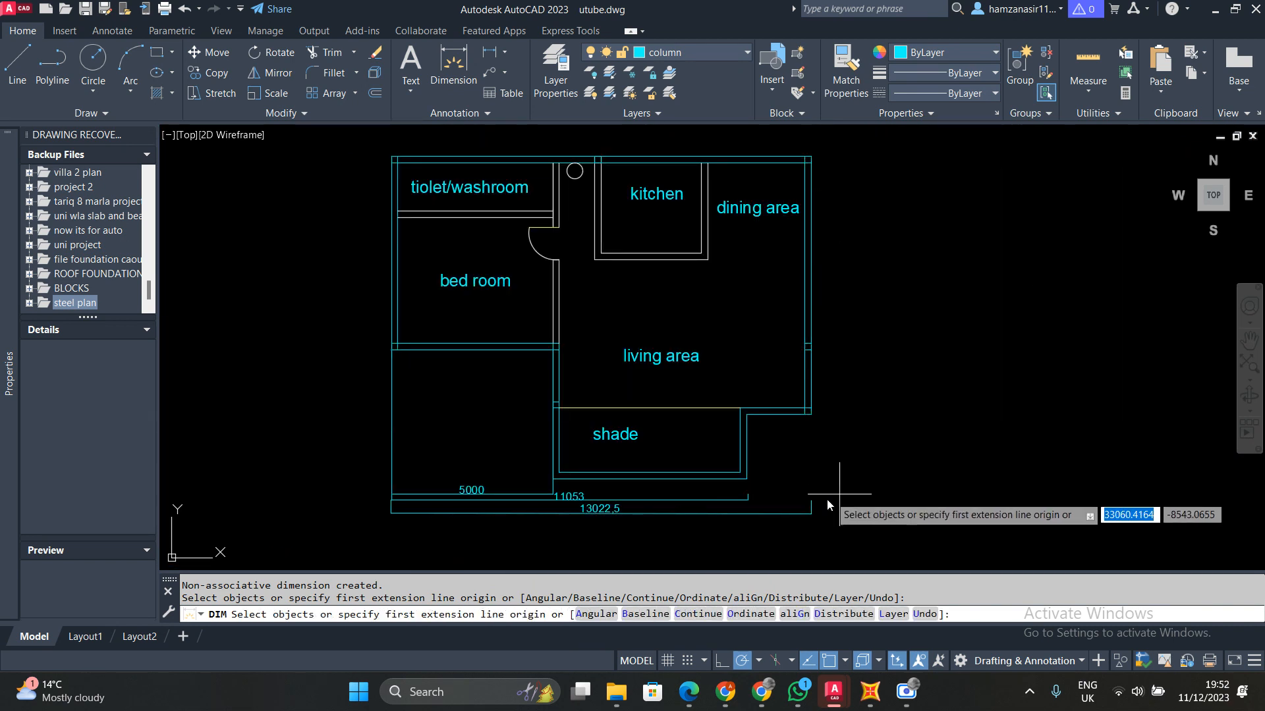
{"action": "left_click", "coordinate": [746, 479]}
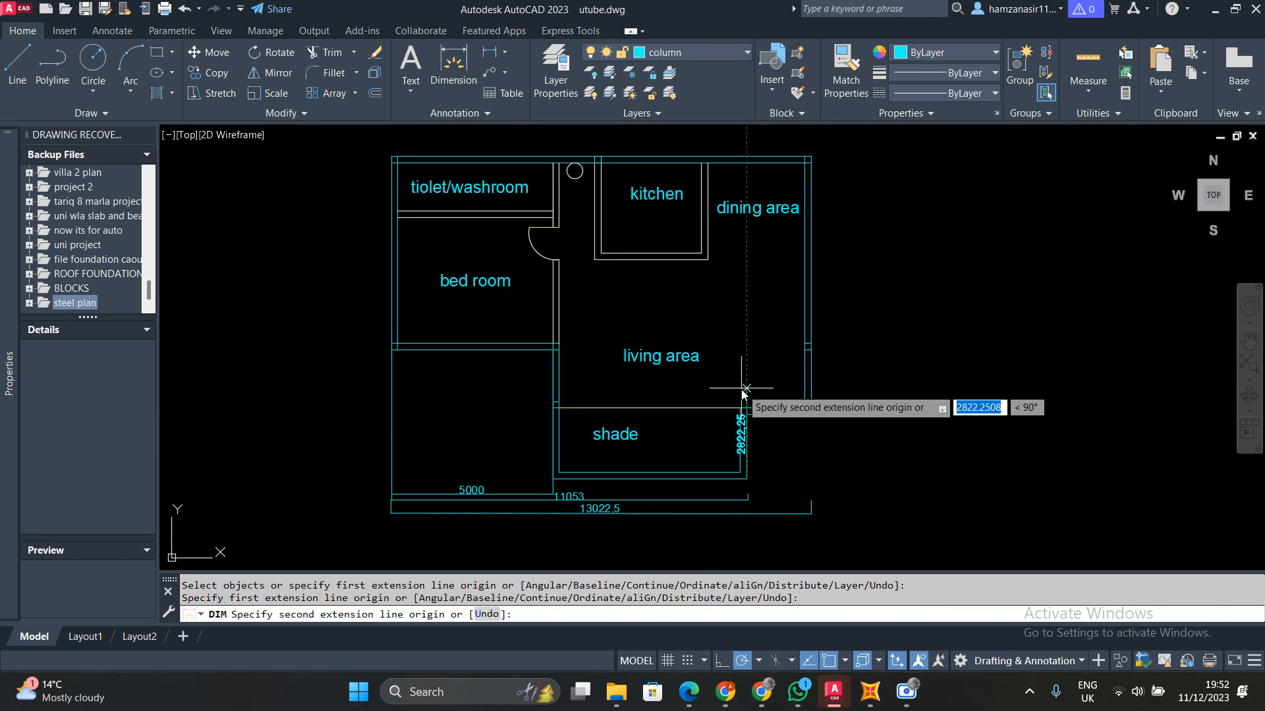
{"action": "left_click", "coordinate": [746, 415]}
{"action": "left_click", "coordinate": [885, 423]}
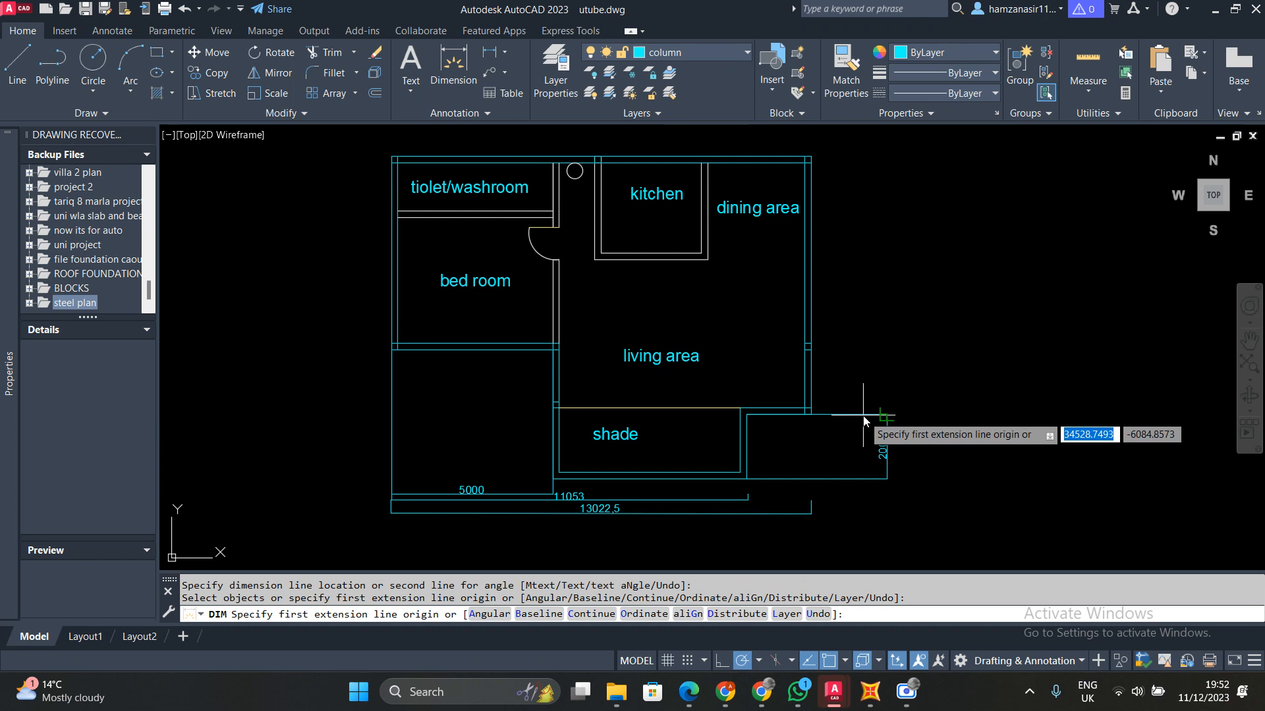
Add a 4000 vertical dimension upward from the shade's lower edge level, placed outside the shorter vertical dimension
{"action": "left_click", "coordinate": [817, 479]}
{"action": "type", "text": "4000"}
{"action": "key", "text": "Return"}
{"action": "left_click", "coordinate": [927, 367]}
{"action": "key", "text": "Return"}
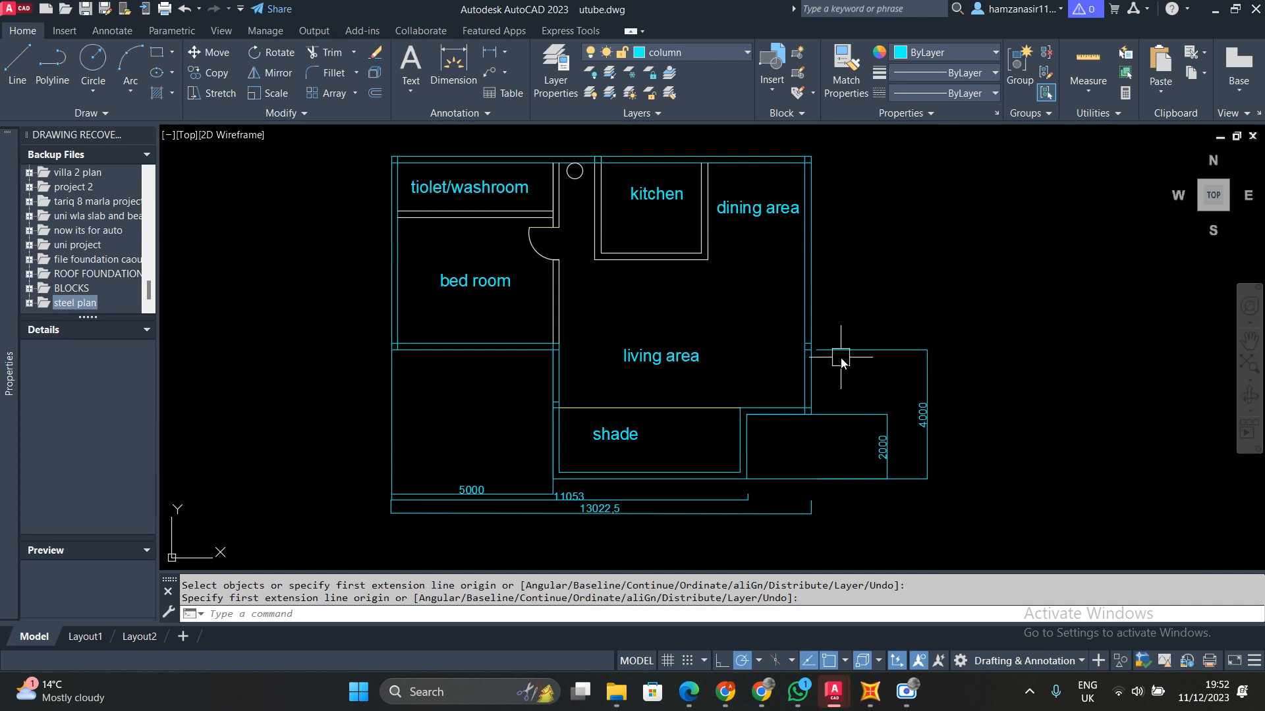
{"action": "key", "text": "Return"}
{"action": "left_click", "coordinate": [817, 479]}
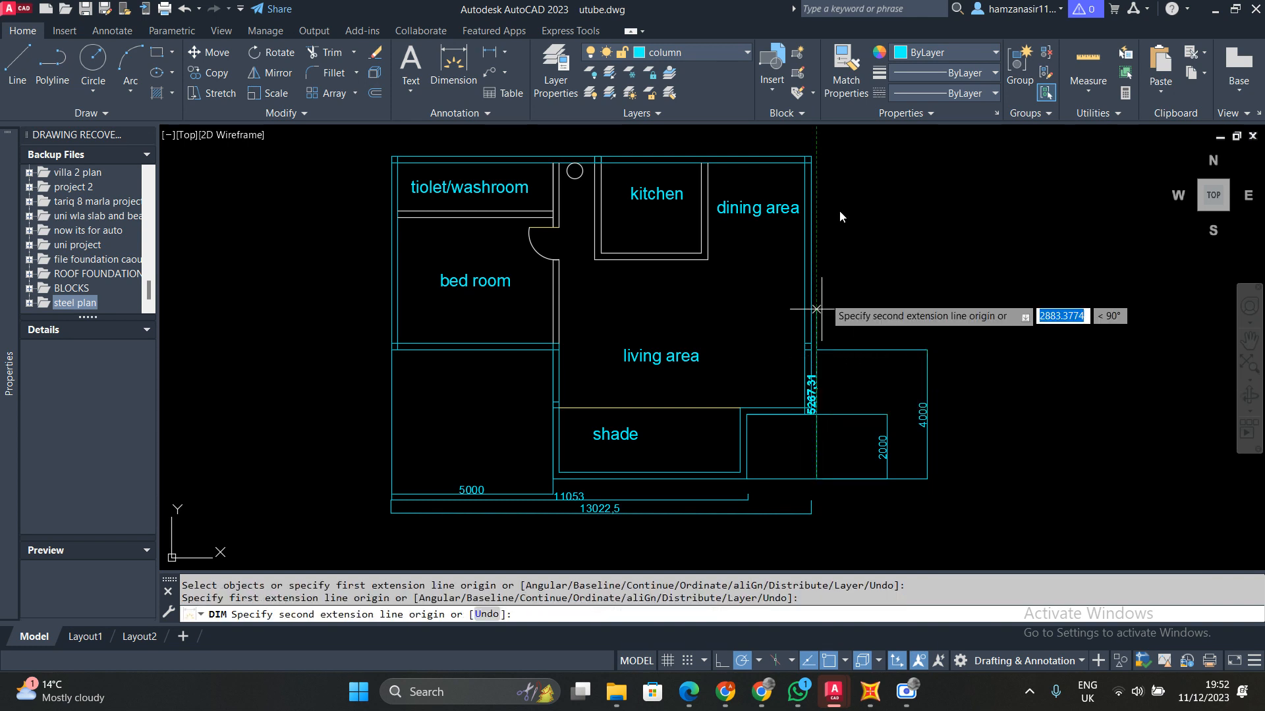
{"action": "left_click", "coordinate": [811, 163]}
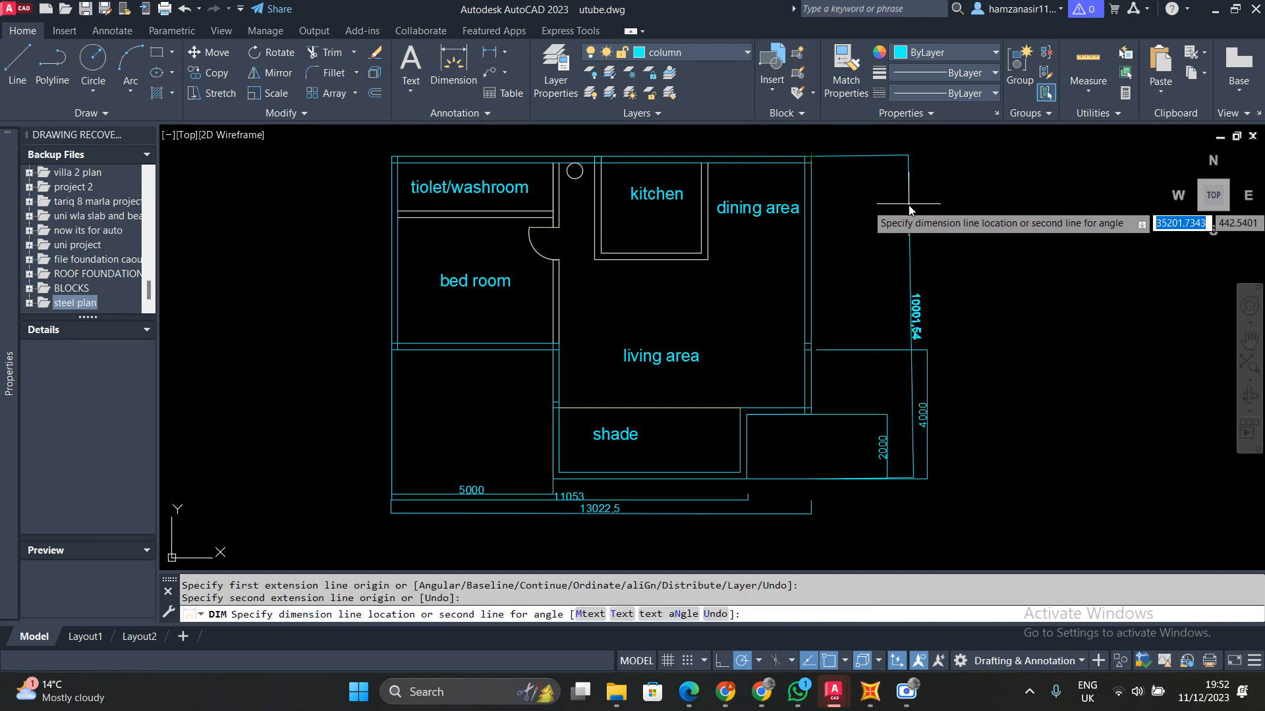
{"action": "key", "text": "Escape"}
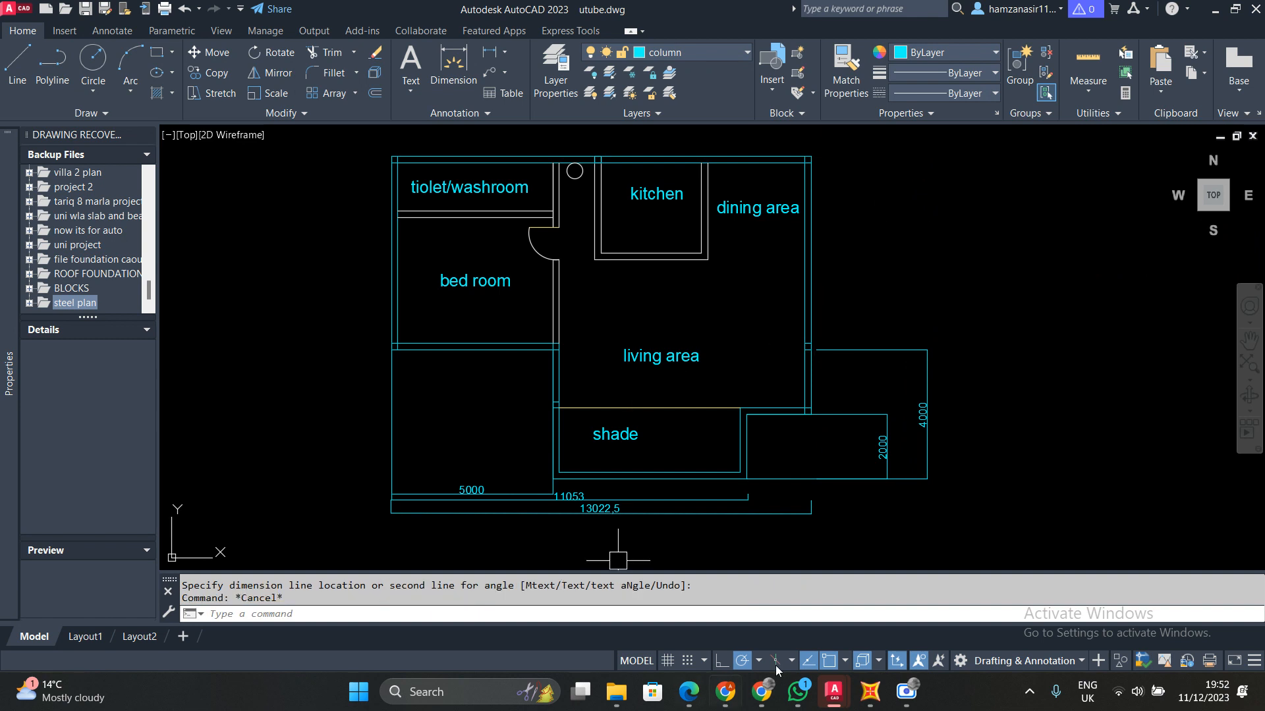
Switch to the structural frame model in SAP2000
{"action": "left_click", "coordinate": [869, 691]}
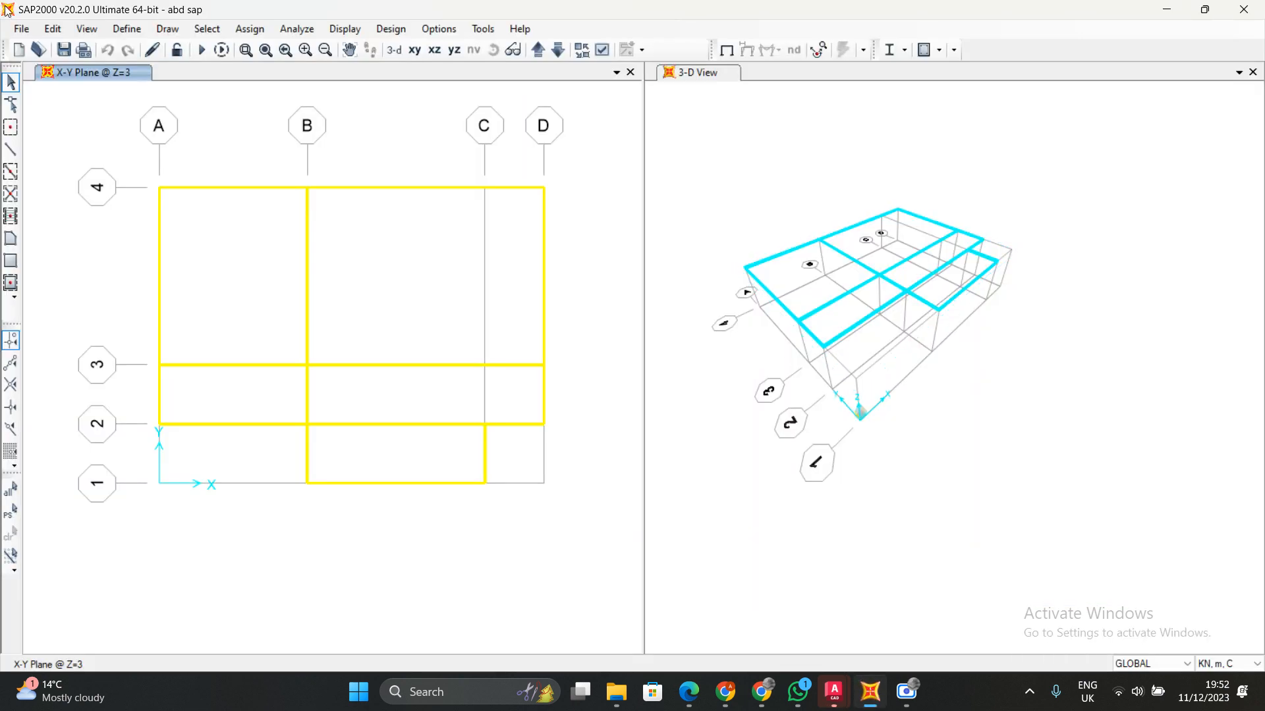
{"action": "left_click", "coordinate": [19, 28]}
{"action": "left_click", "coordinate": [33, 47]}
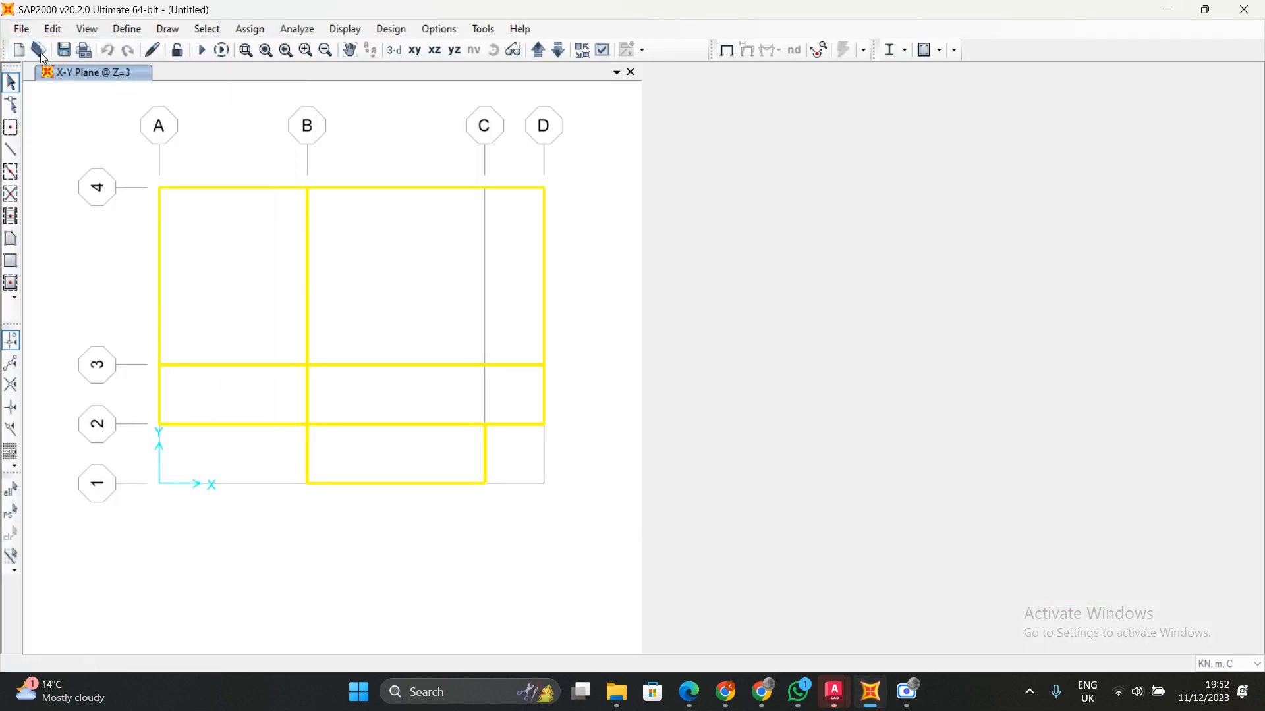
{"action": "left_click", "coordinate": [37, 48]}
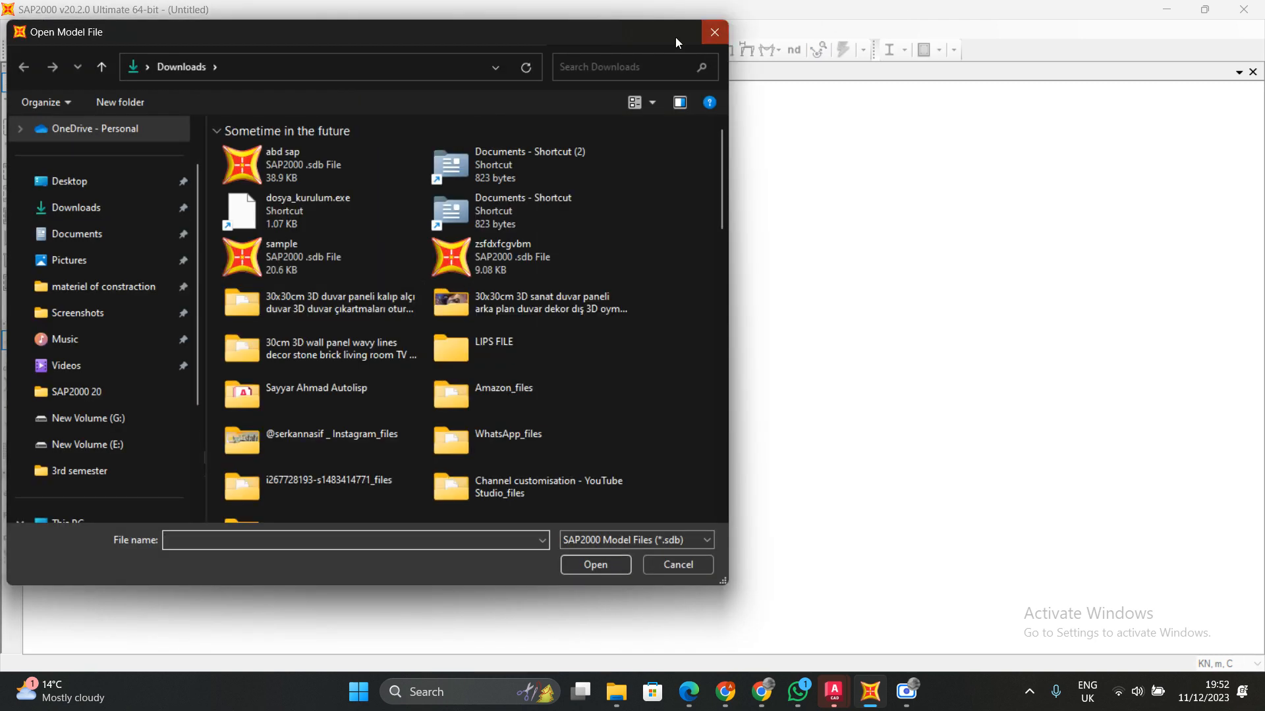
{"action": "left_click", "coordinate": [712, 33]}
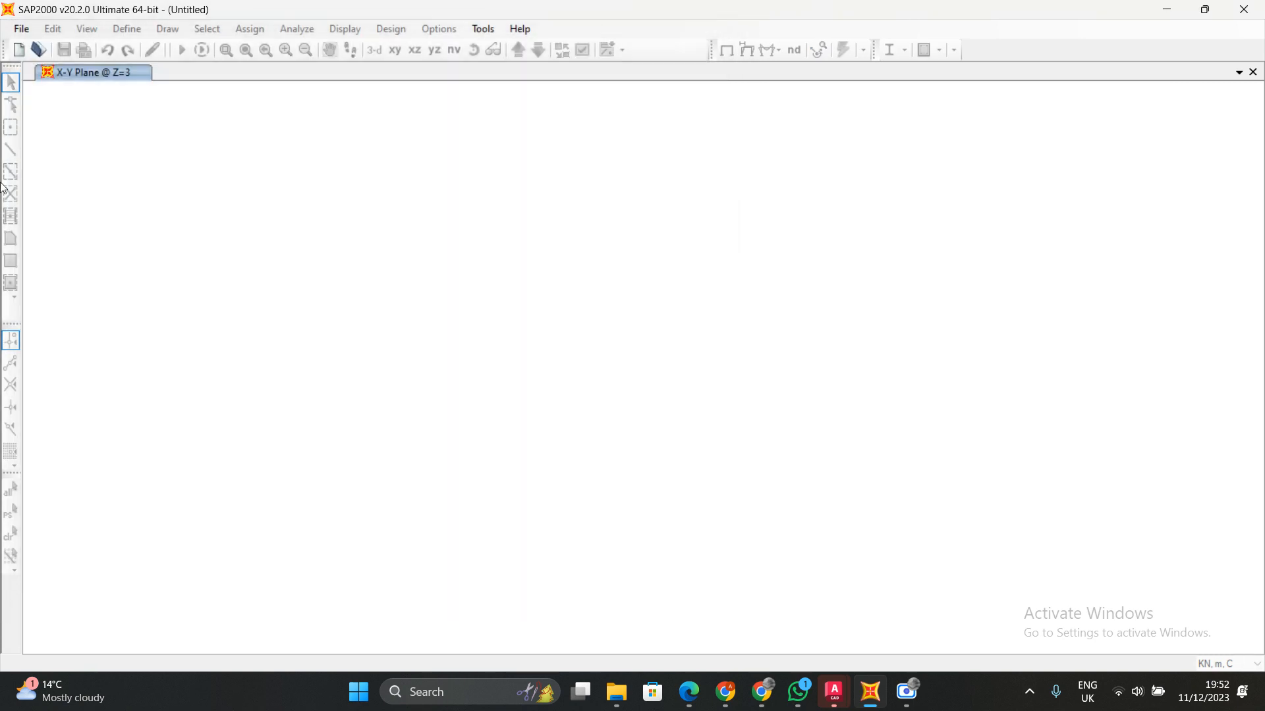
Create a new model from the Grid Only template in KN, m, C units, accepting the default grid settings
{"action": "left_click", "coordinate": [21, 29]}
{"action": "left_click", "coordinate": [66, 48]}
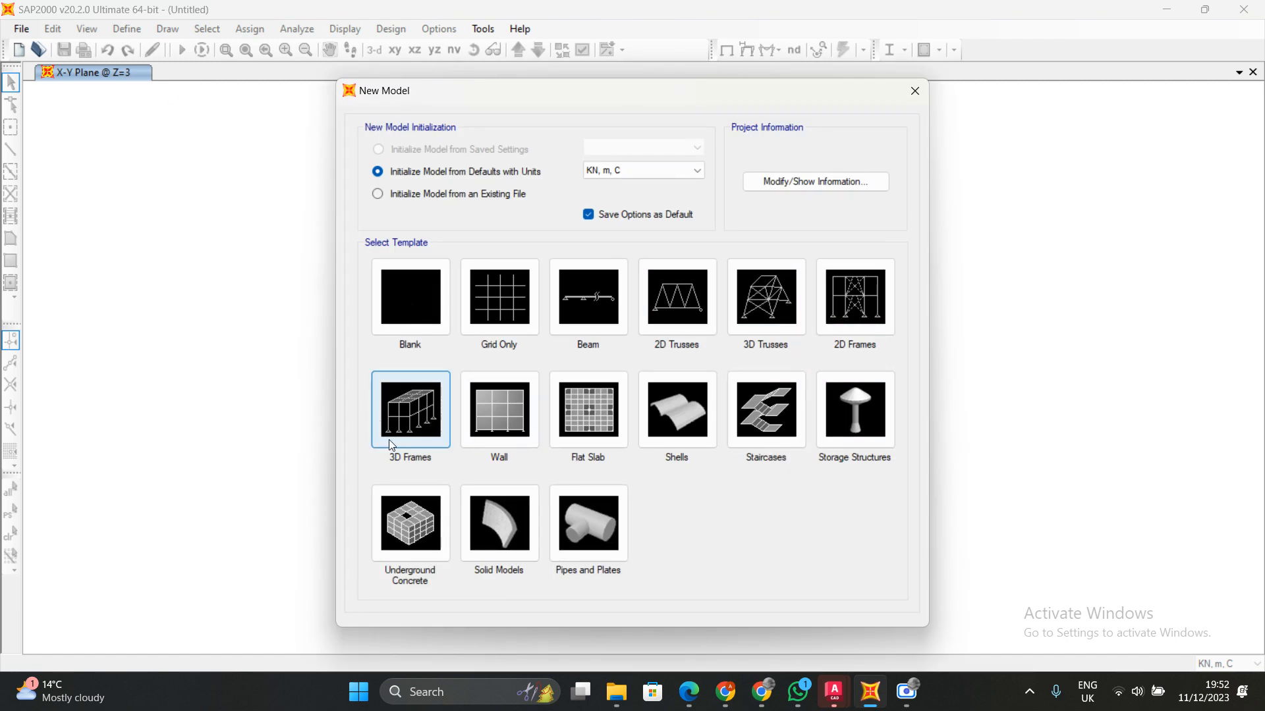
{"action": "left_click", "coordinate": [489, 303]}
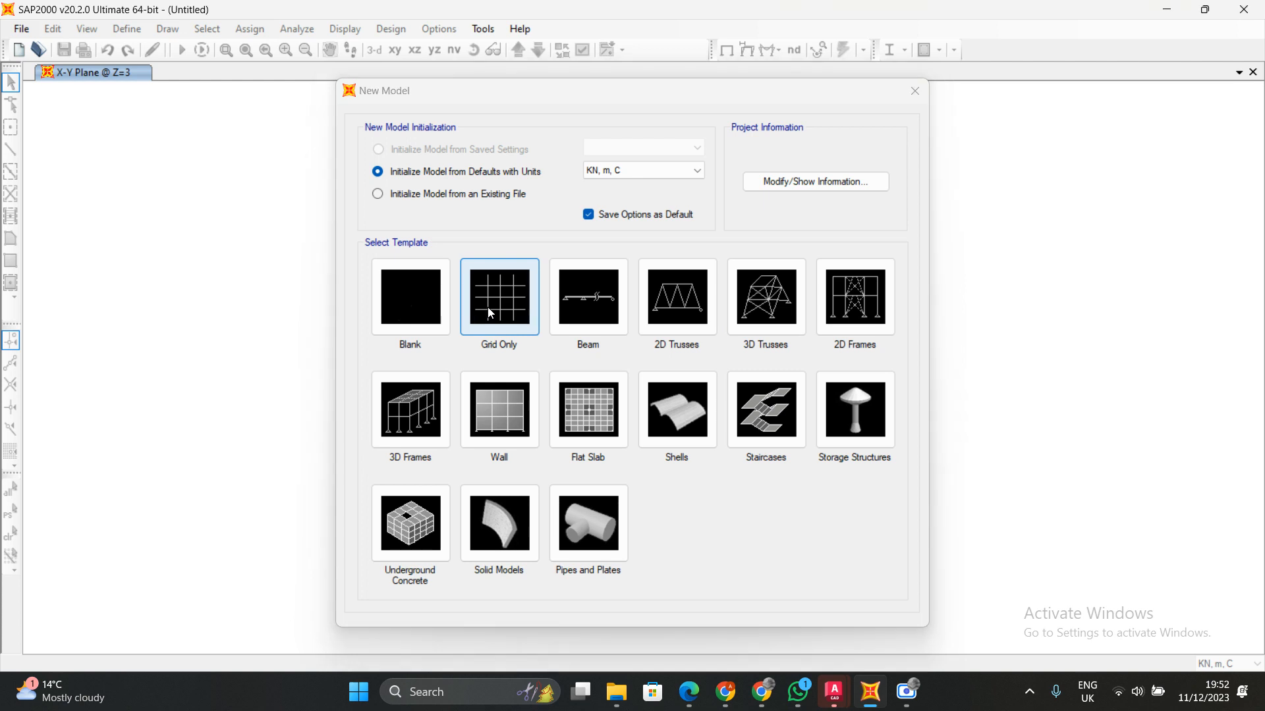
{"action": "left_click", "coordinate": [583, 538]}
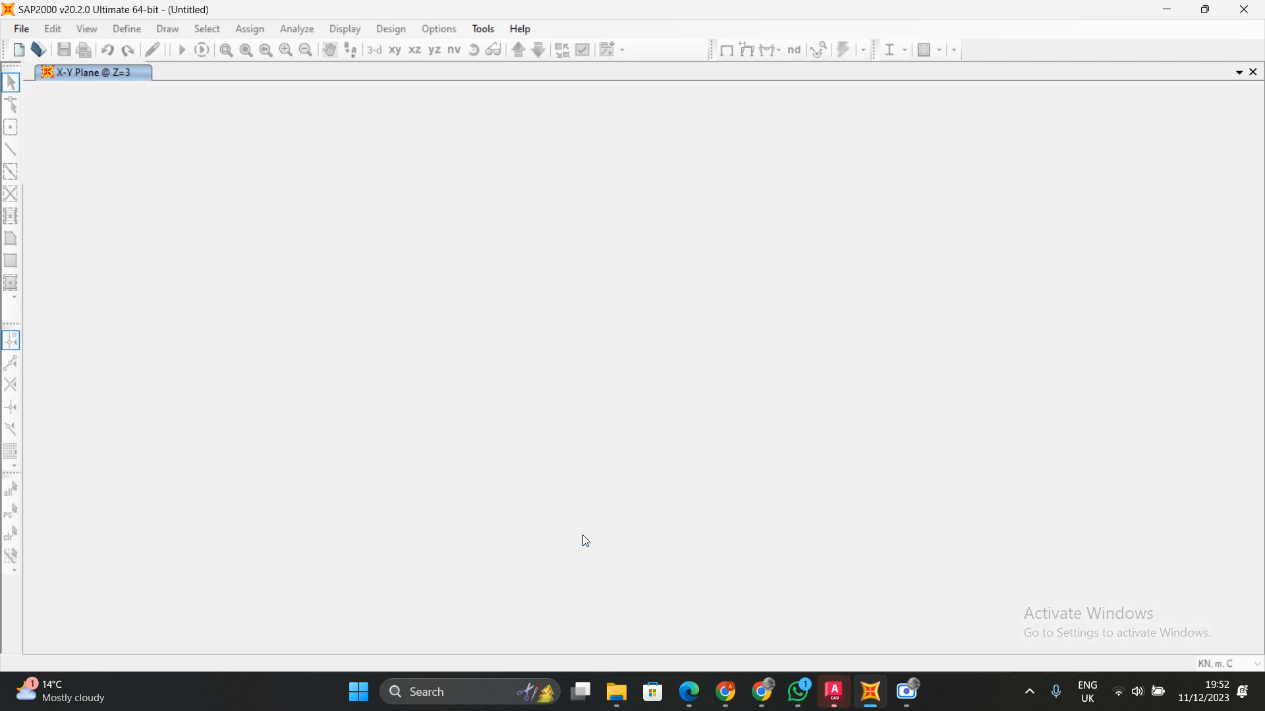
Modify the GLOBAL grid system's X ordinates, setting B to 5, C to 11 and D to 13 m
{"action": "right_click", "coordinate": [362, 285]}
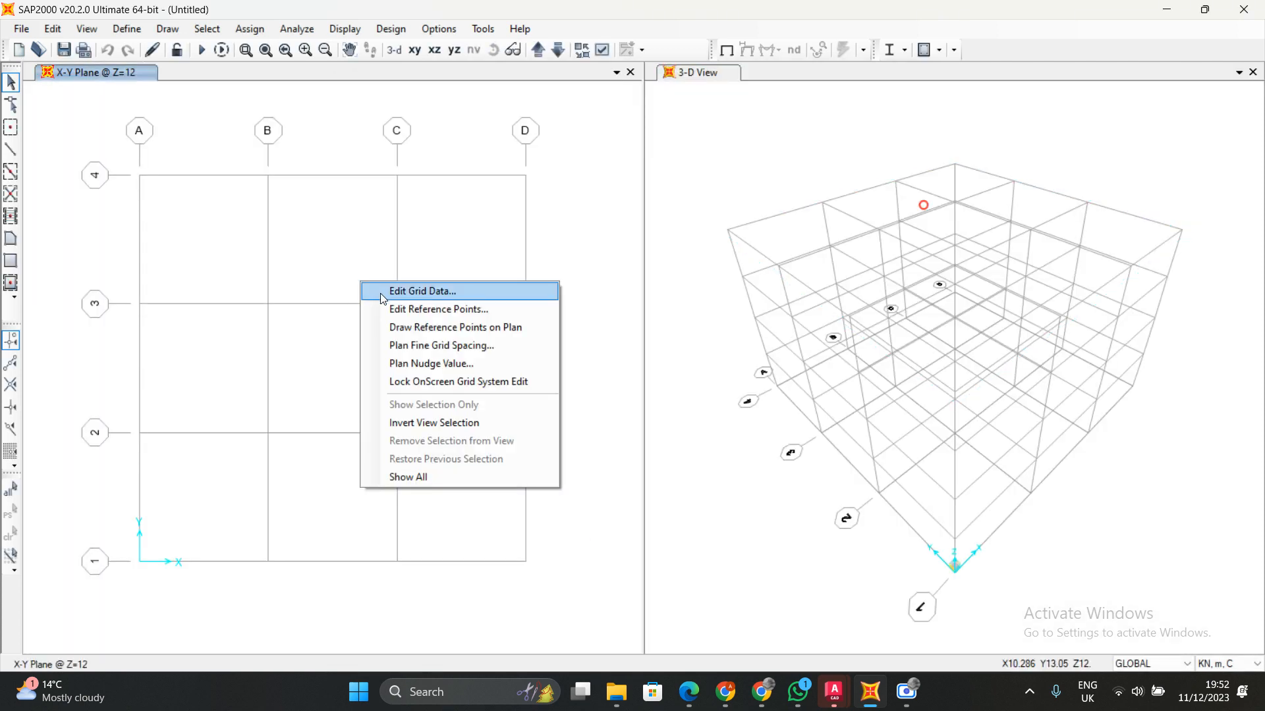
{"action": "left_click", "coordinate": [381, 293]}
{"action": "left_click", "coordinate": [702, 354]}
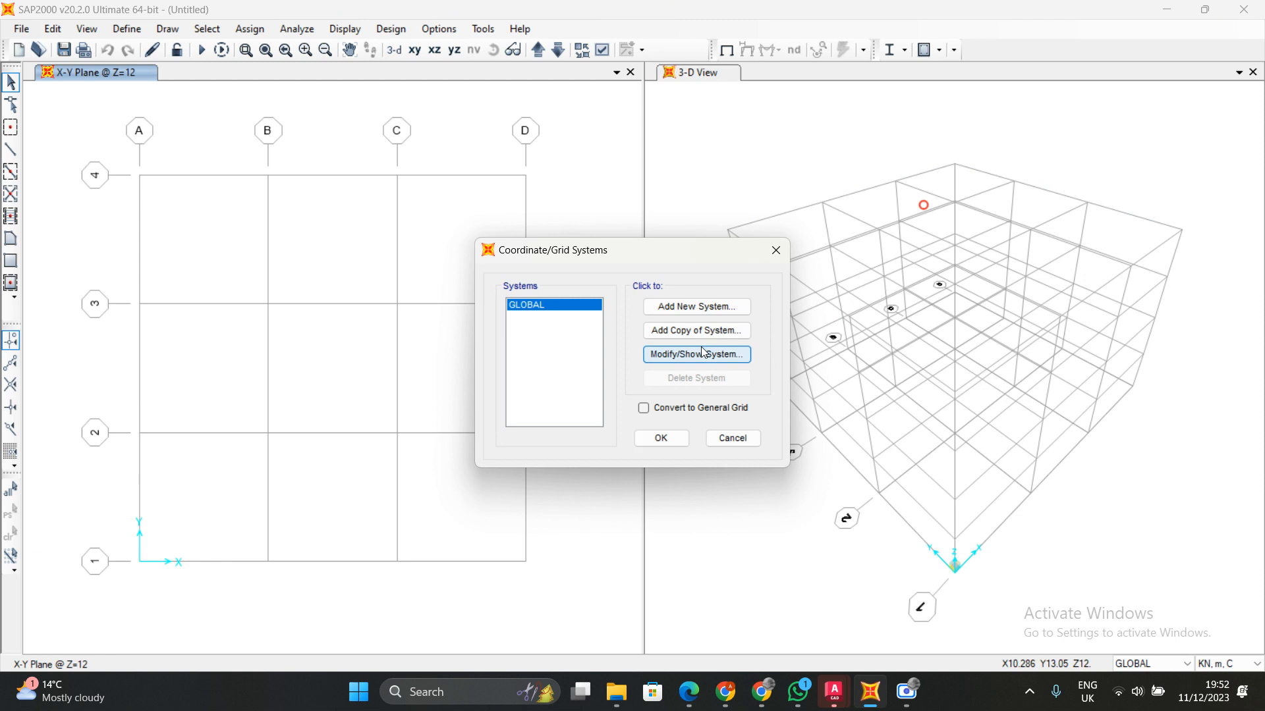
{"action": "left_click", "coordinate": [437, 190]}
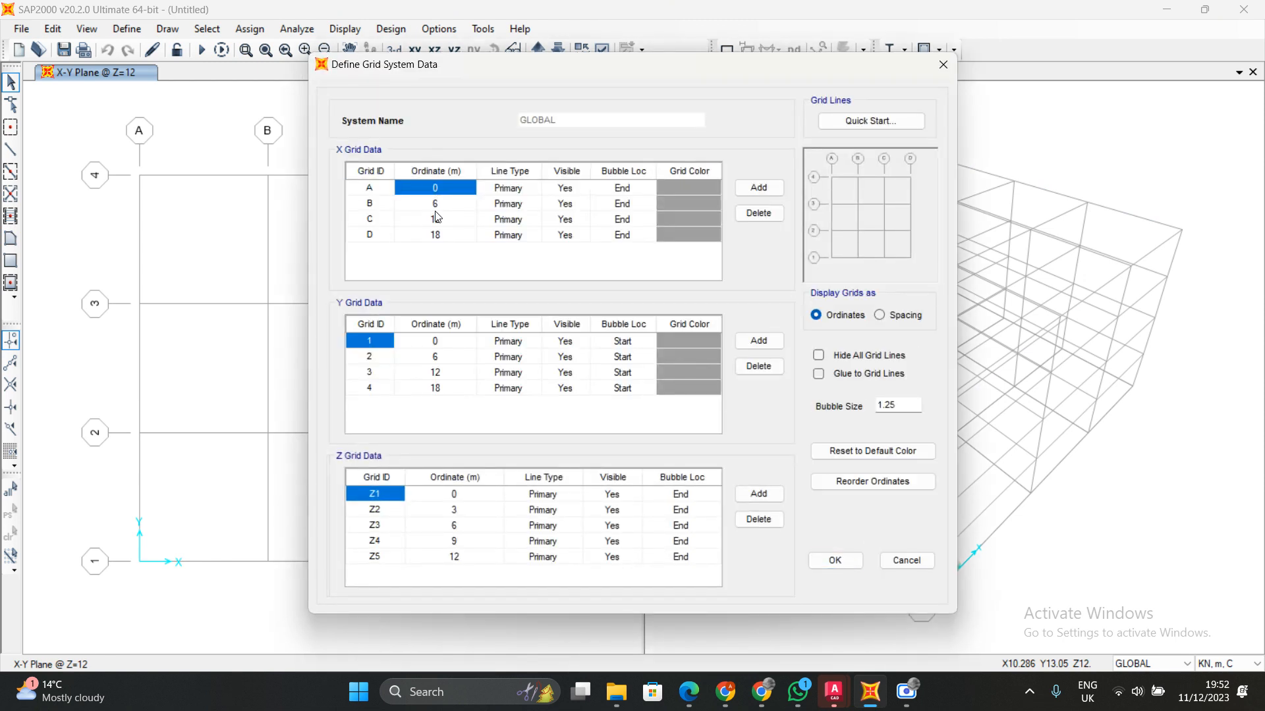
{"action": "left_click", "coordinate": [438, 204]}
{"action": "type", "text": "5"}
{"action": "left_click", "coordinate": [440, 220]}
{"action": "type", "text": "1"}
{"action": "left_click", "coordinate": [435, 236]}
{"action": "type", "text": "13"}
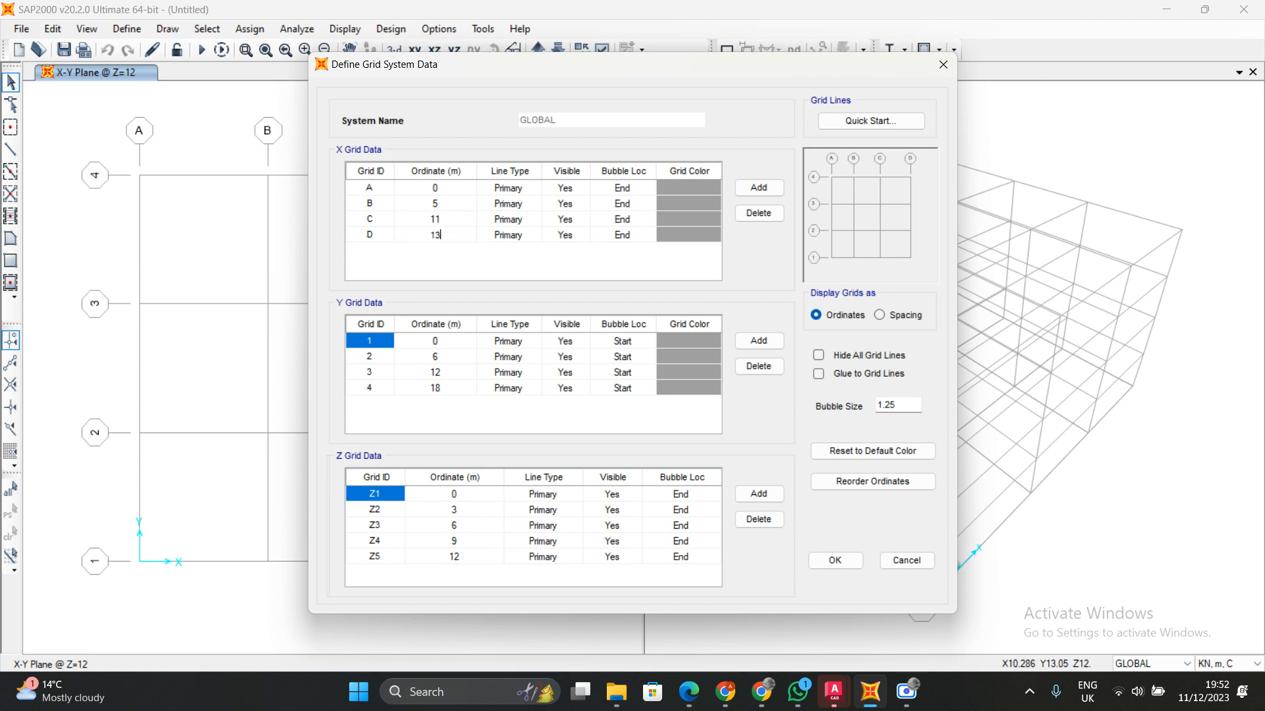
Set the Y grid ordinates to 2 m for line 2, 4 m for line 3 and 10 m for line 4
{"action": "left_click", "coordinate": [451, 357]}
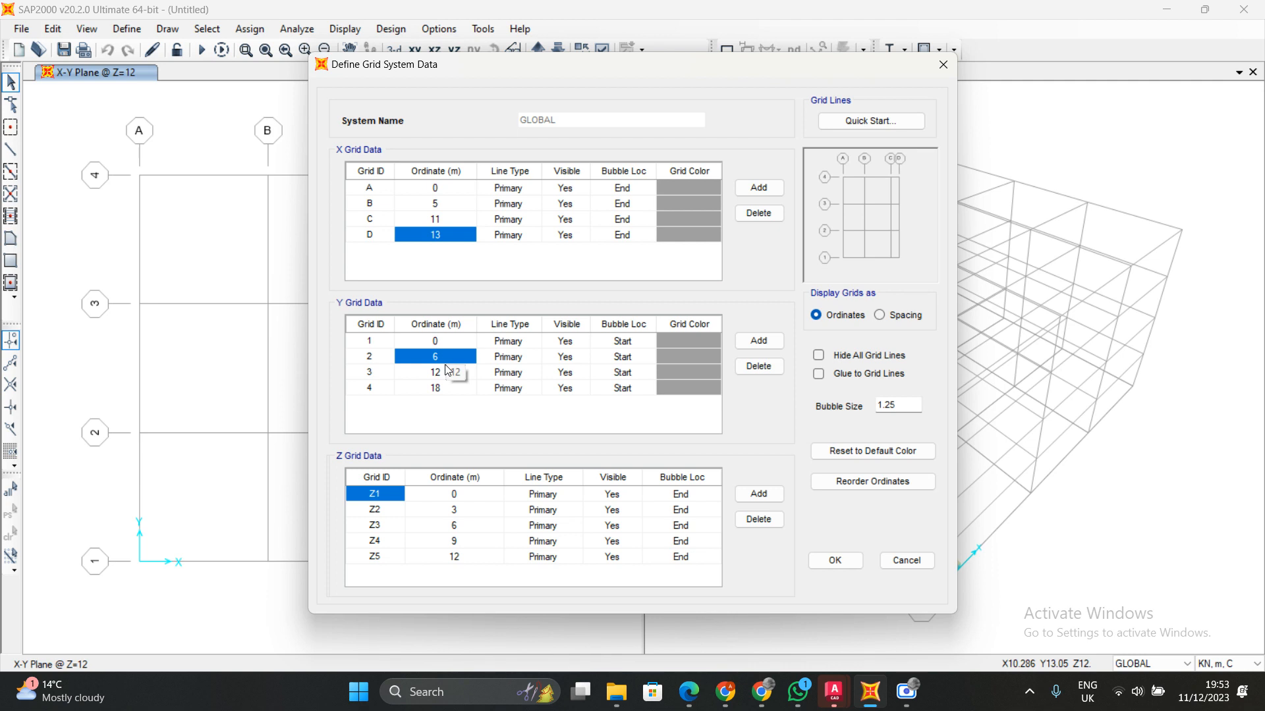
{"action": "type", "text": "2"}
{"action": "left_click", "coordinate": [439, 373]}
{"action": "type", "text": "4"}
{"action": "type", "text": "1"}
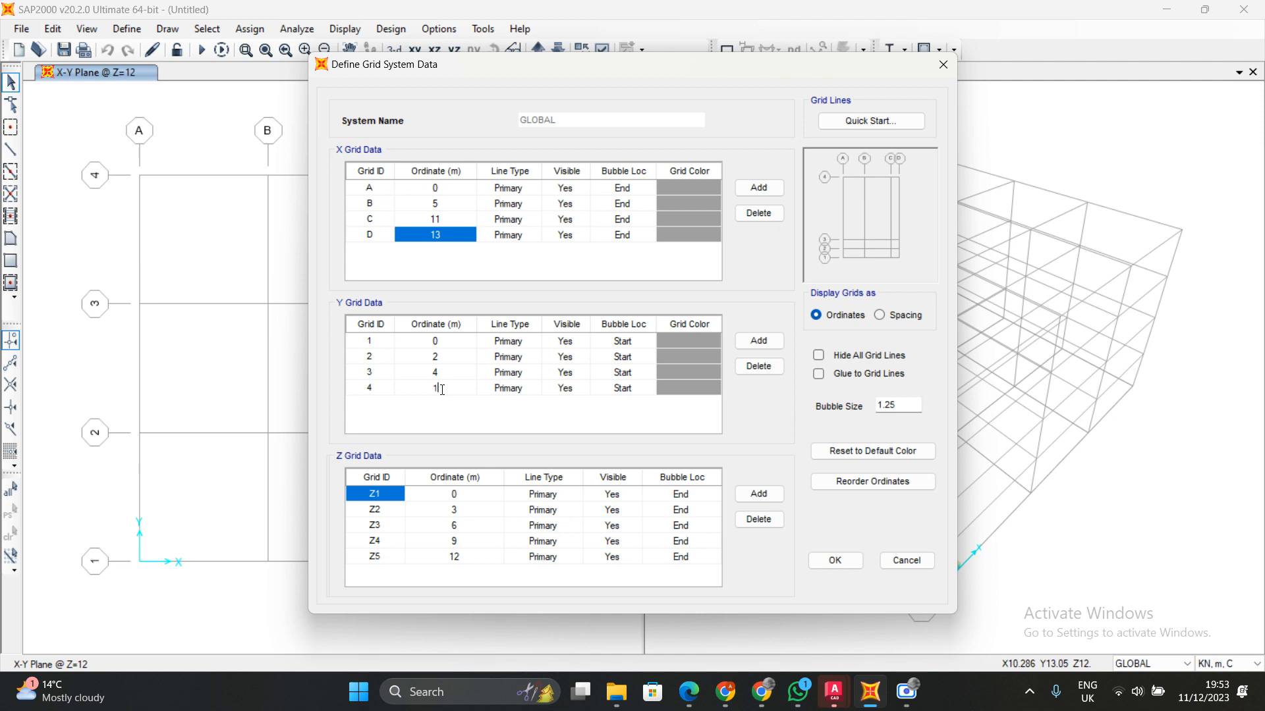
Delete grid levels Z5, Z4 and Z3, apply the grid changes and show the X-Y plan view
{"action": "left_click", "coordinate": [485, 558]}
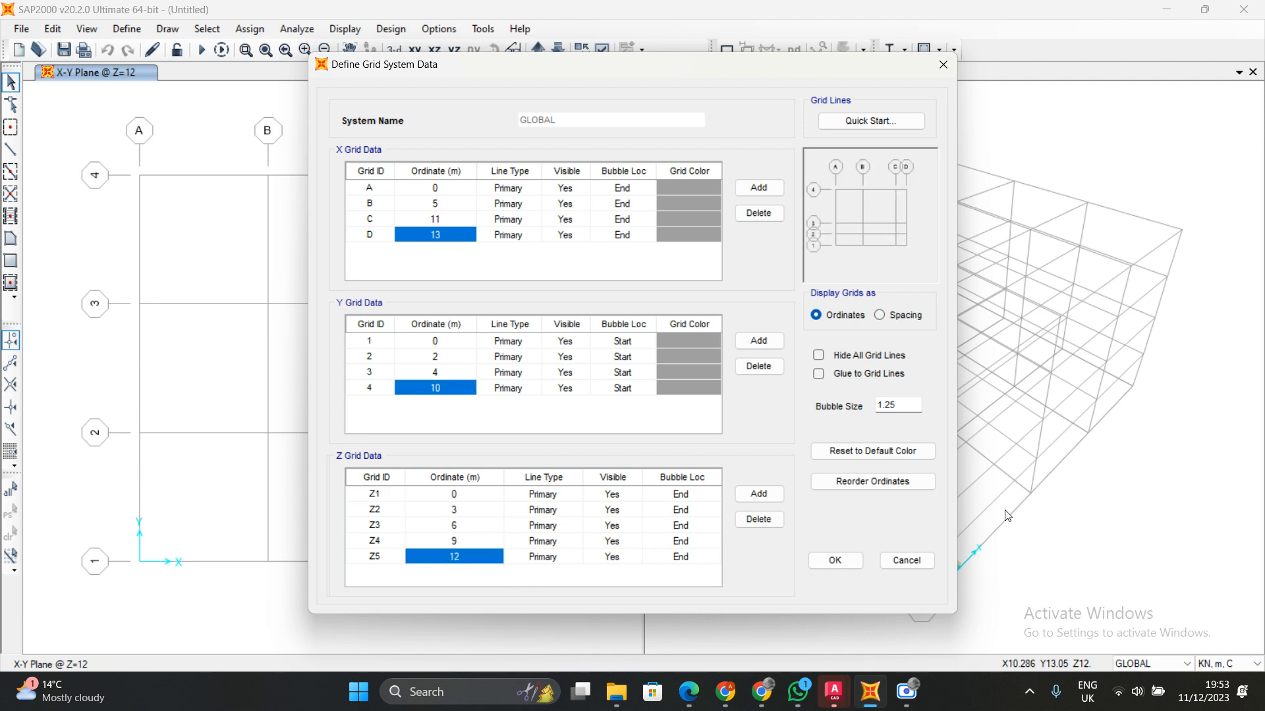
{"action": "left_click", "coordinate": [758, 520]}
{"action": "left_click", "coordinate": [758, 520]}
{"action": "left_click", "coordinate": [758, 520]}
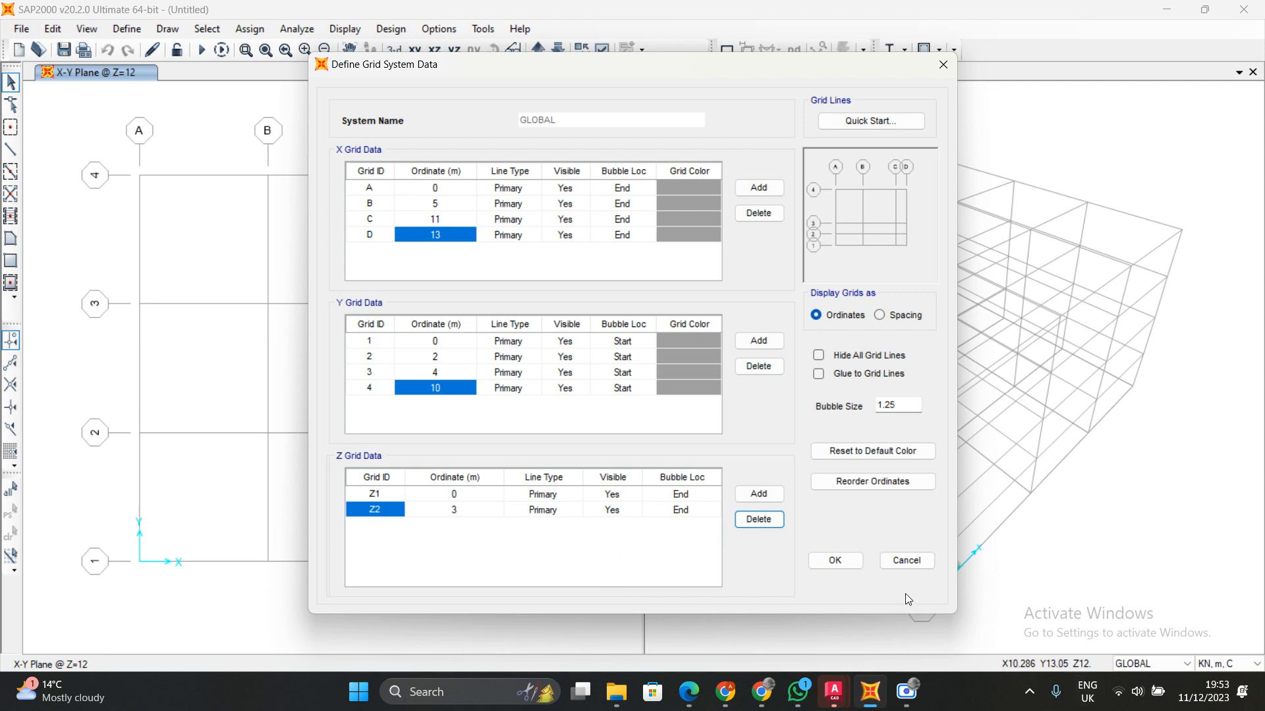
{"action": "left_click", "coordinate": [834, 561]}
{"action": "left_click", "coordinate": [660, 436]}
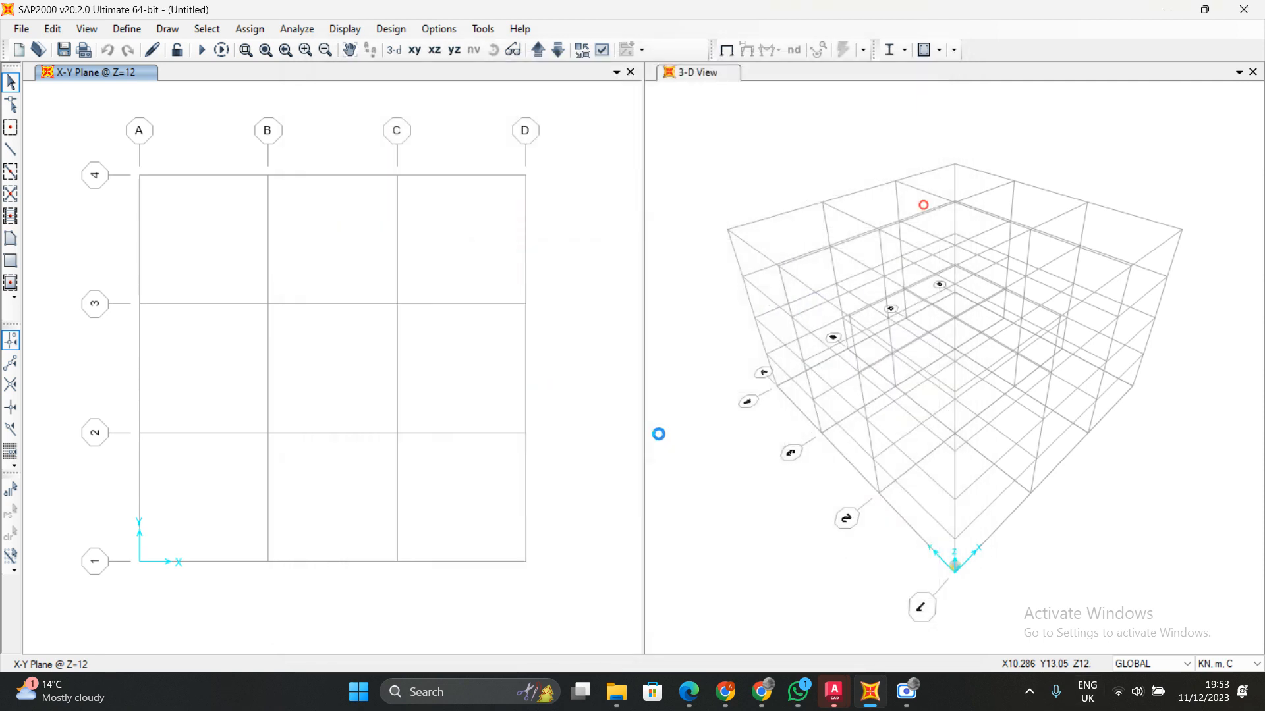
{"action": "left_click", "coordinate": [414, 50]}
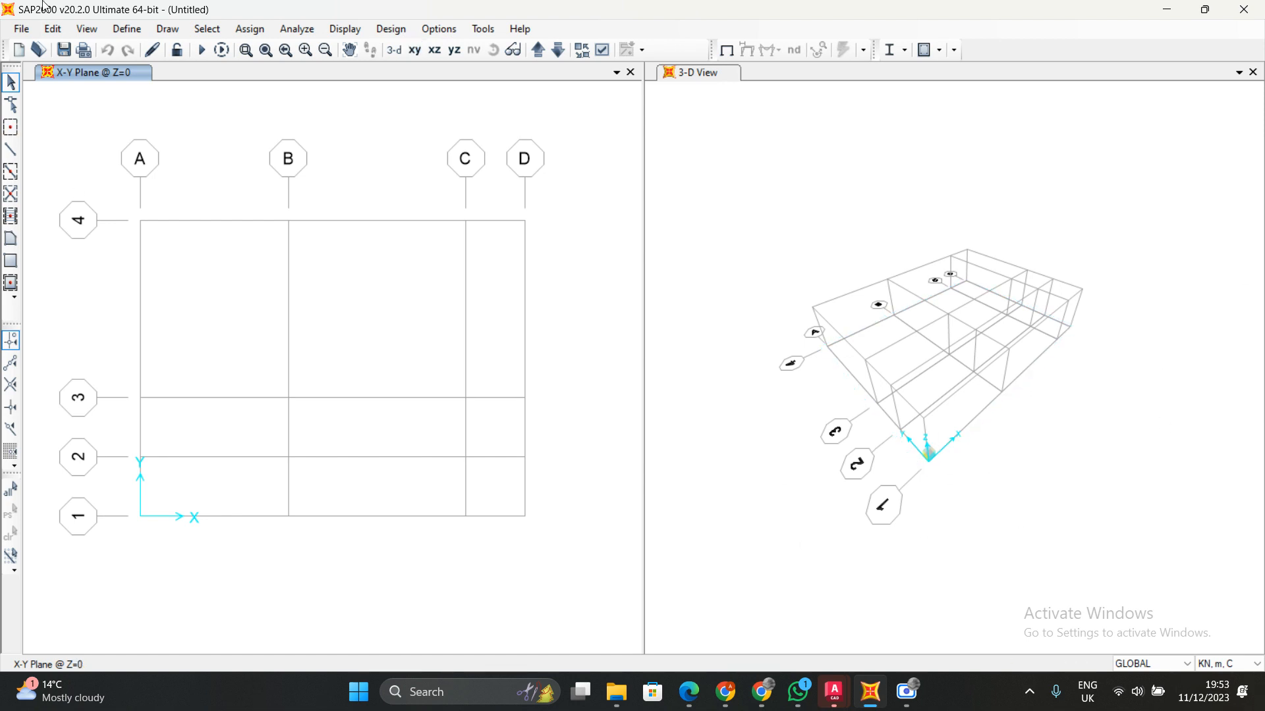
Define a new European steel material to EN 1993-1-1 per EN 10025-2 with grade S235
{"action": "left_click", "coordinate": [121, 29]}
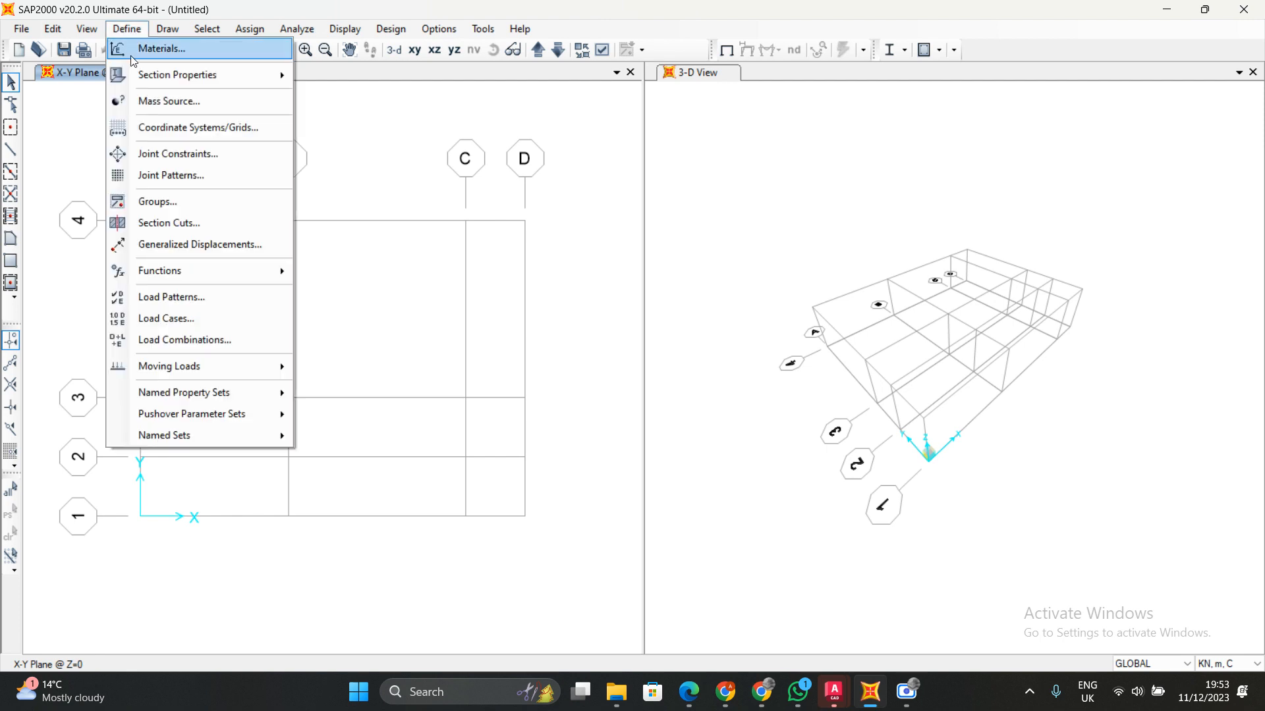
{"action": "left_click", "coordinate": [164, 53]}
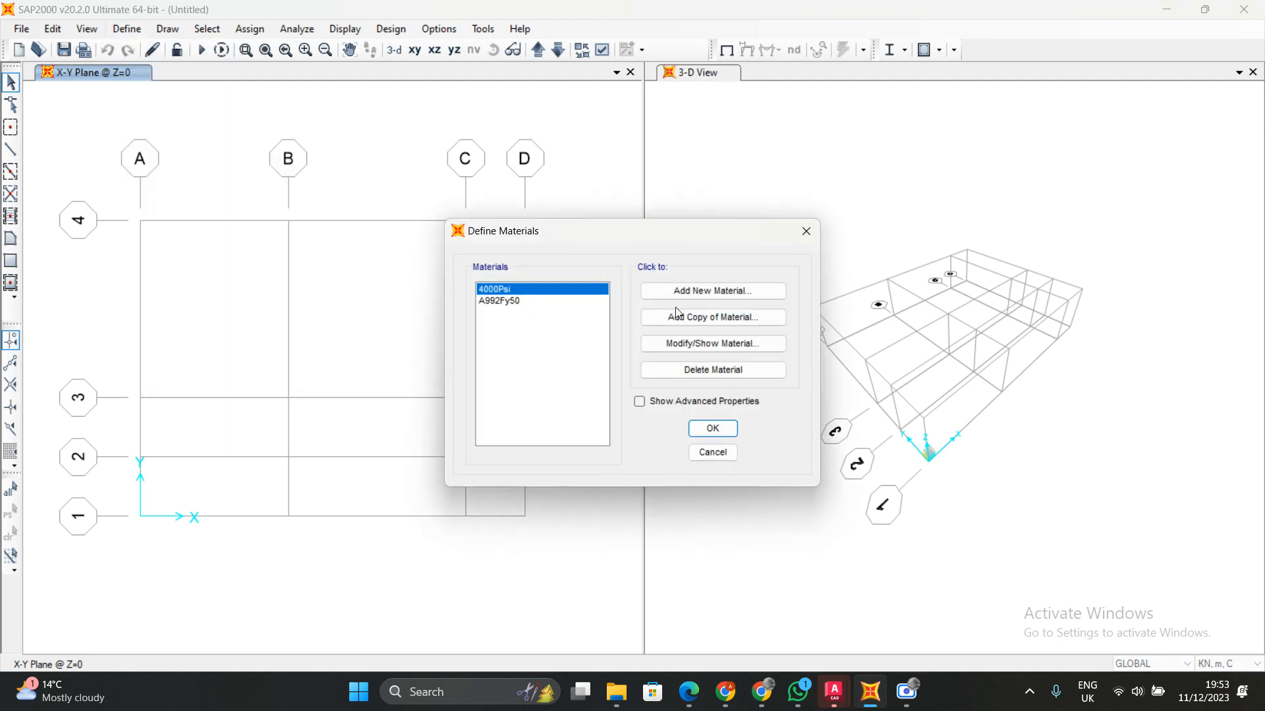
{"action": "left_click", "coordinate": [685, 292]}
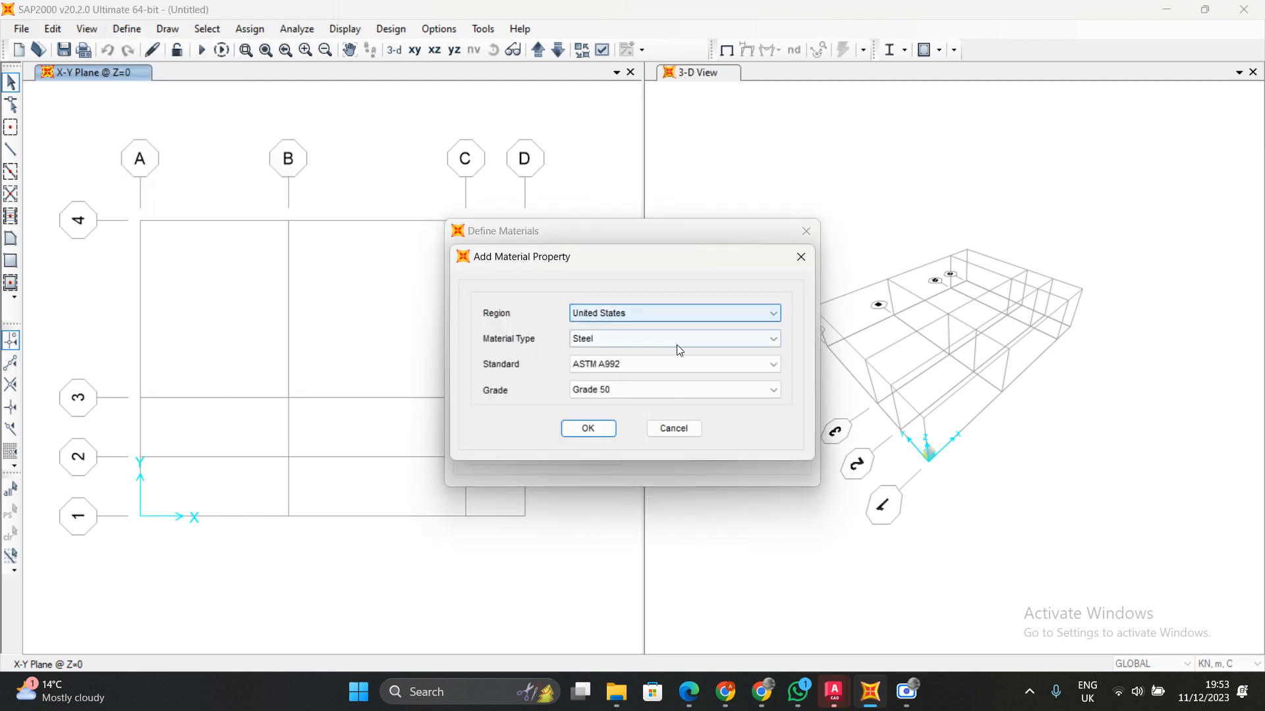
{"action": "left_click", "coordinate": [650, 340]}
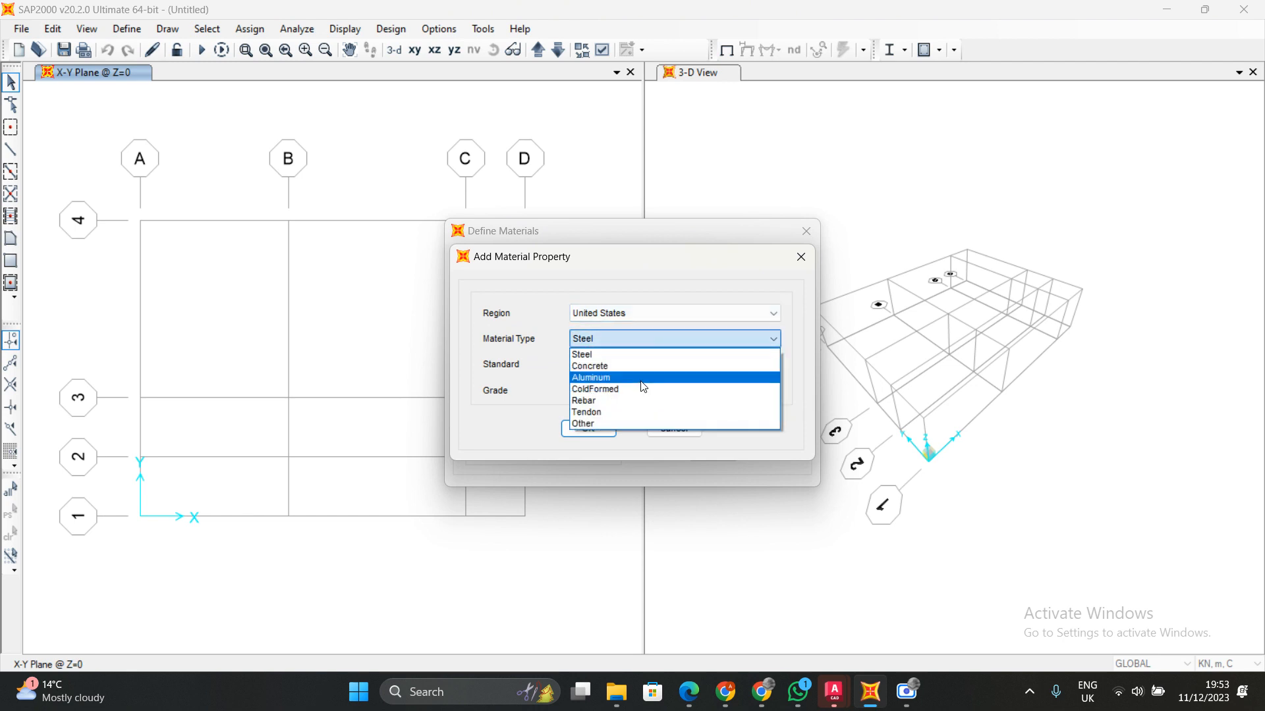
{"action": "left_click", "coordinate": [643, 355]}
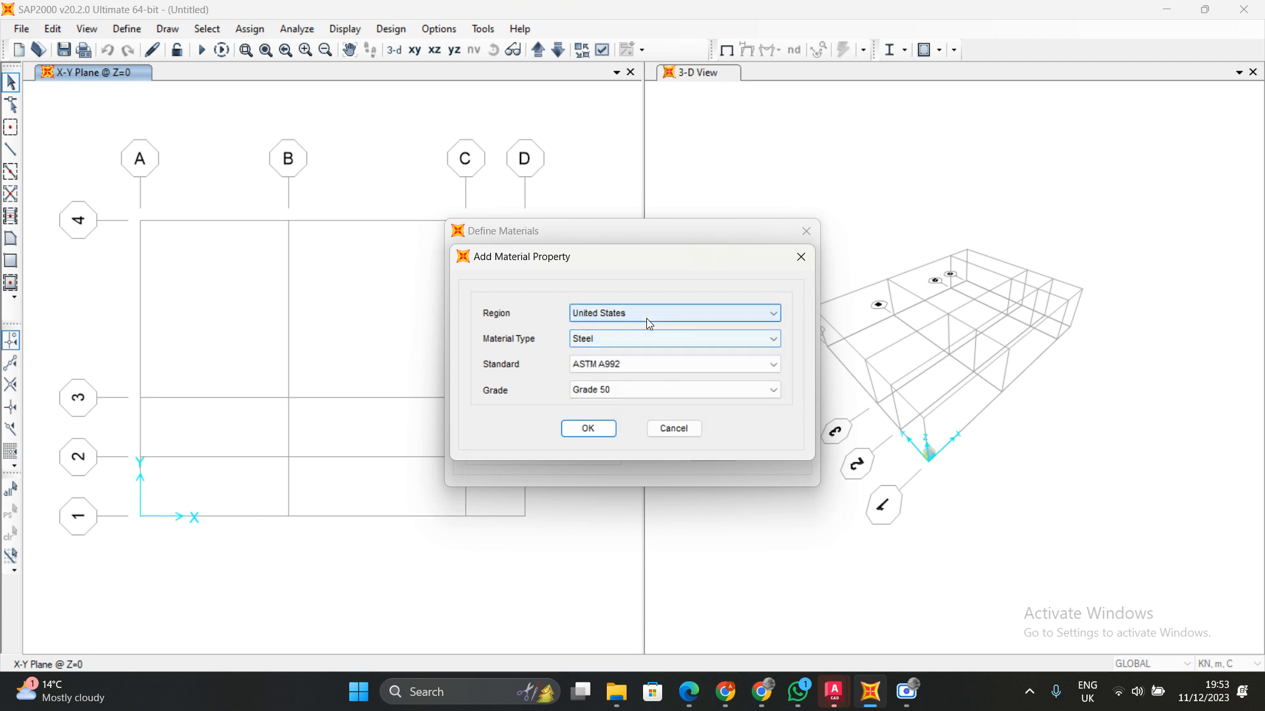
{"action": "left_click", "coordinate": [646, 318]}
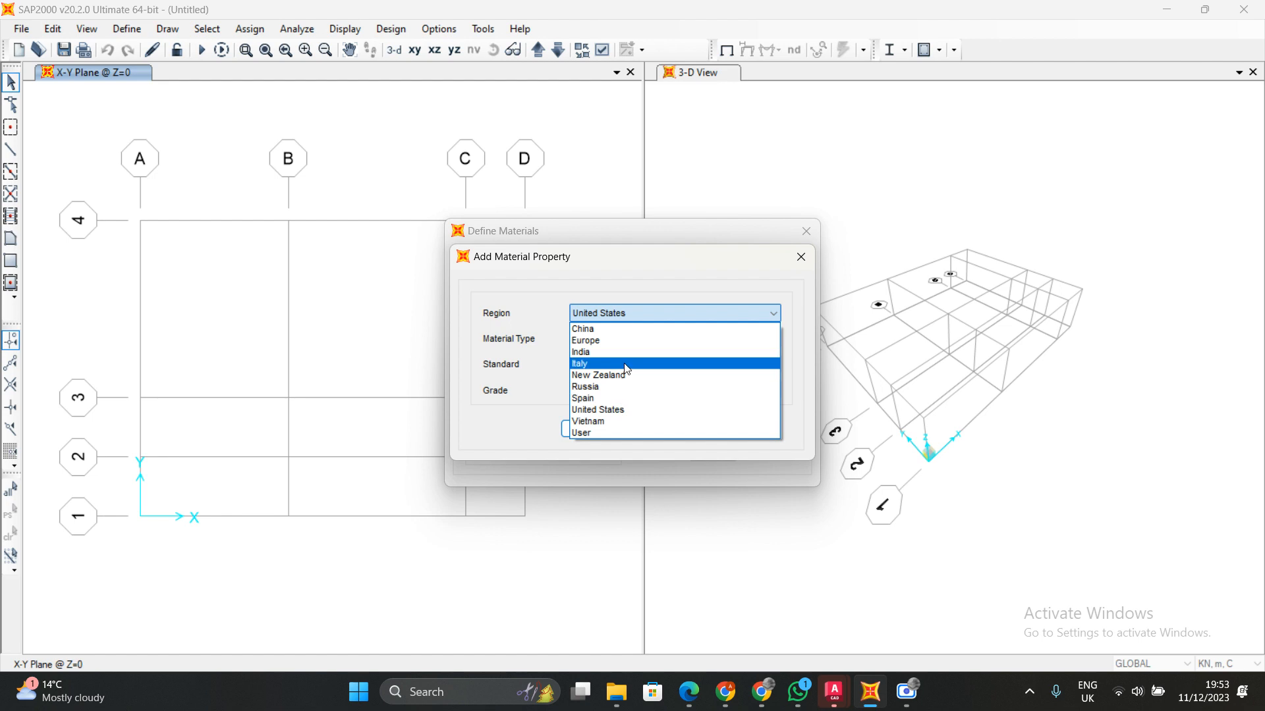
{"action": "left_click", "coordinate": [619, 340]}
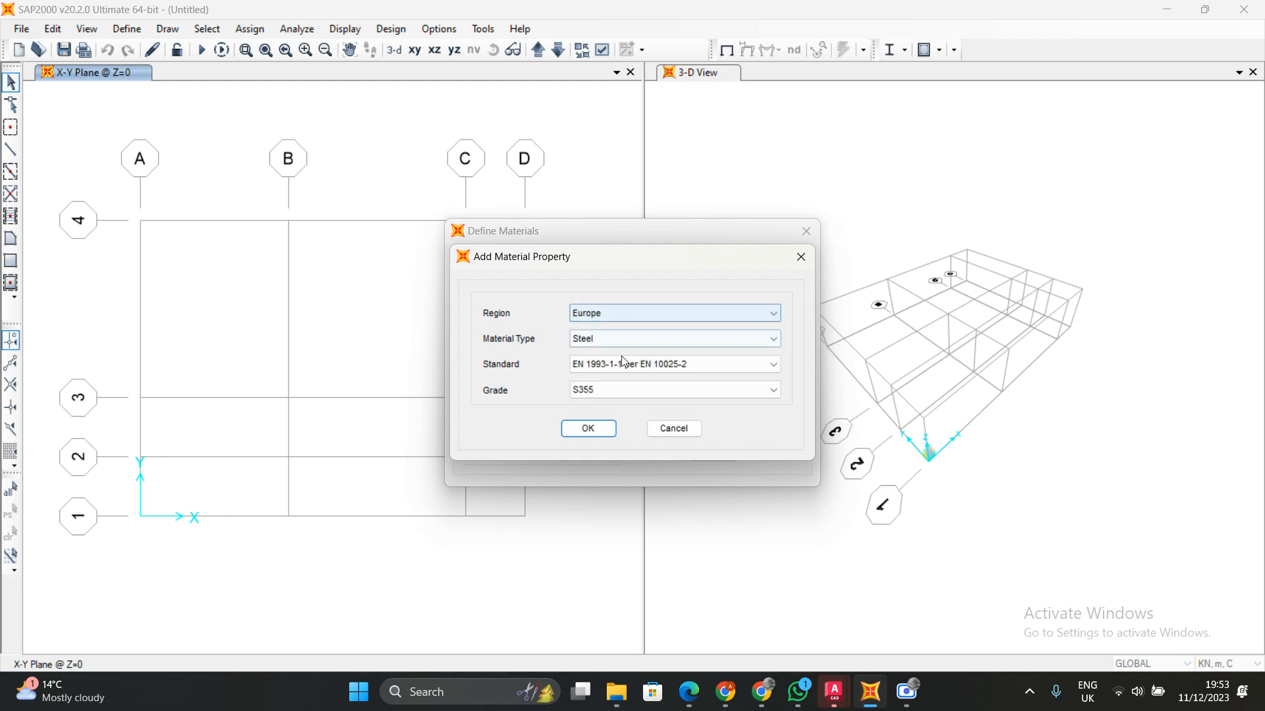
{"action": "left_click", "coordinate": [606, 390]}
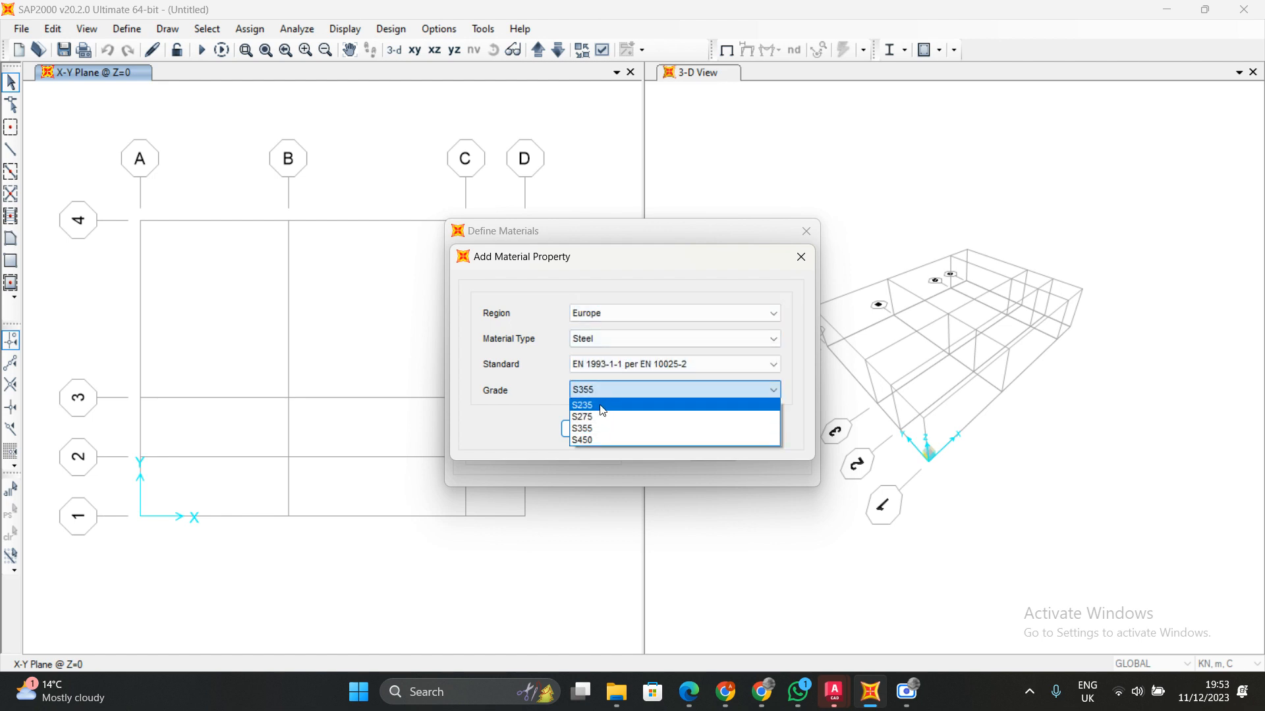
{"action": "left_click", "coordinate": [603, 402]}
{"action": "left_click", "coordinate": [606, 429]}
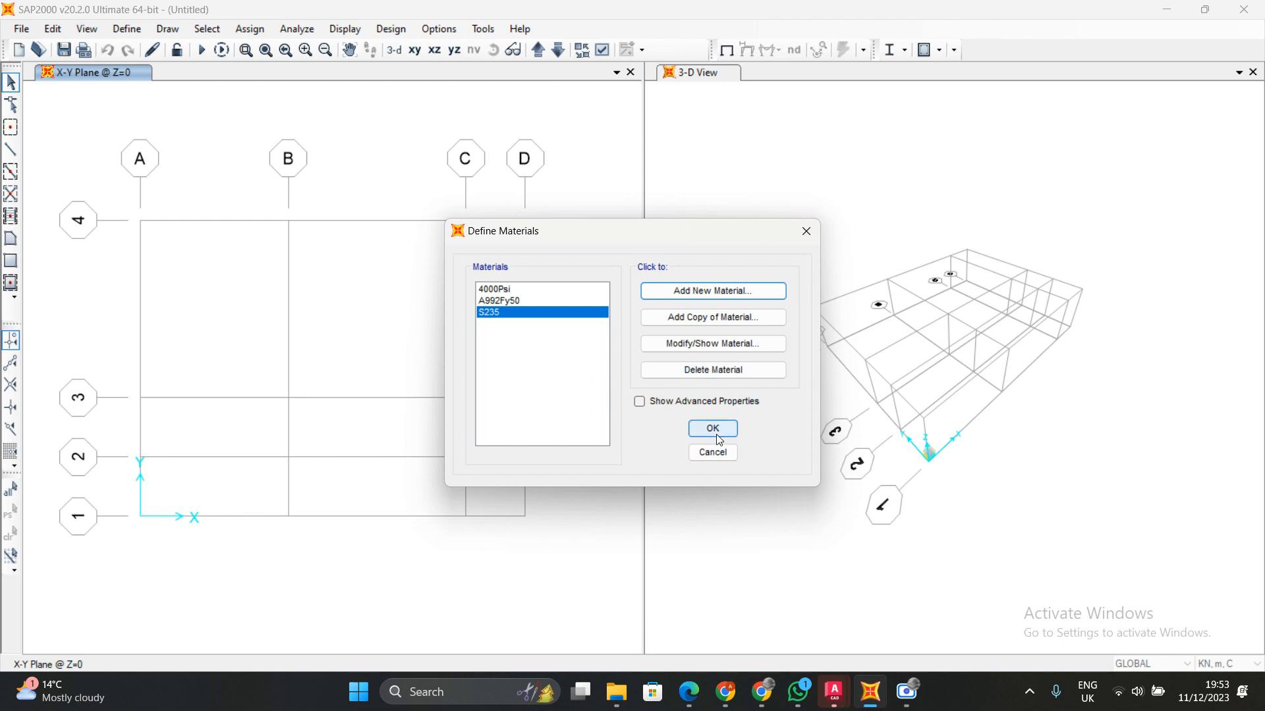
{"action": "left_click", "coordinate": [716, 436]}
Start importing a steel I/Wide Flange frame section and load the Euro.pro section property file
{"action": "left_click", "coordinate": [126, 28]}
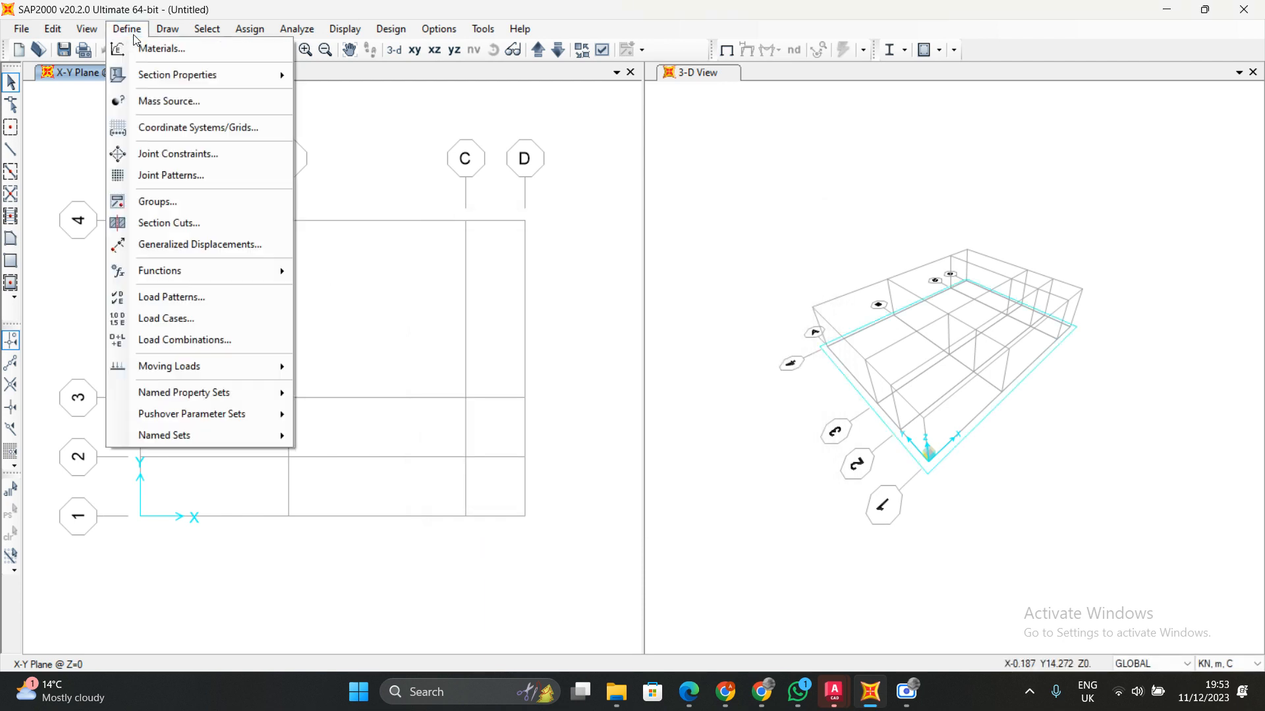
{"action": "mouse_move", "coordinate": [178, 75]}
{"action": "left_click", "coordinate": [332, 77]}
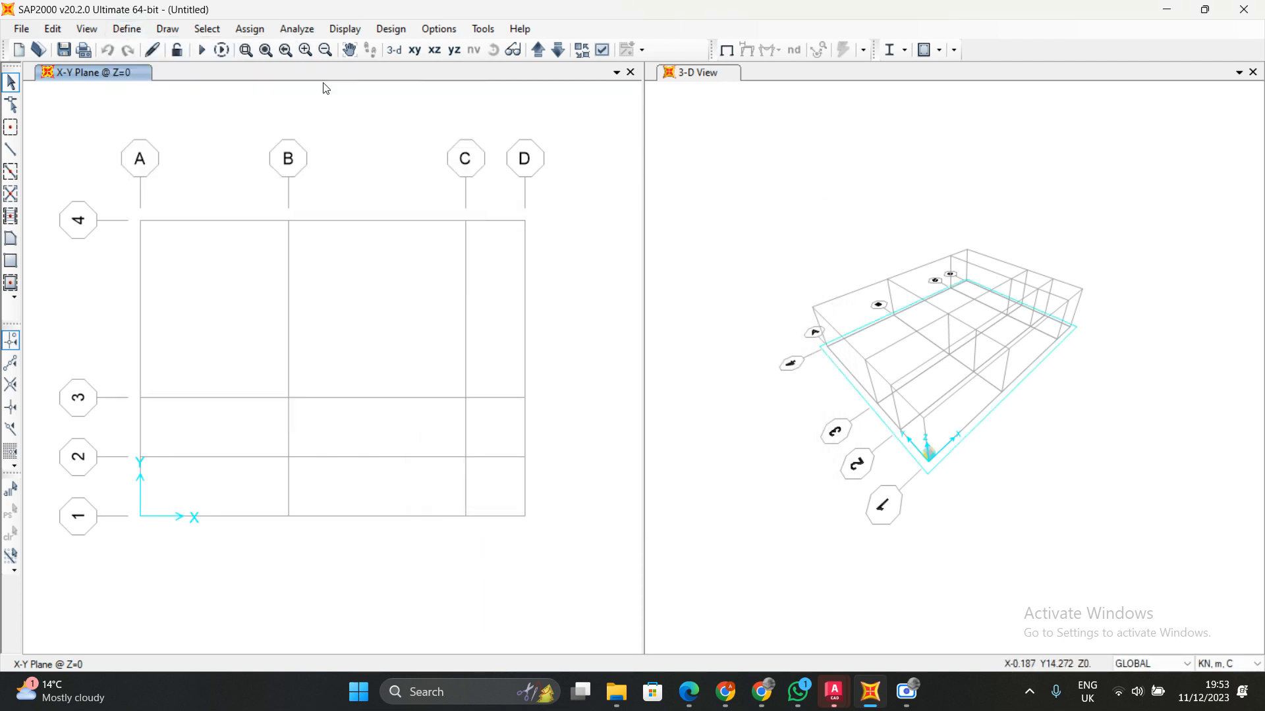
{"action": "left_click", "coordinate": [691, 220]}
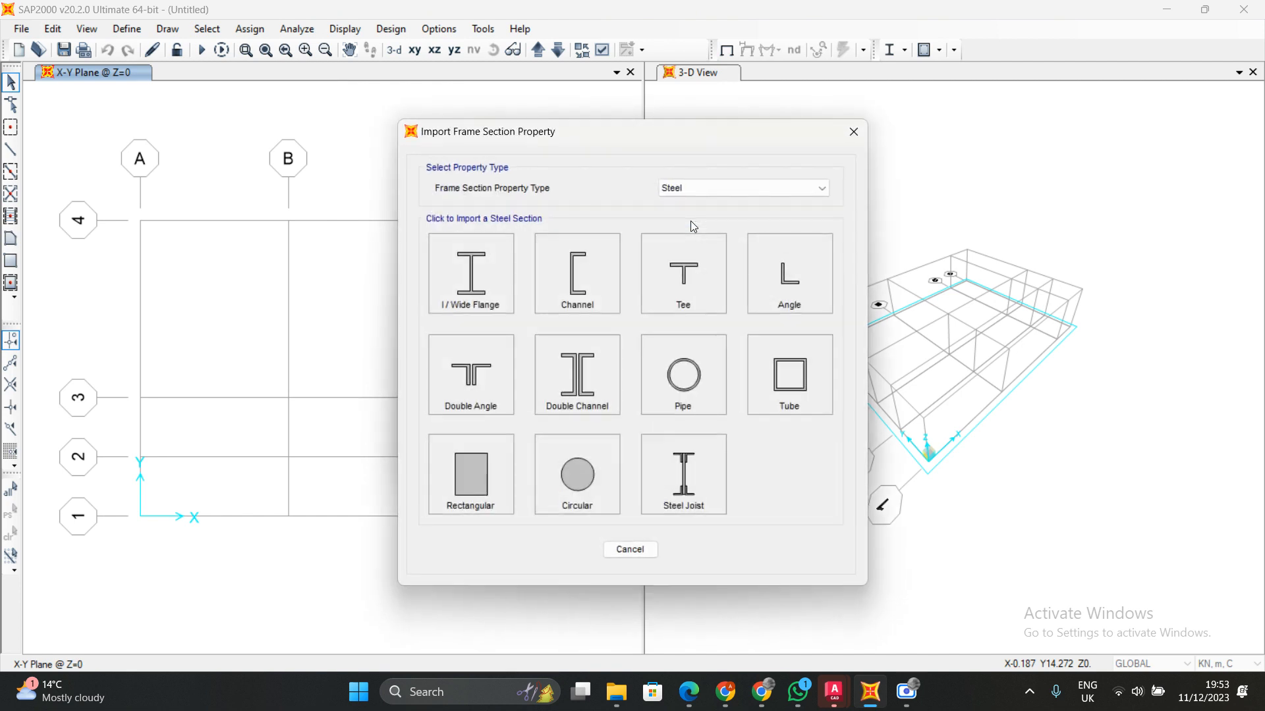
{"action": "left_click", "coordinate": [467, 293]}
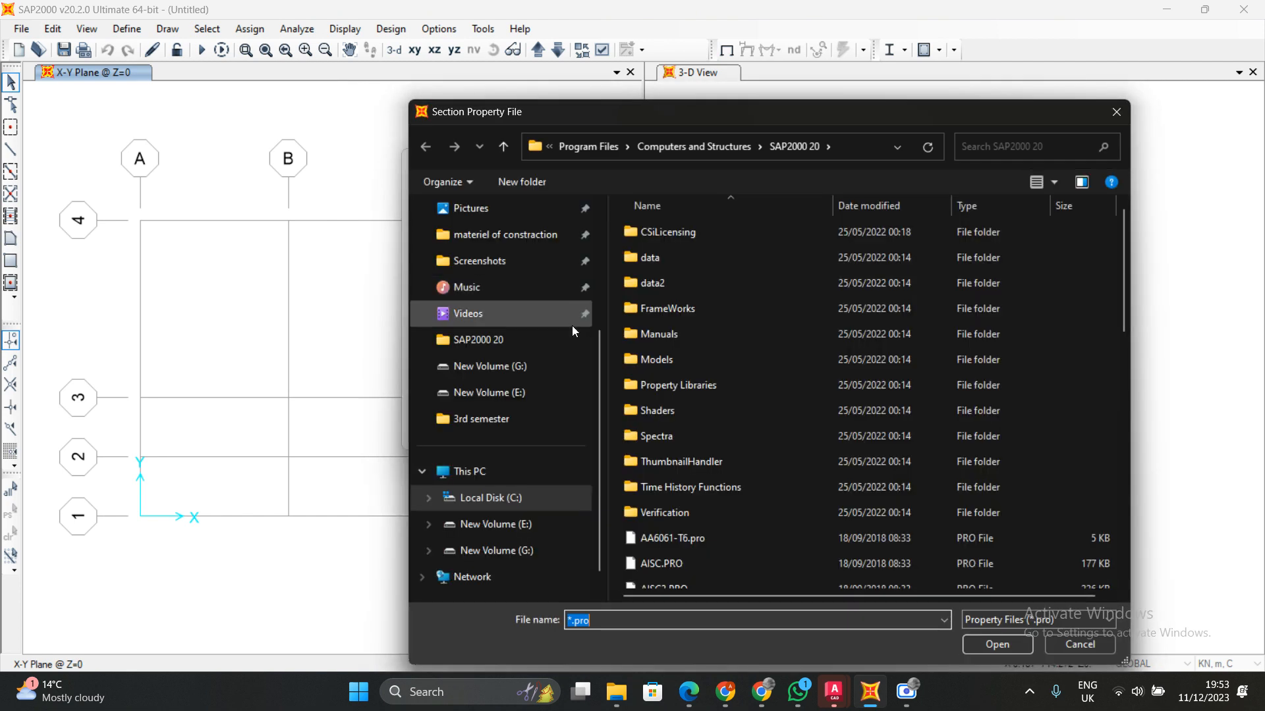
{"action": "scroll", "coordinate": [685, 356], "scroll_direction": "down", "scroll_amount": 5}
{"action": "scroll", "coordinate": [709, 374], "scroll_direction": "down", "scroll_amount": 3}
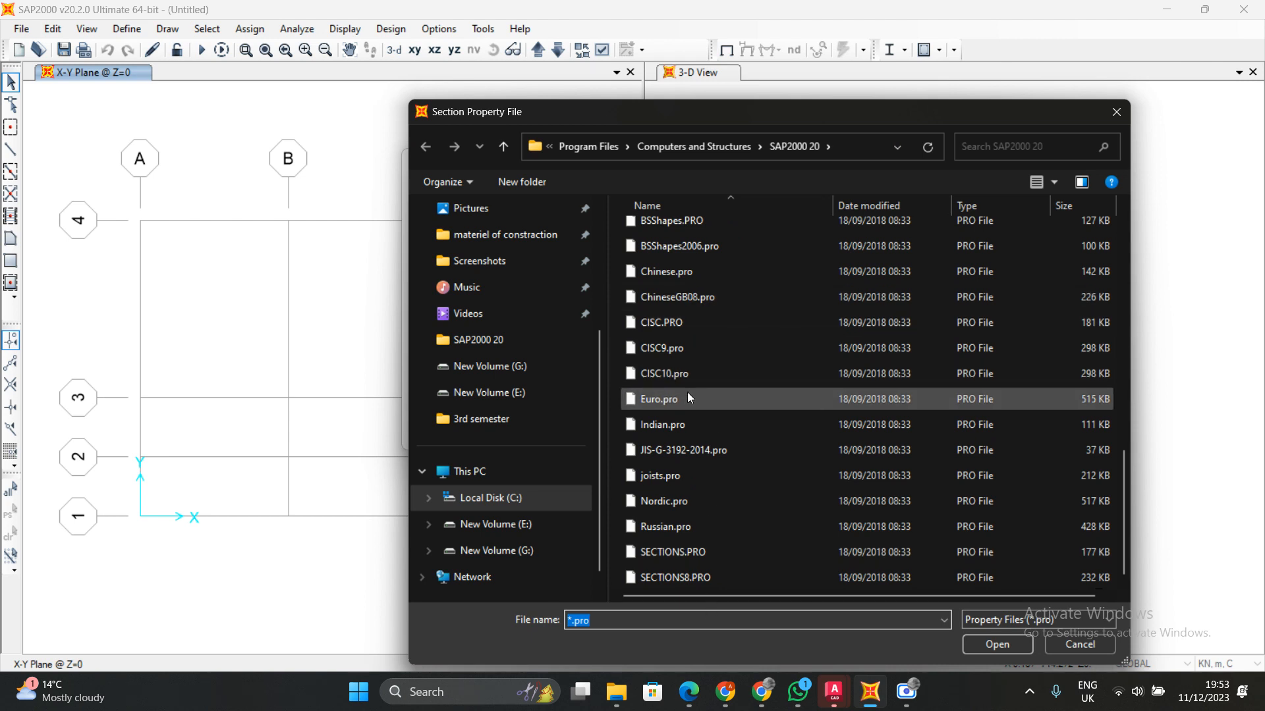
{"action": "double_click", "coordinate": [686, 392]}
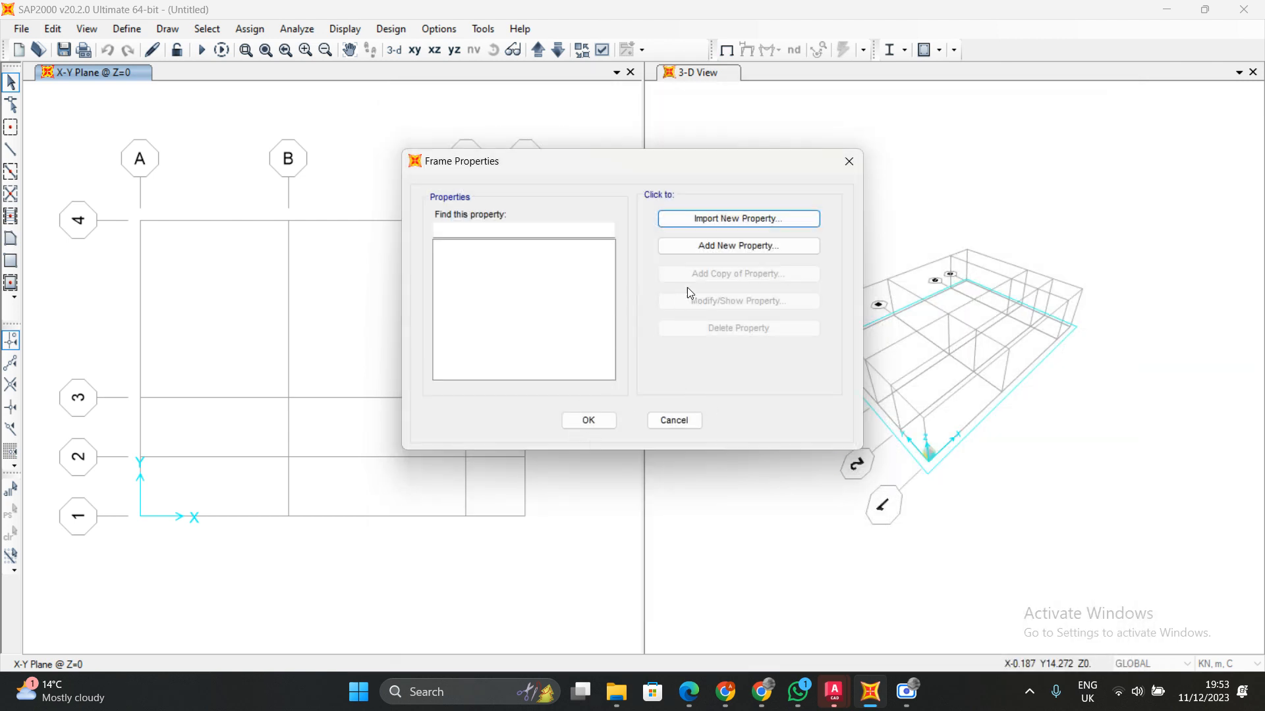
Import all the listed I/Wide Flange sections from H400x237 to IPE750x222 and accept the frame properties
{"action": "left_click", "coordinate": [607, 283]}
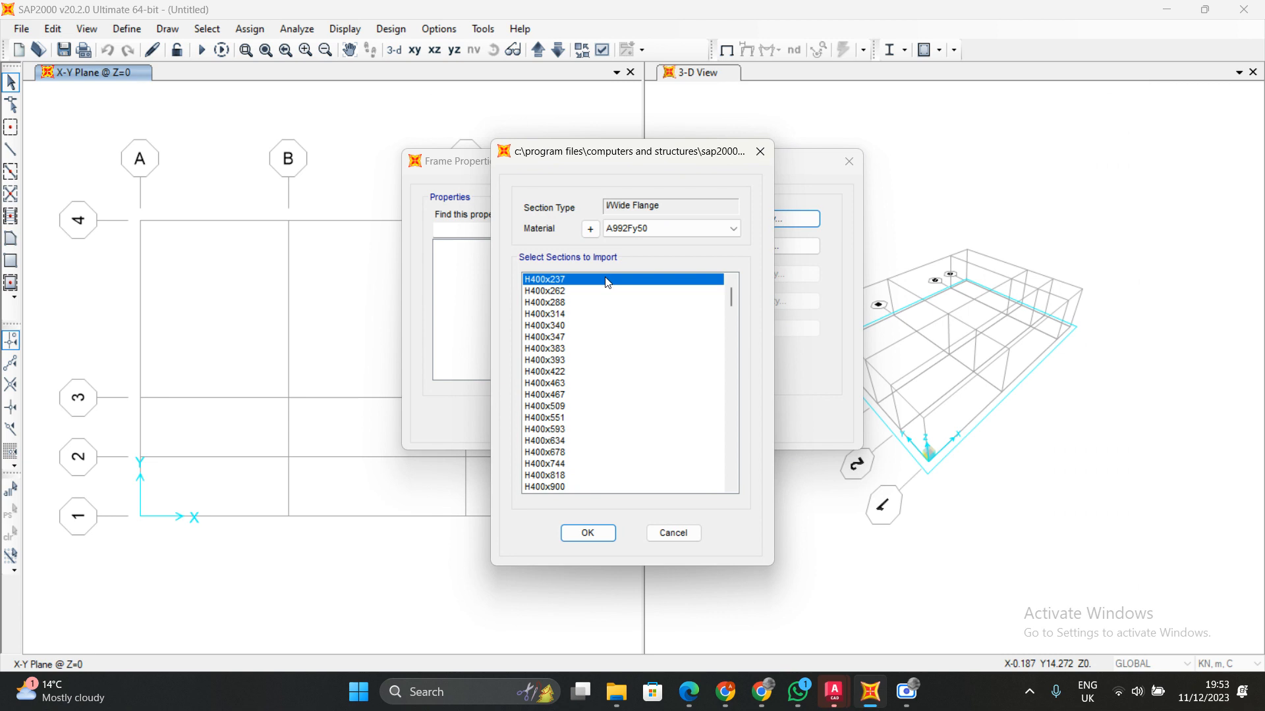
{"action": "scroll", "coordinate": [612, 323], "scroll_direction": "down", "scroll_amount": 15}
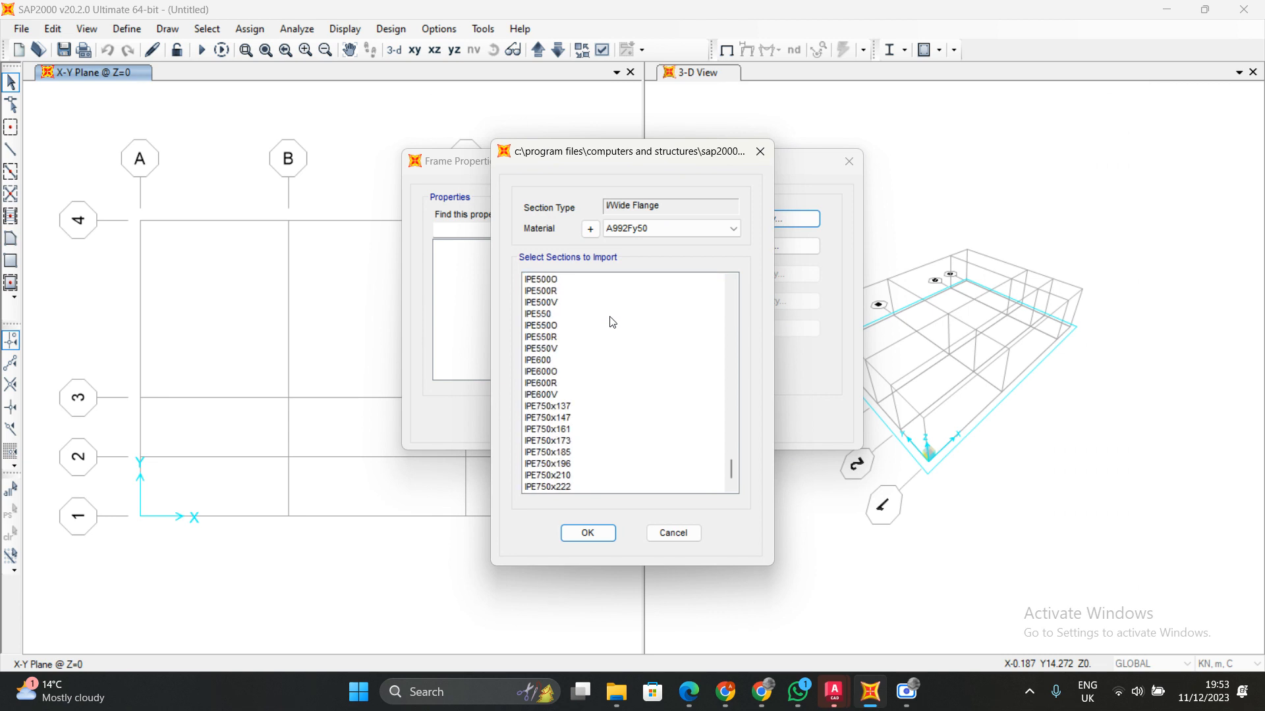
{"action": "left_click", "coordinate": [577, 488], "text": "shift"}
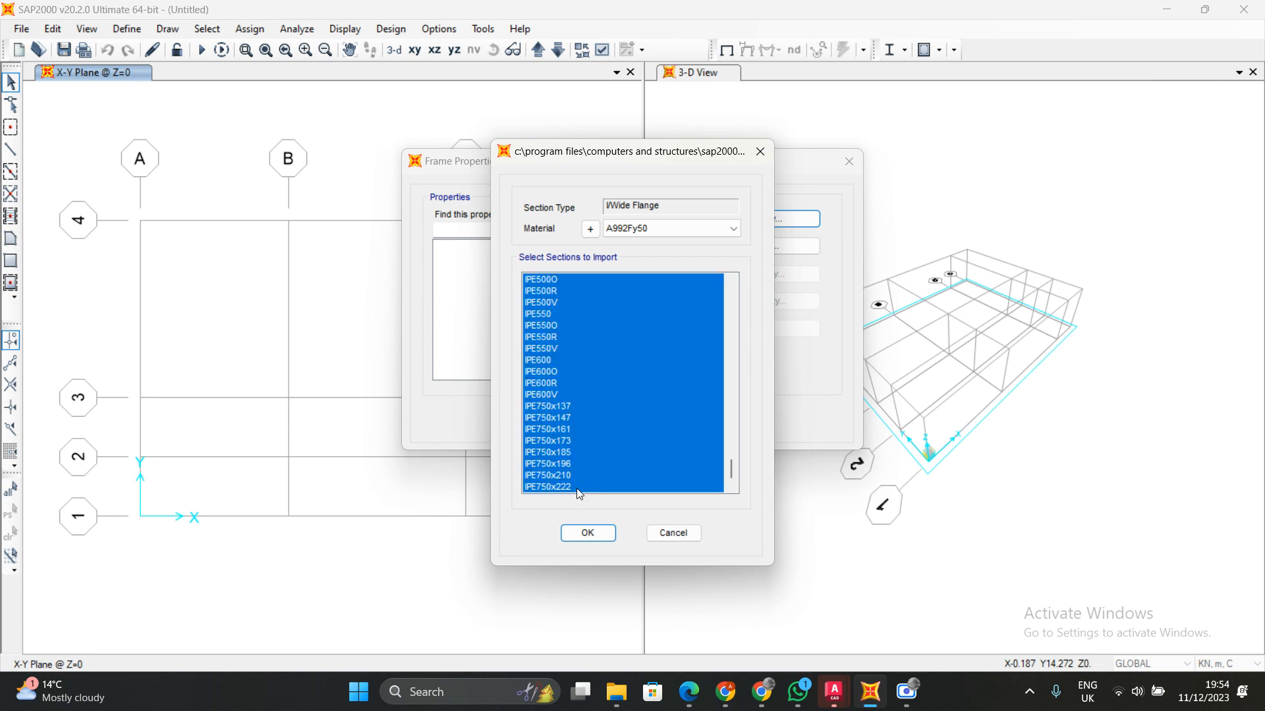
{"action": "left_click", "coordinate": [588, 534]}
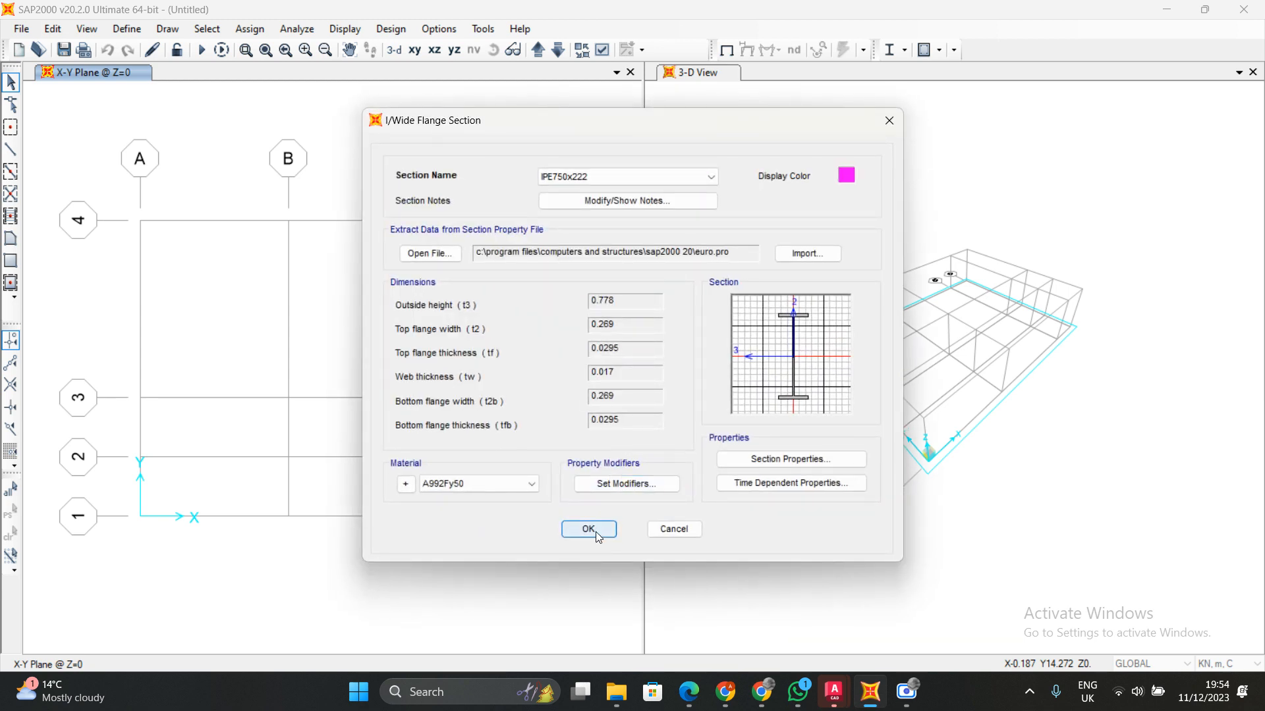
{"action": "left_click", "coordinate": [595, 531]}
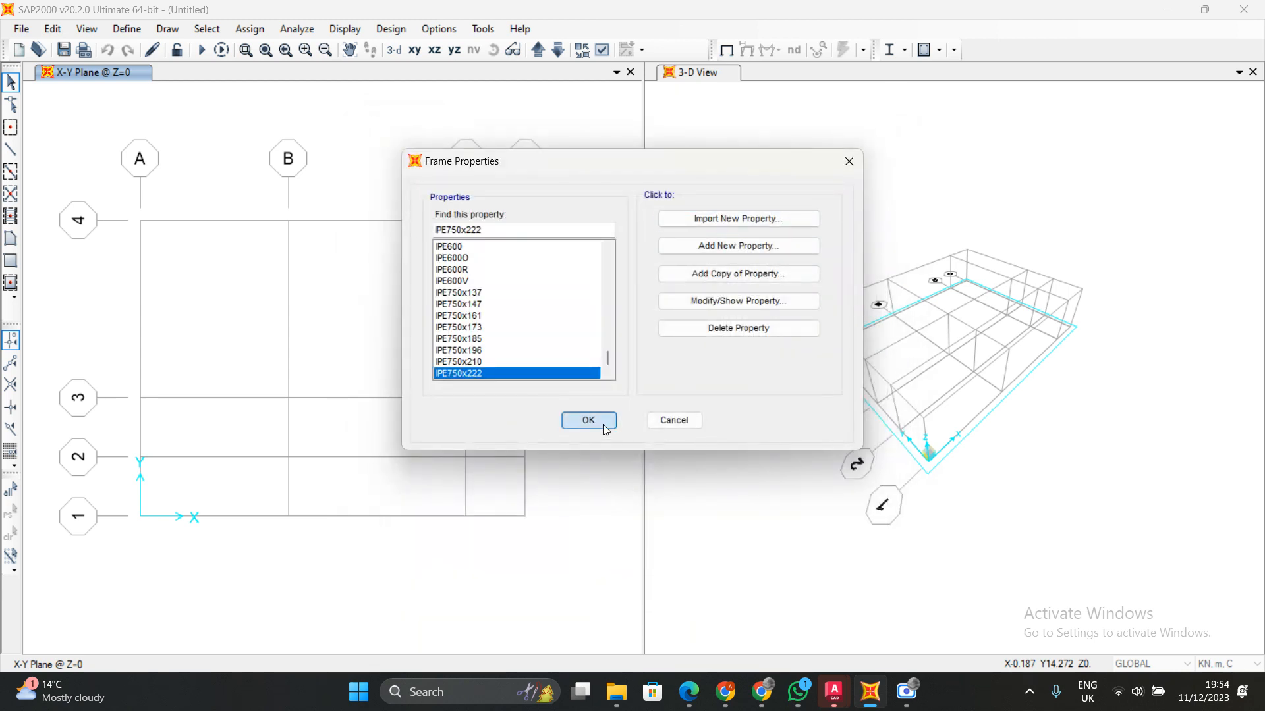
{"action": "left_click", "coordinate": [602, 422]}
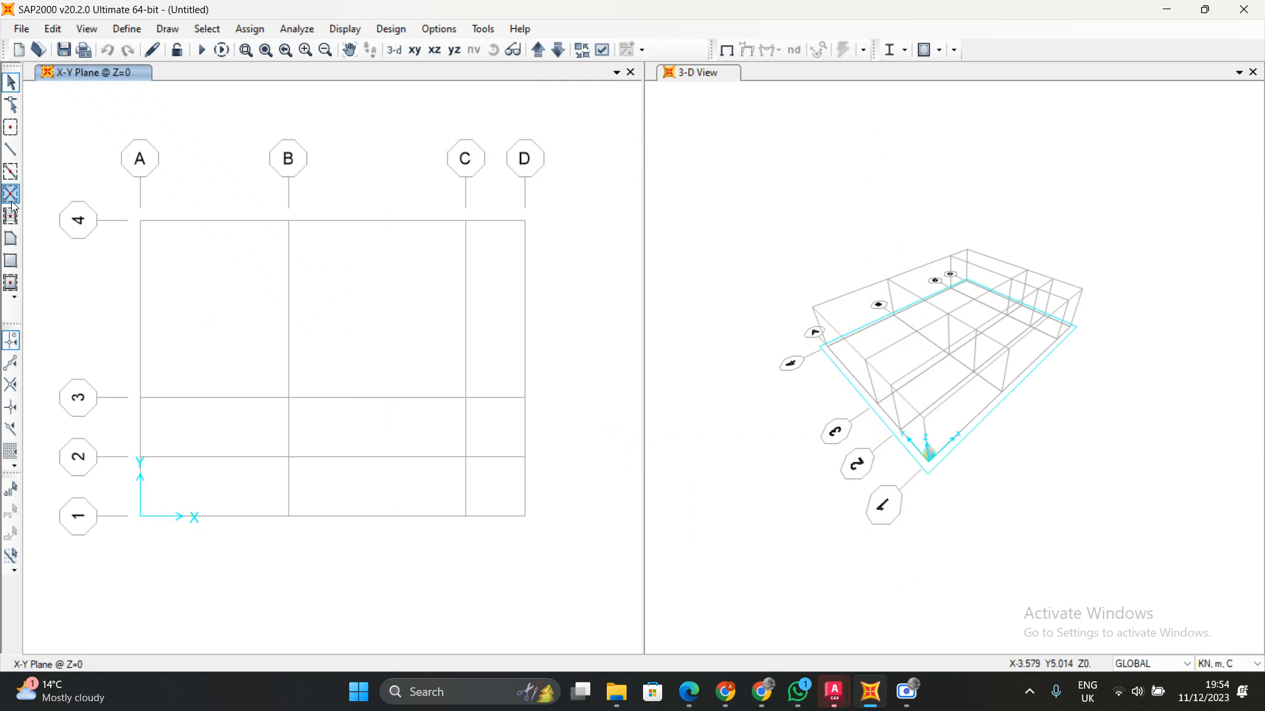
Start drawing straight frame members with the section set to IPE120
{"action": "left_click", "coordinate": [12, 151]}
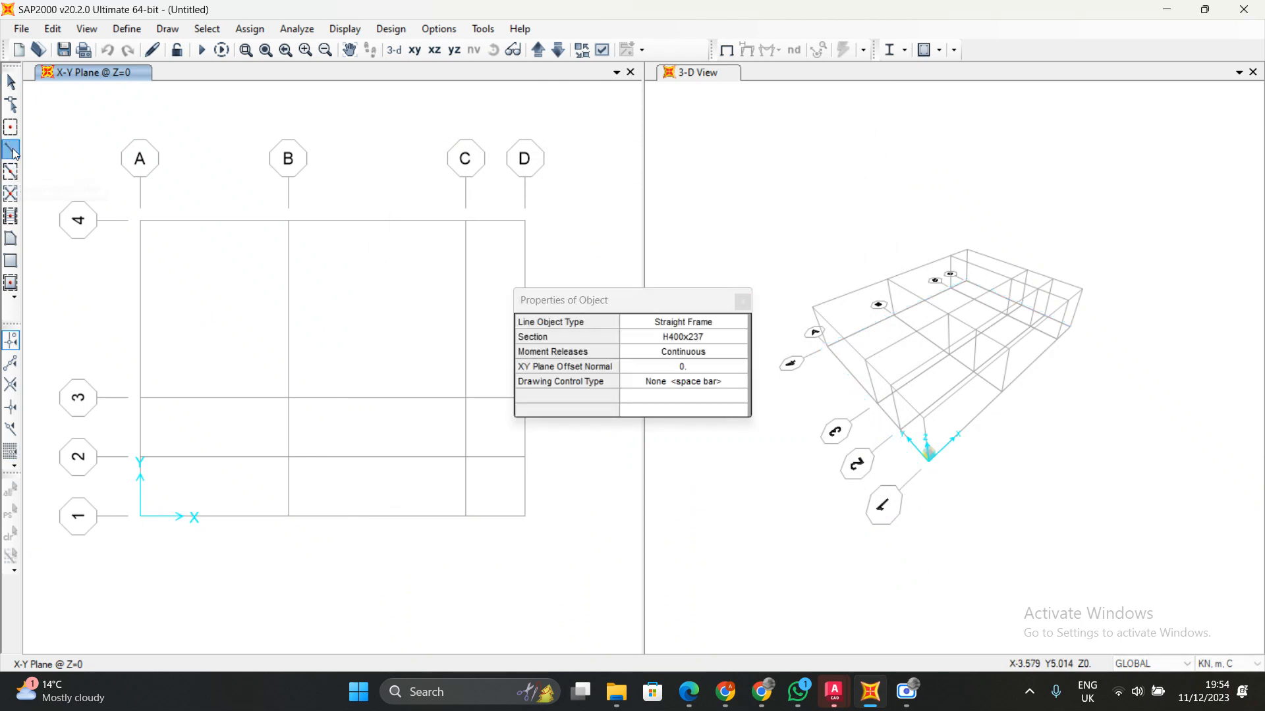
{"action": "mouse_move", "coordinate": [626, 294]}
{"action": "left_mouse_down"}
{"action": "mouse_move", "coordinate": [715, 244]}
{"action": "mouse_move", "coordinate": [768, 183]}
{"action": "left_mouse_up"}
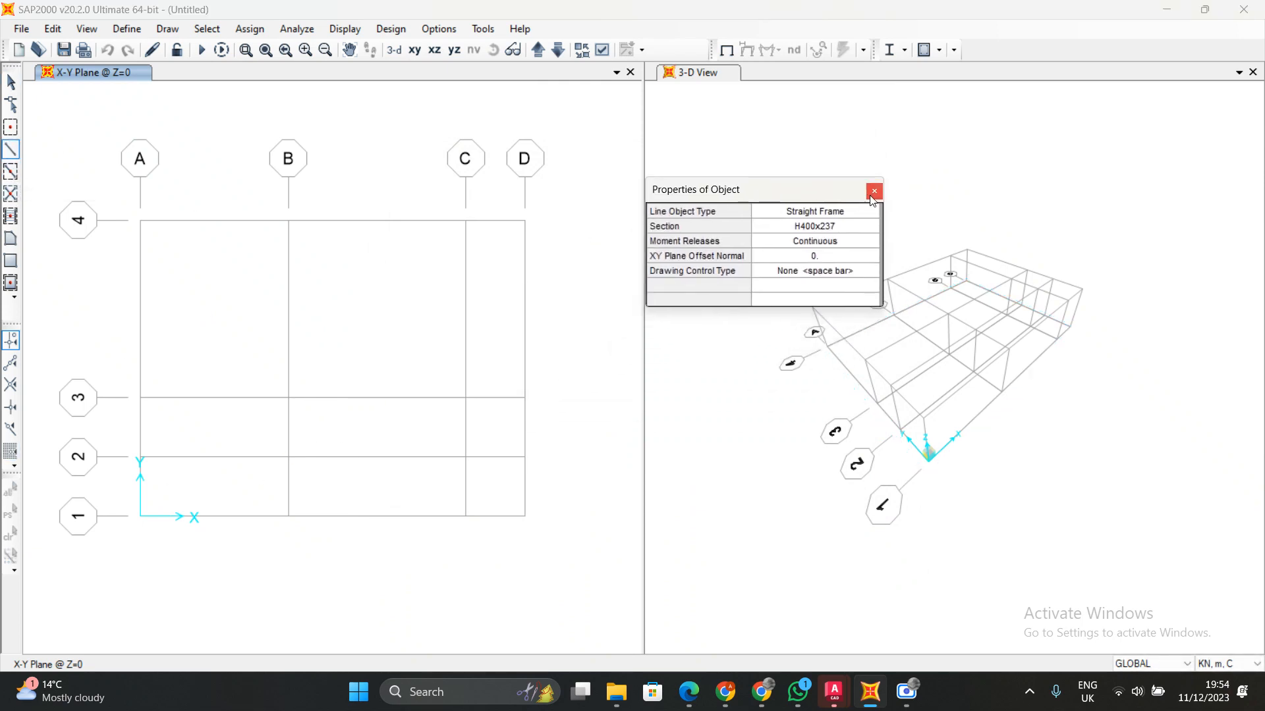
{"action": "left_click", "coordinate": [849, 230]}
{"action": "left_click", "coordinate": [850, 228]}
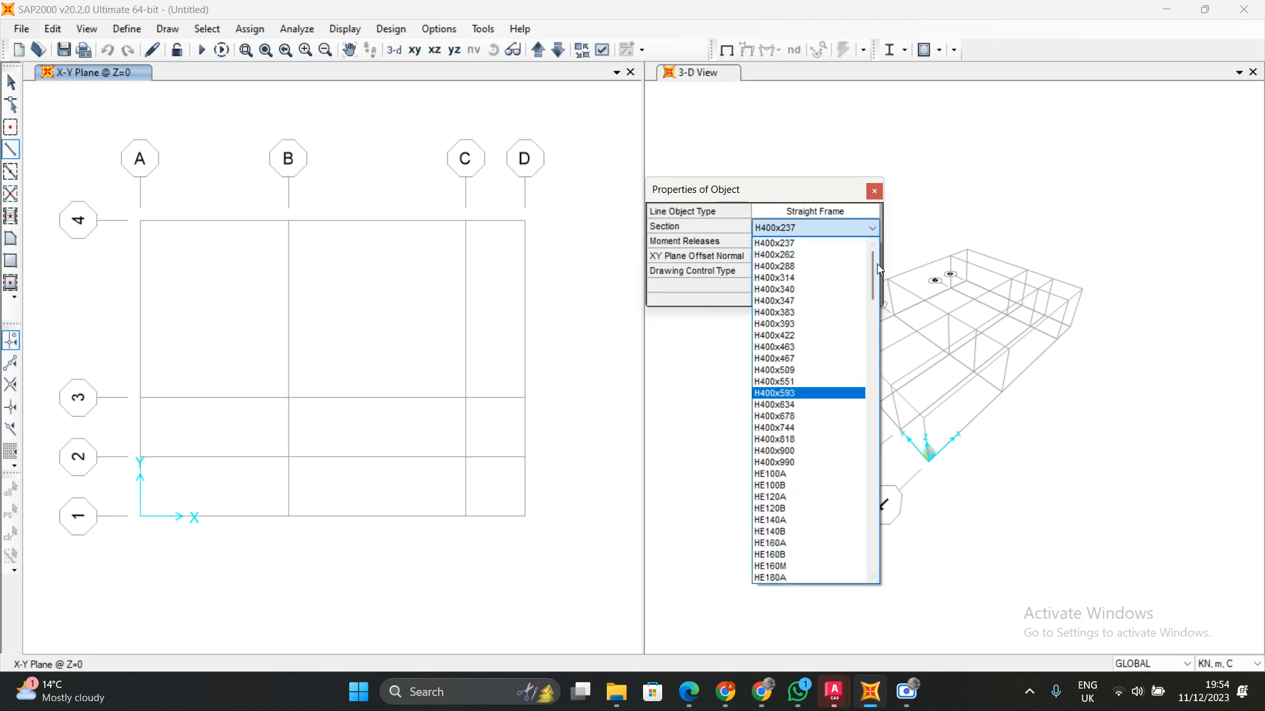
{"action": "left_click_drag", "start_coordinate": [875, 274], "coordinate": [879, 485]}
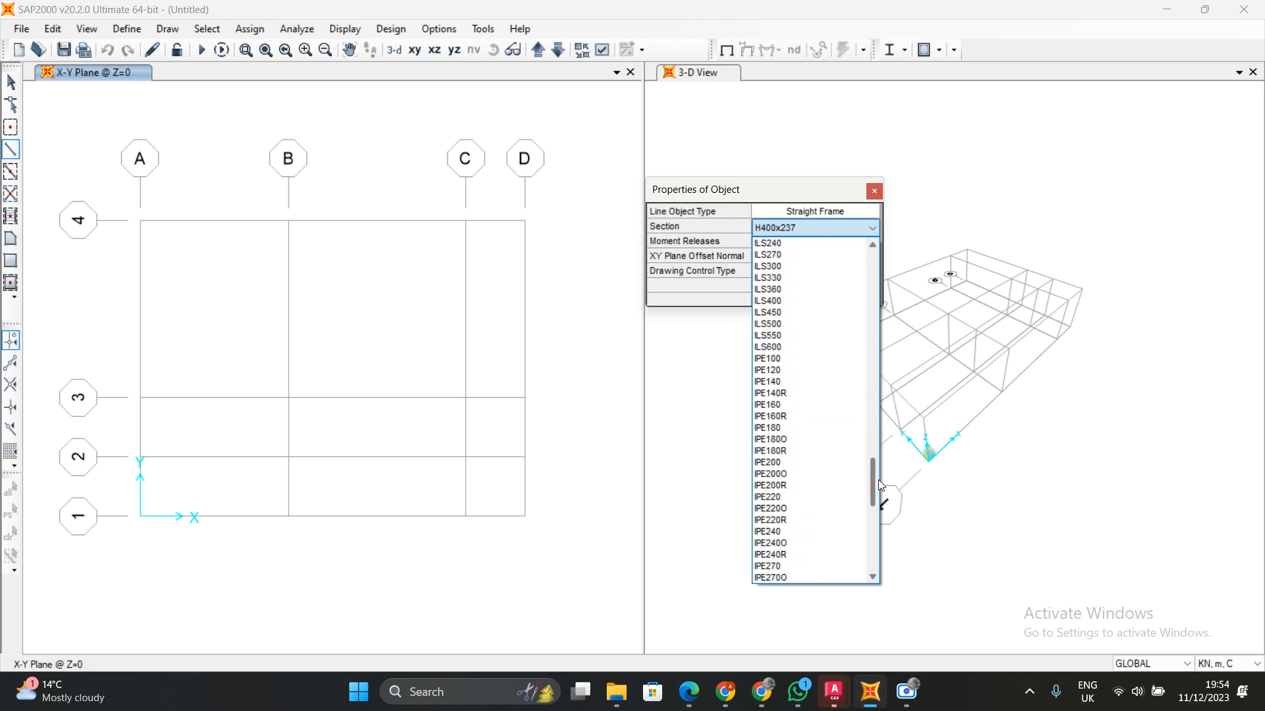
{"action": "left_click", "coordinate": [770, 370]}
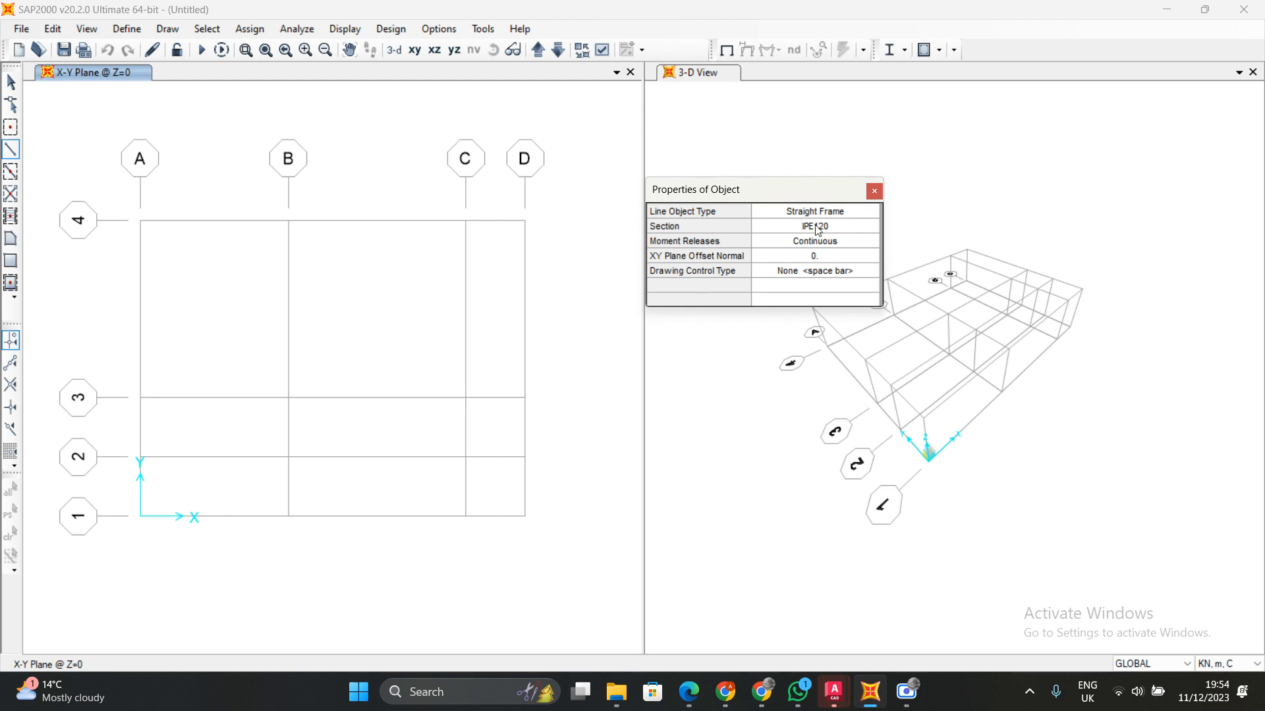
Draw IPE120 beams at Z=0 along grid line 4 from A to D, then along line D to grid 2
{"action": "left_click", "coordinate": [140, 221]}
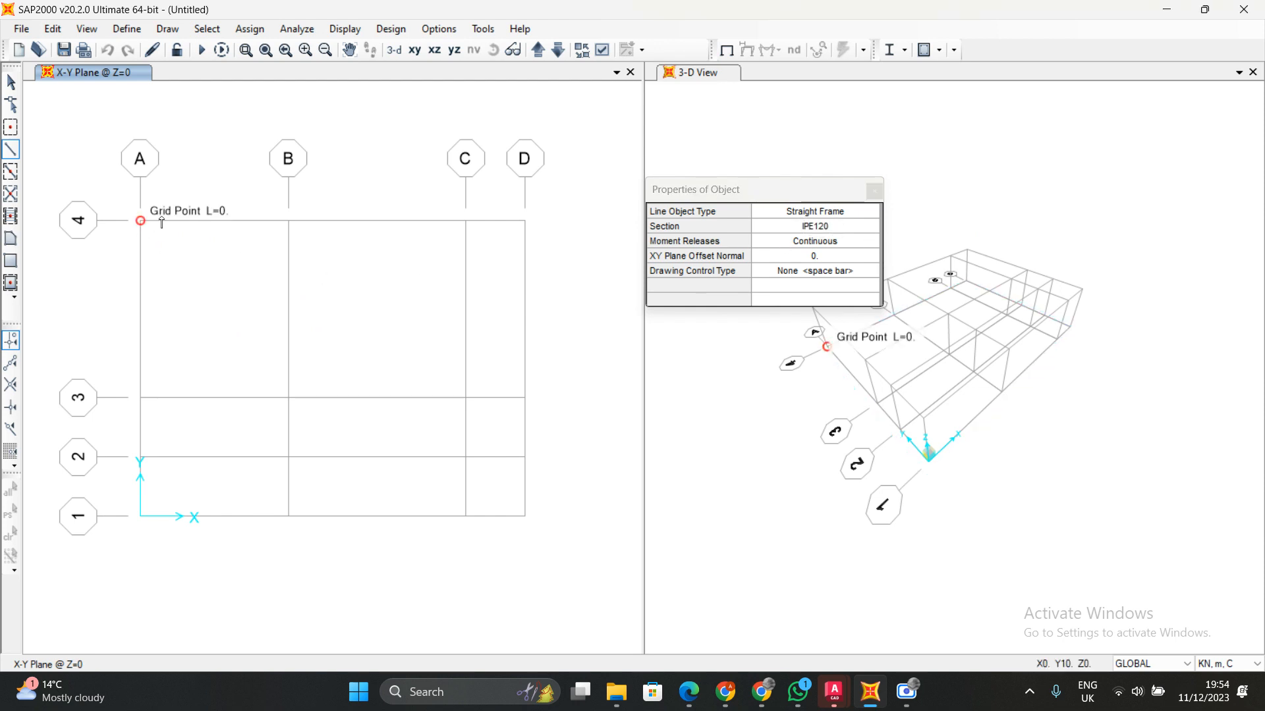
{"action": "left_click", "coordinate": [288, 222]}
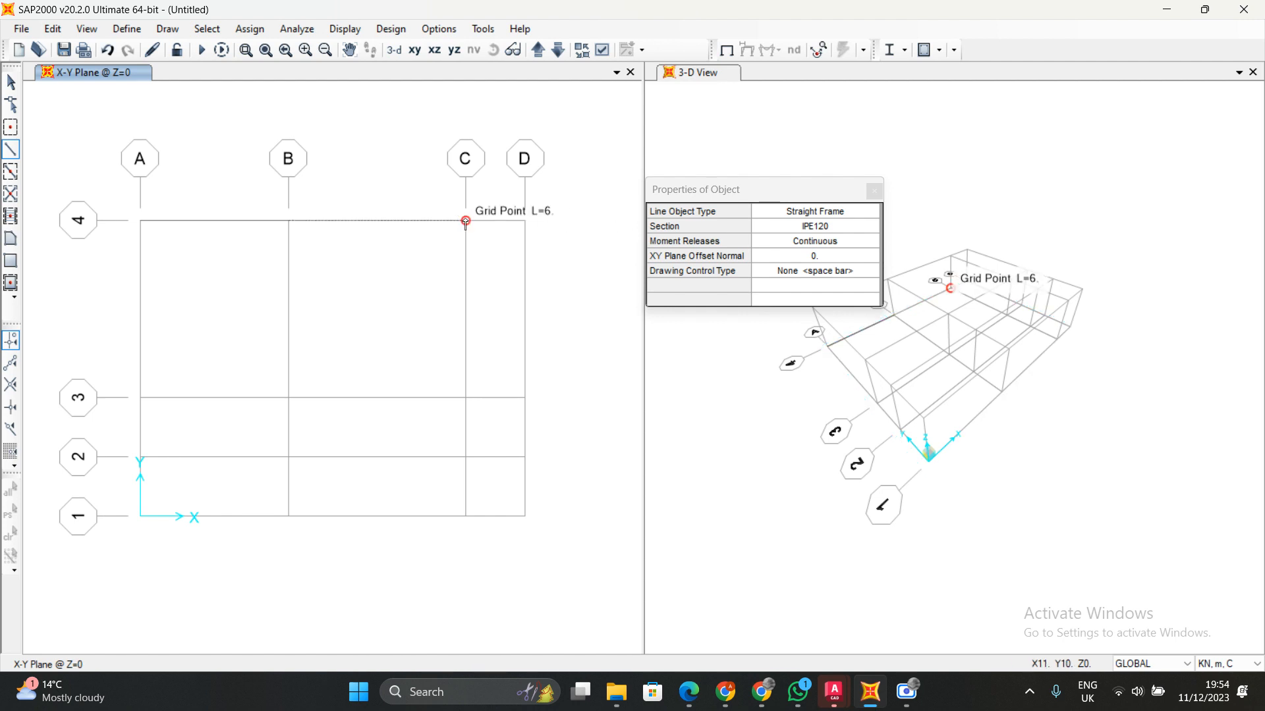
{"action": "left_click", "coordinate": [465, 222]}
{"action": "left_click", "coordinate": [525, 221]}
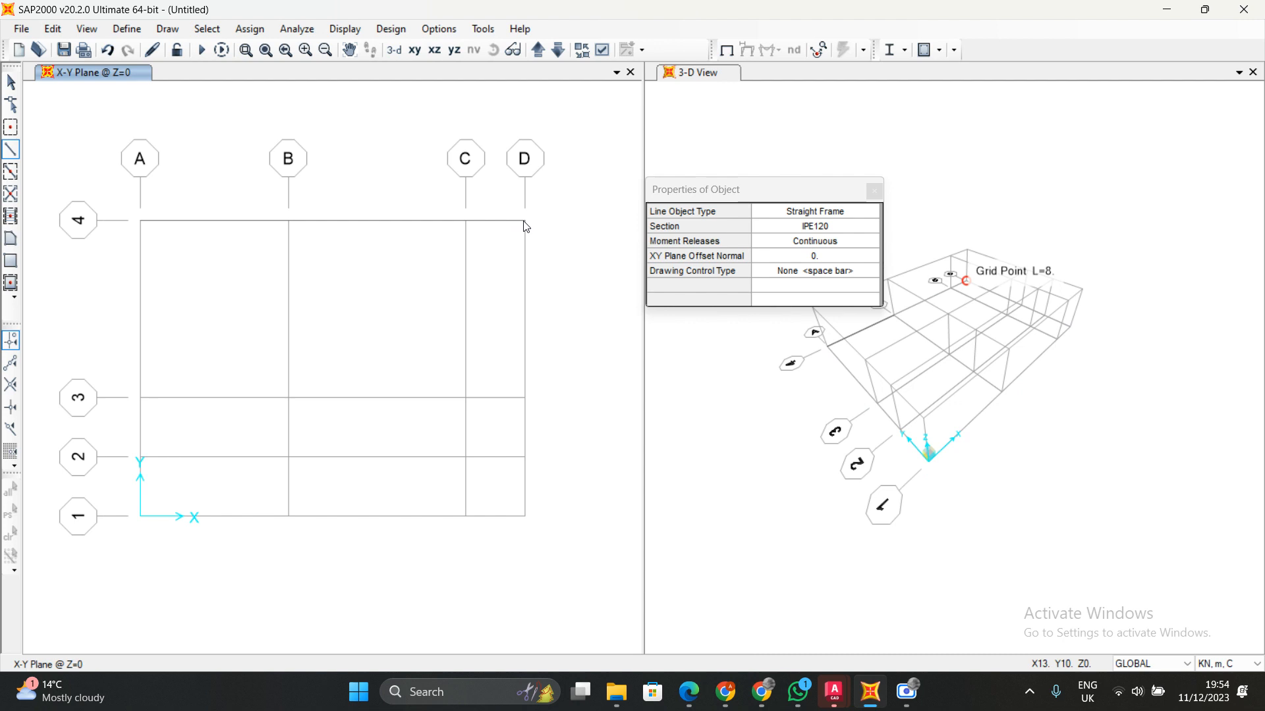
{"action": "left_click", "coordinate": [525, 397]}
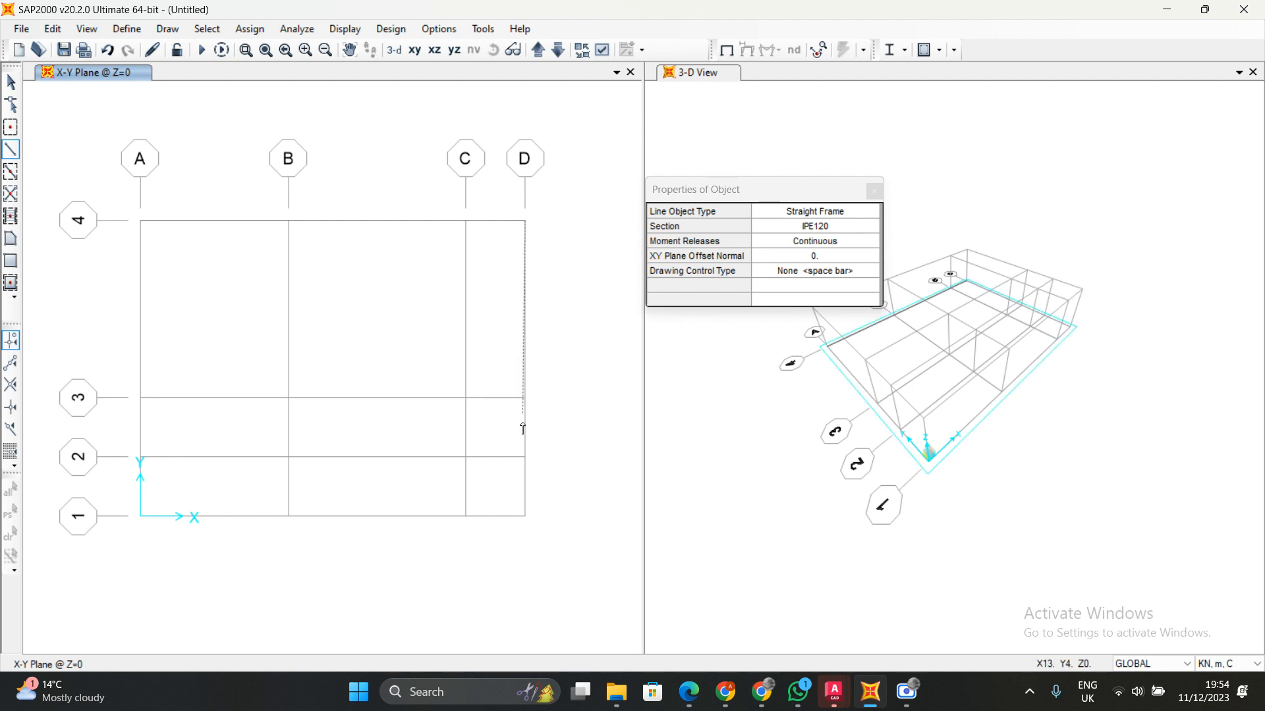
{"action": "left_click", "coordinate": [525, 457]}
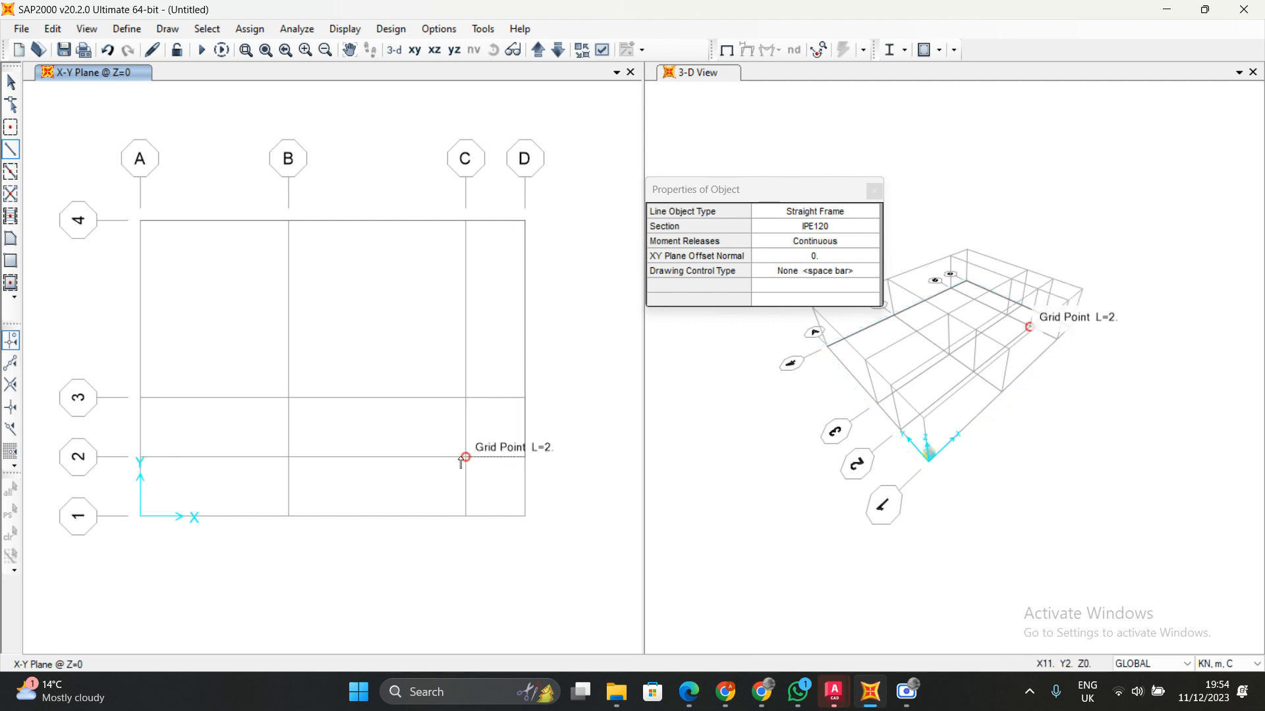
Complete the stepped perimeter from D2 through C2, C1, B1, B2 and A2 back to A4
{"action": "left_click", "coordinate": [465, 456]}
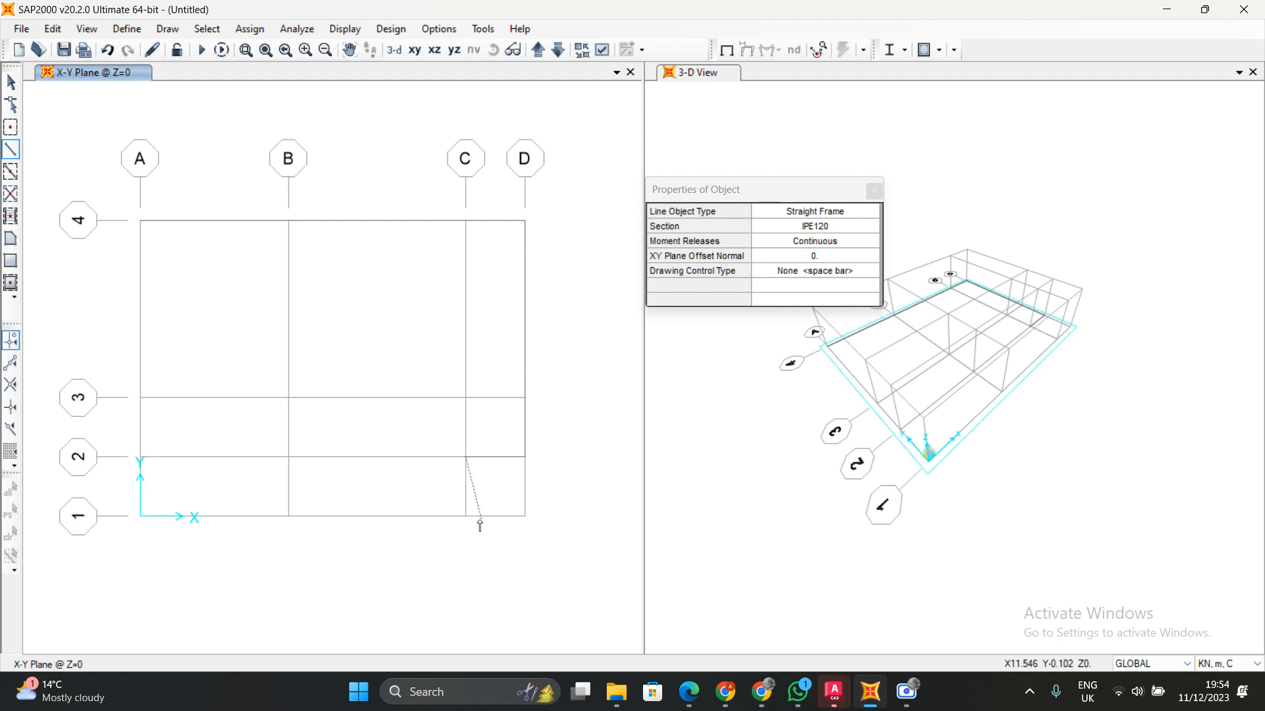
{"action": "left_click", "coordinate": [465, 515]}
{"action": "left_click", "coordinate": [288, 516]}
{"action": "left_click", "coordinate": [288, 457]}
{"action": "left_click", "coordinate": [141, 456]}
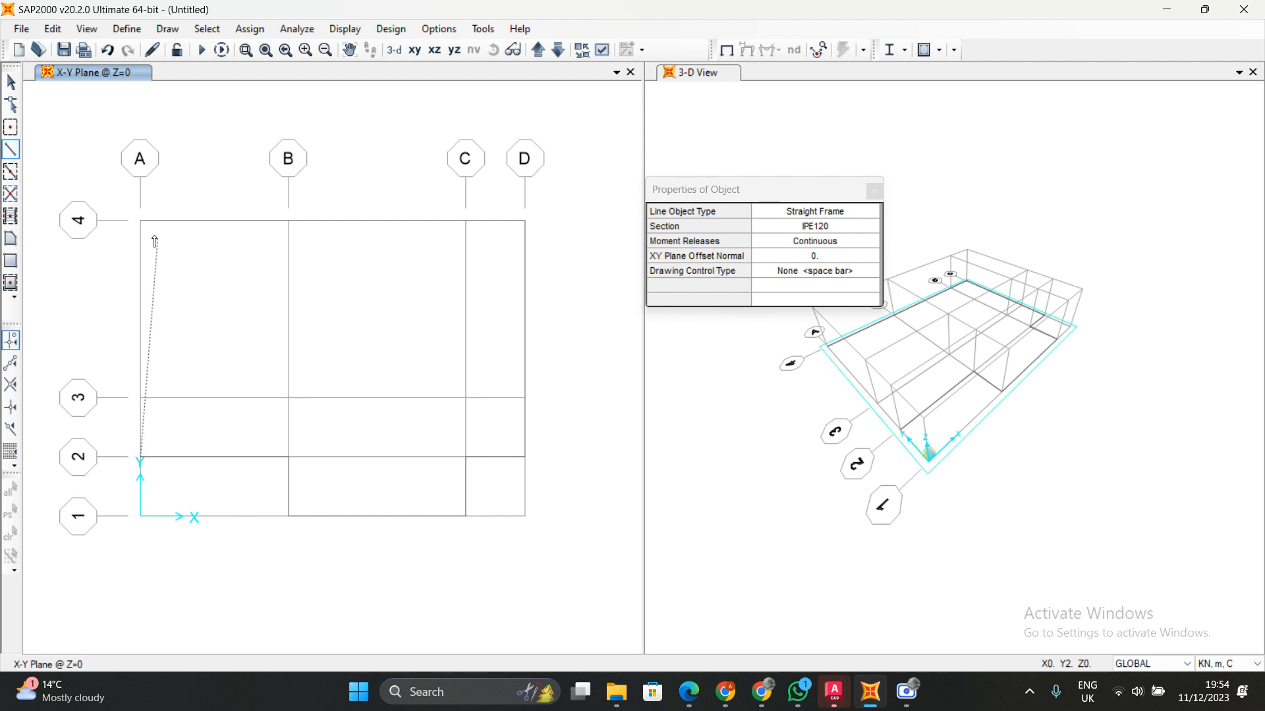
{"action": "double_click", "coordinate": [141, 221]}
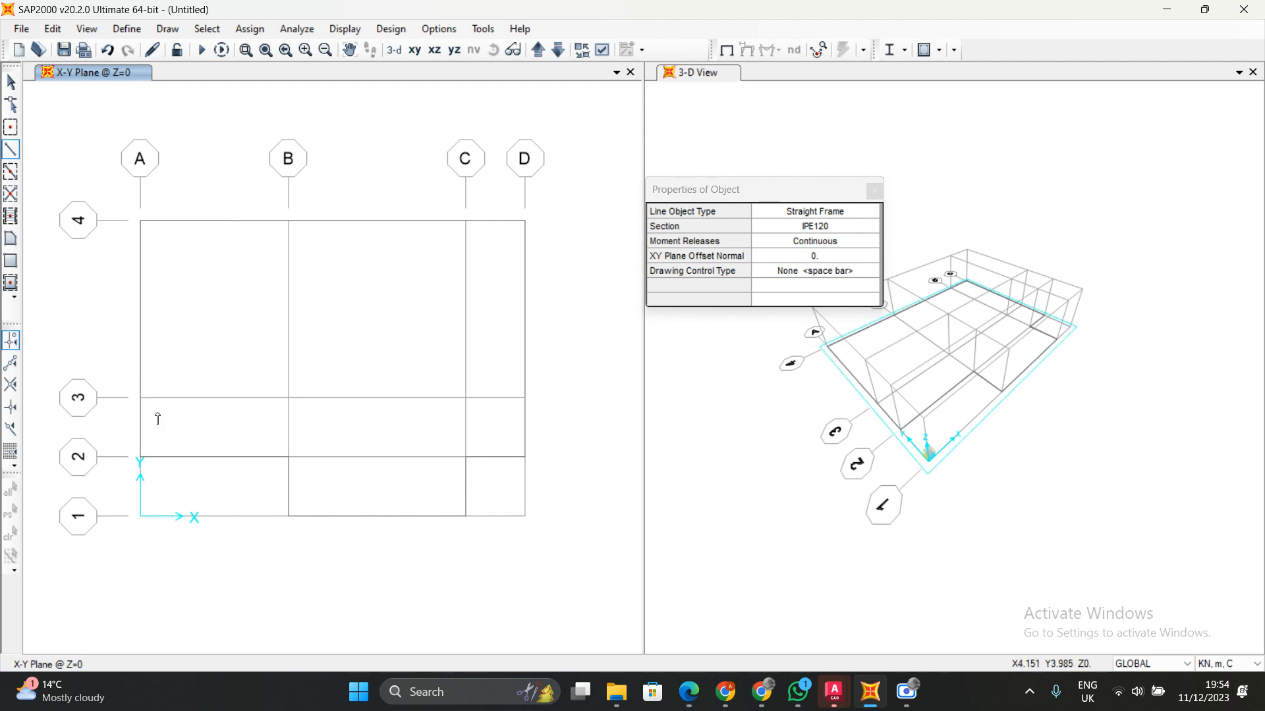
Draw interior IPE120 beams along grid line 3 from A to C and along line B from 4 to 2, ending the draw command
{"action": "left_click", "coordinate": [140, 397]}
{"action": "left_click", "coordinate": [289, 397]}
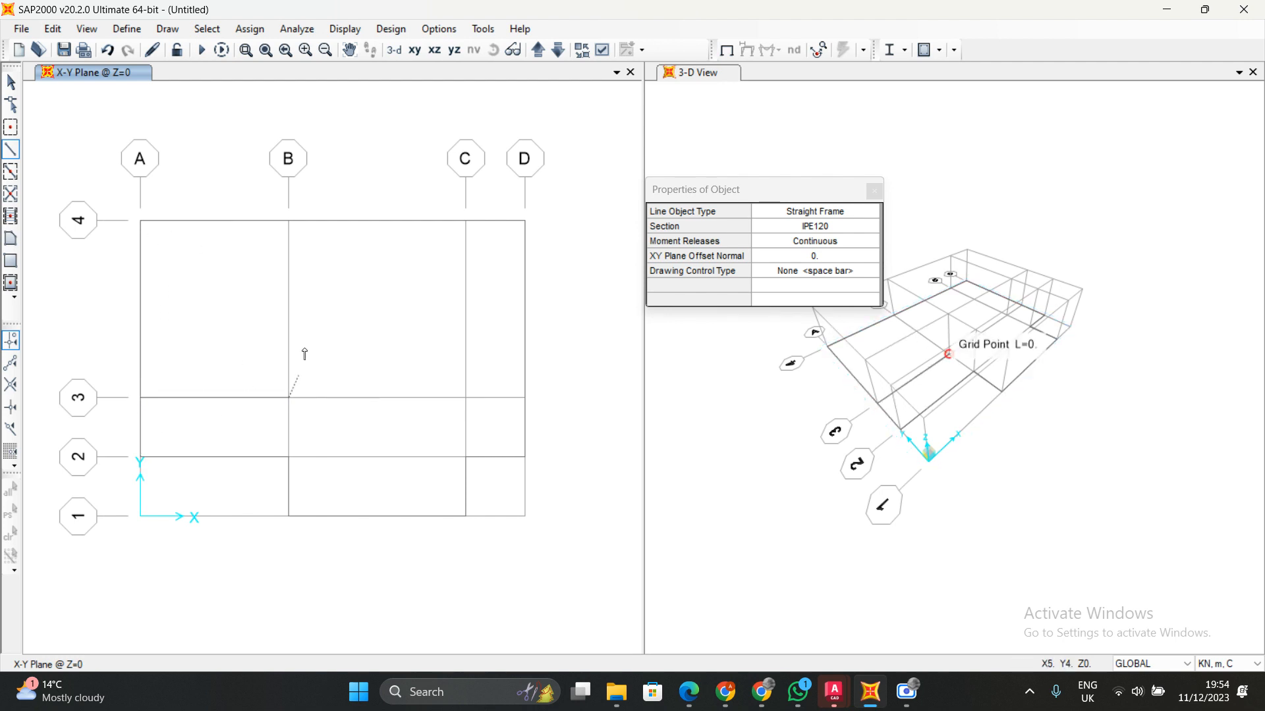
{"action": "double_click", "coordinate": [289, 220]}
{"action": "left_click", "coordinate": [289, 397]}
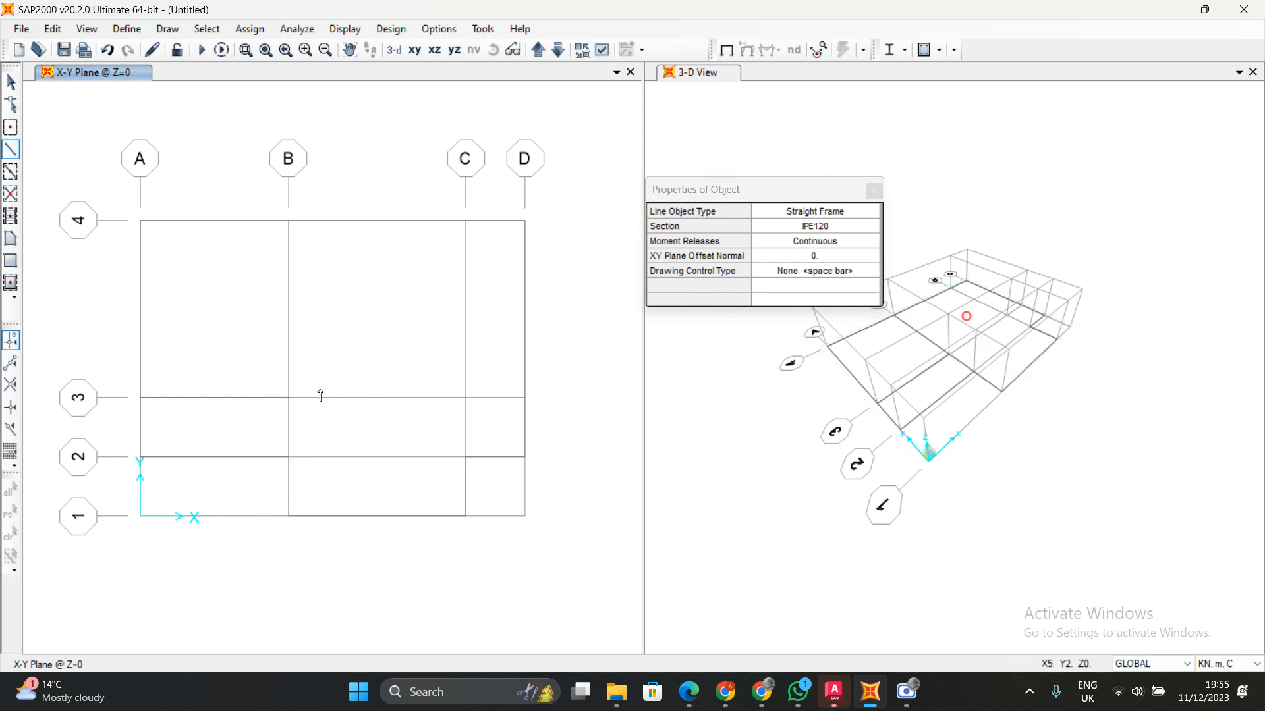
{"action": "left_click", "coordinate": [465, 398]}
{"action": "double_click", "coordinate": [464, 222]}
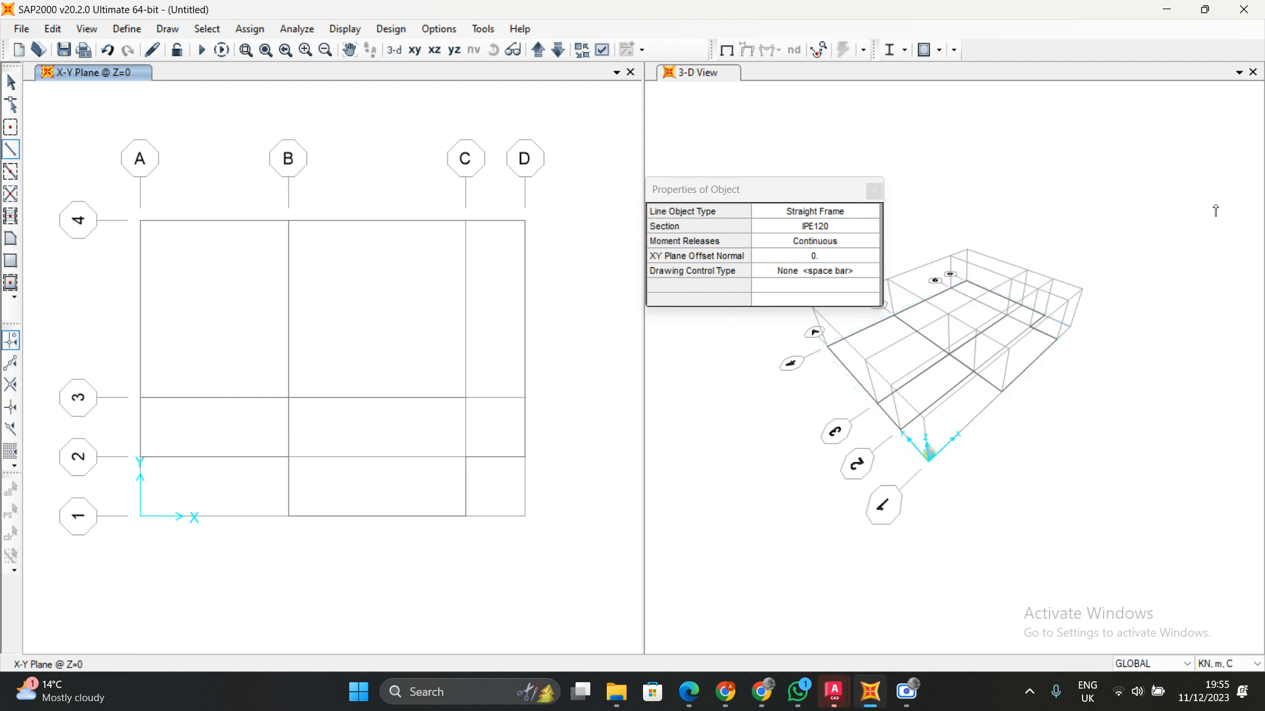
{"action": "left_click", "coordinate": [816, 176]}
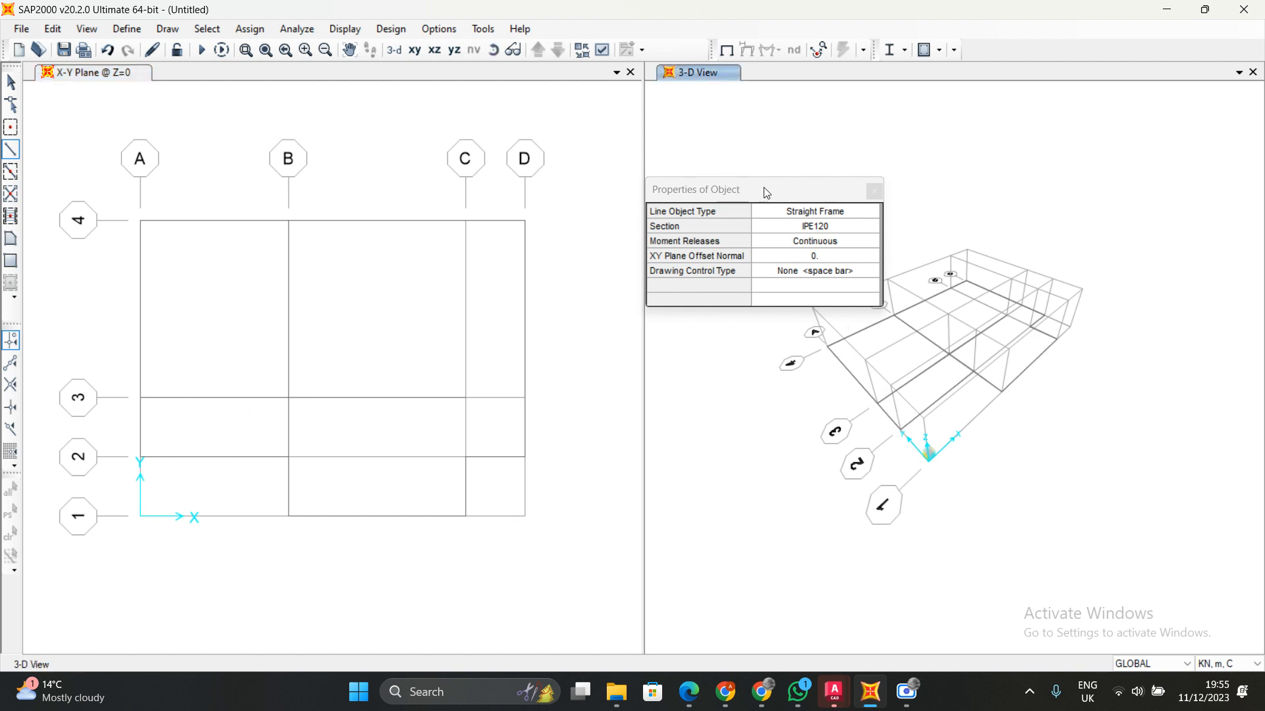
{"action": "left_click", "coordinate": [879, 194]}
{"action": "key", "text": "Escape"}
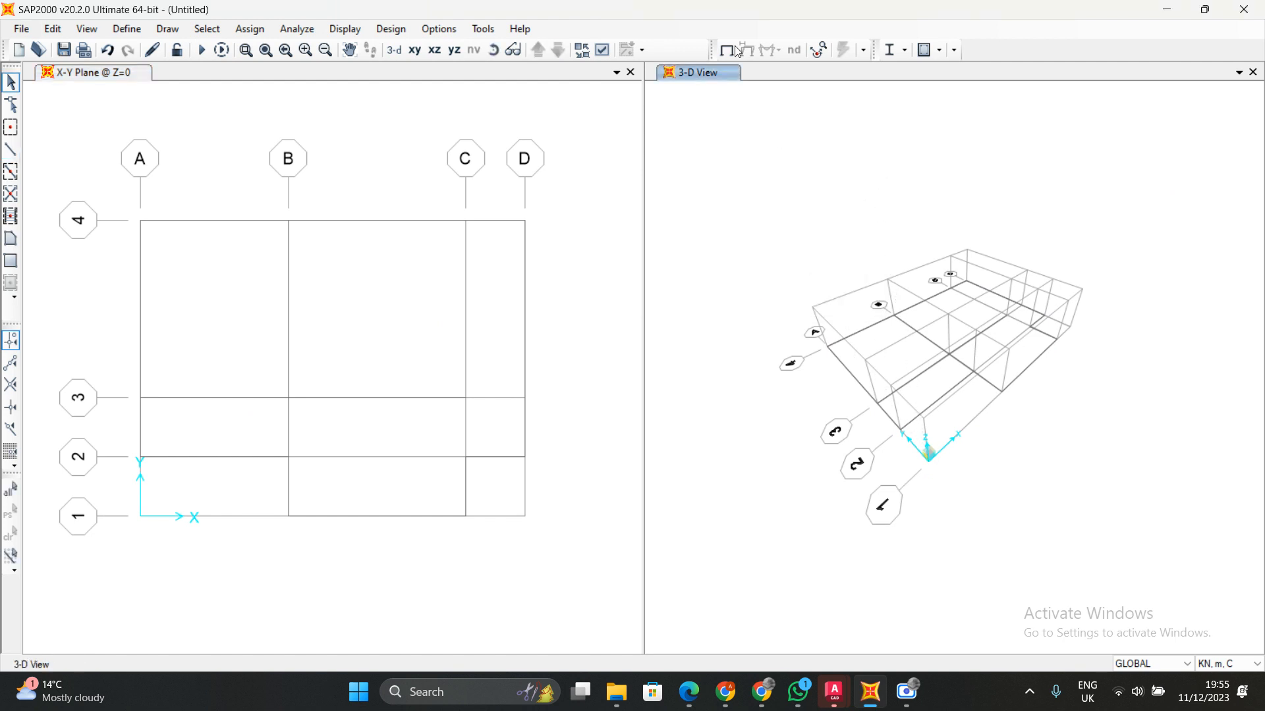
Color the 3-D view by Sections with the Extrude view type and orbit around the beam layout
{"action": "left_click", "coordinate": [602, 49]}
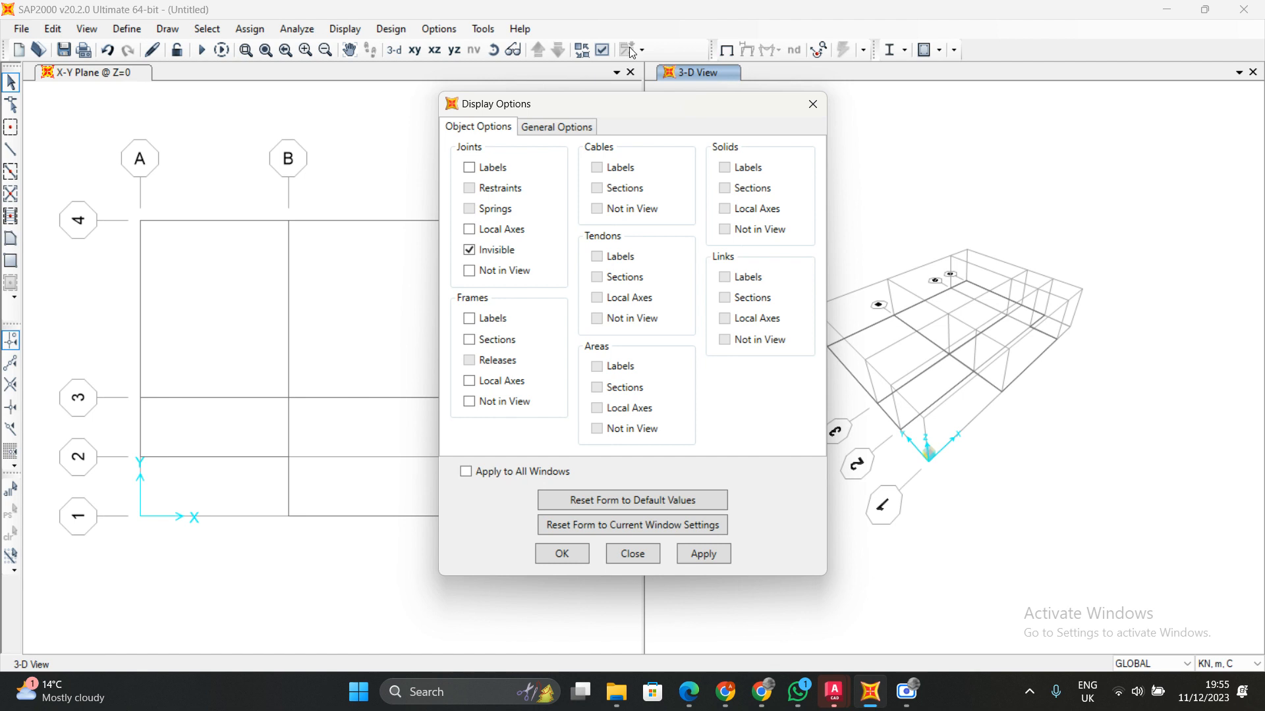
{"action": "left_click", "coordinate": [545, 127]}
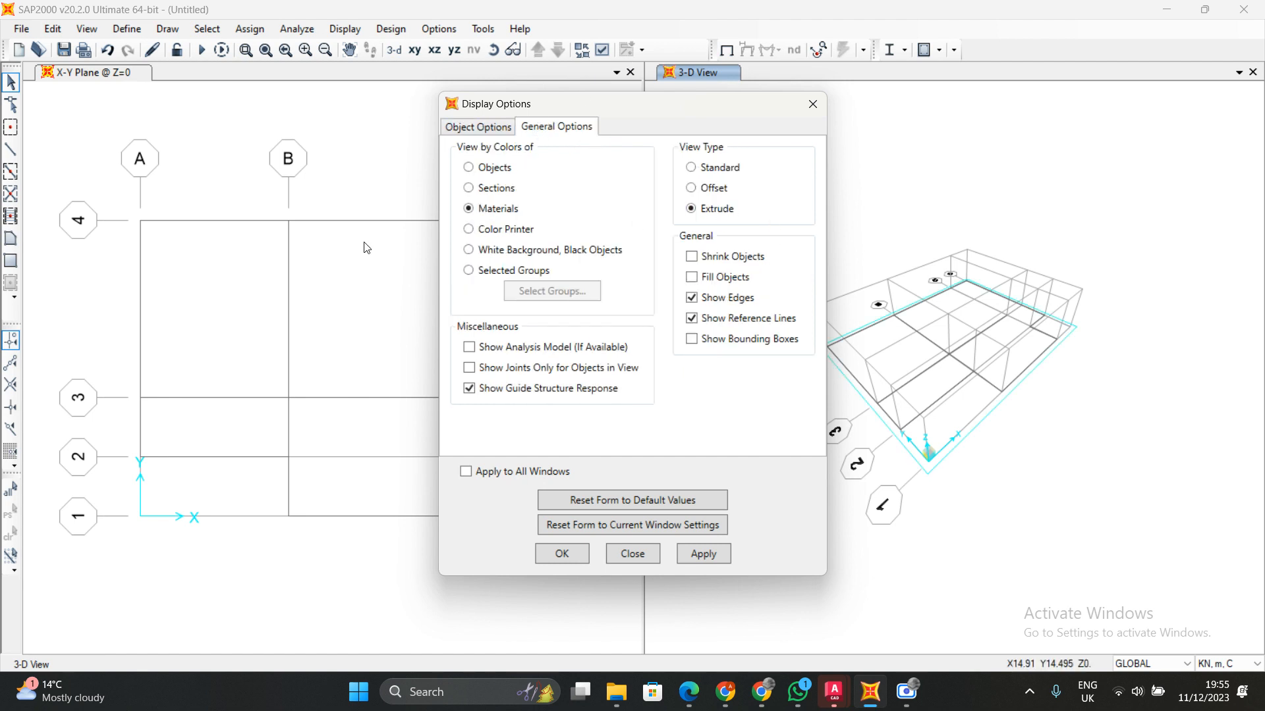
{"action": "left_click", "coordinate": [465, 188]}
{"action": "left_click", "coordinate": [721, 557]}
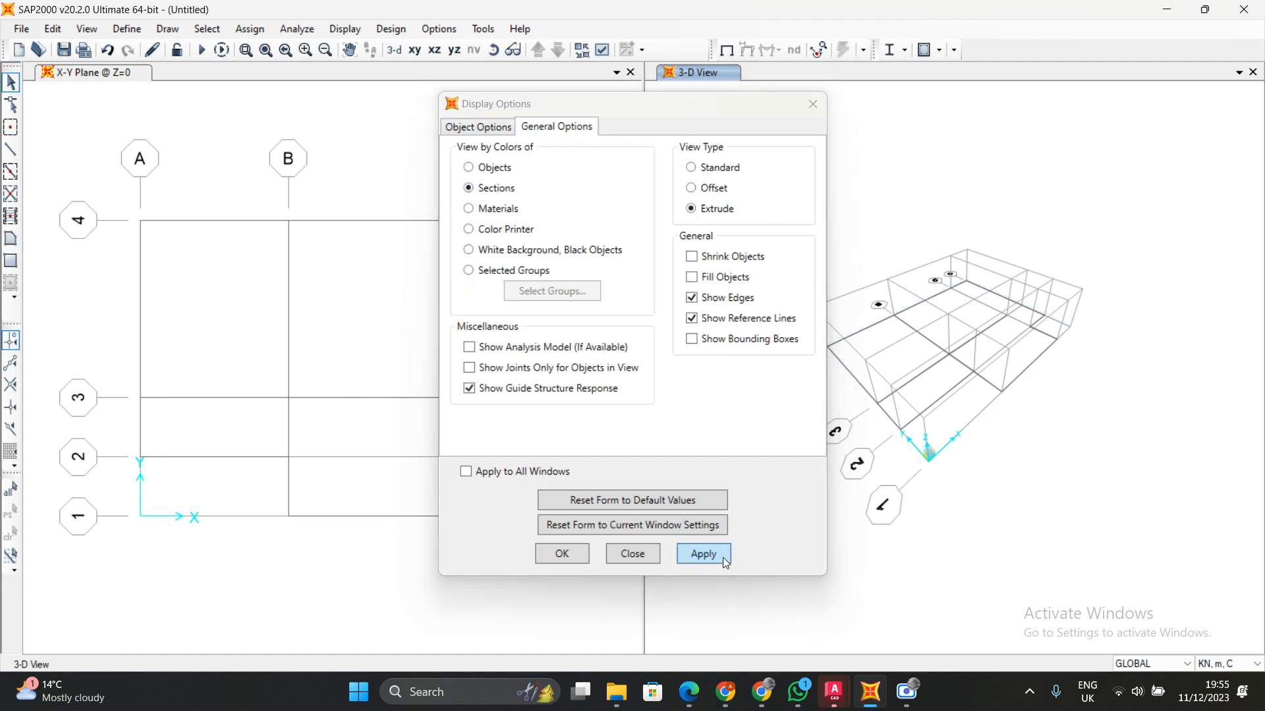
{"action": "left_click", "coordinate": [562, 554]}
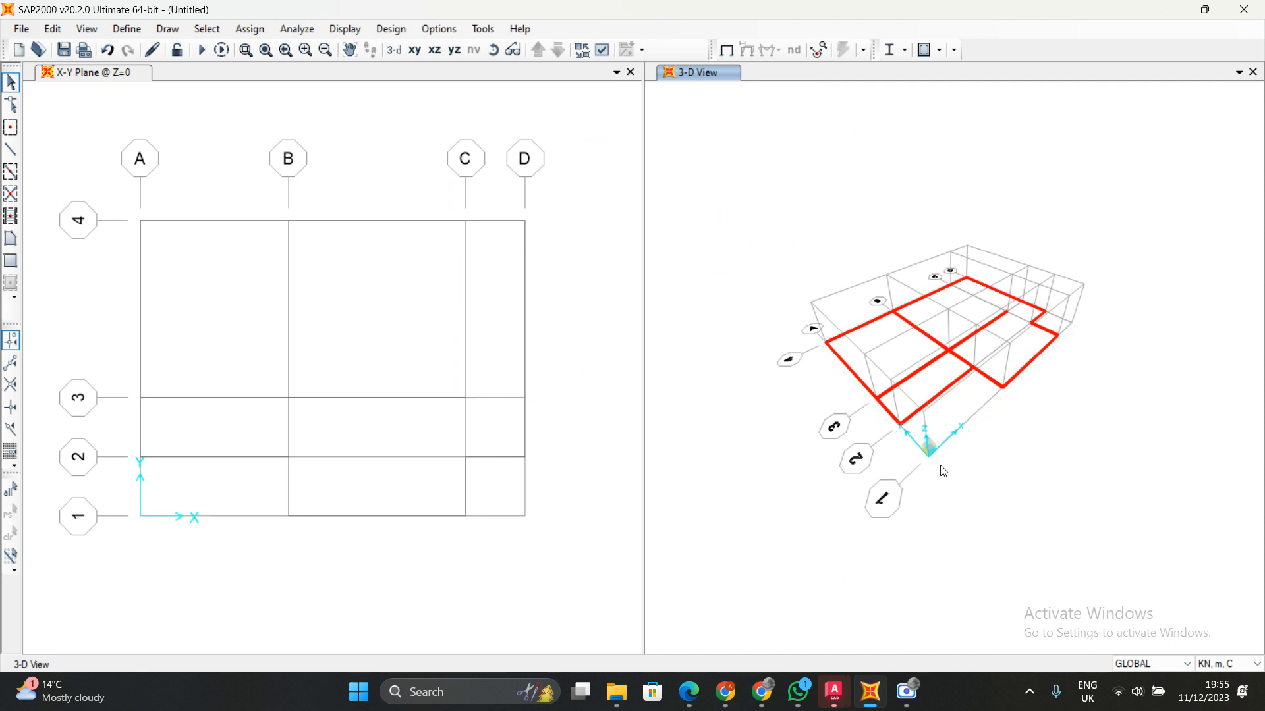
{"action": "middle_click_drag", "start_coordinate": [966, 484], "coordinate": [936, 437], "text": "shift"}
{"action": "middle_click_drag", "start_coordinate": [1038, 498], "coordinate": [979, 464], "text": "shift"}
{"action": "mouse_move", "coordinate": [1014, 309]}
{"action": "middle_mouse_down", "text": "shift"}
{"action": "mouse_move", "coordinate": [1014, 367]}
{"action": "mouse_move", "coordinate": [1029, 367]}
{"action": "mouse_move", "coordinate": [967, 272]}
{"action": "mouse_move", "coordinate": [919, 269]}
{"action": "mouse_move", "coordinate": [917, 343]}
{"action": "mouse_move", "coordinate": [963, 335]}
{"action": "middle_mouse_up", "text": "shift"}
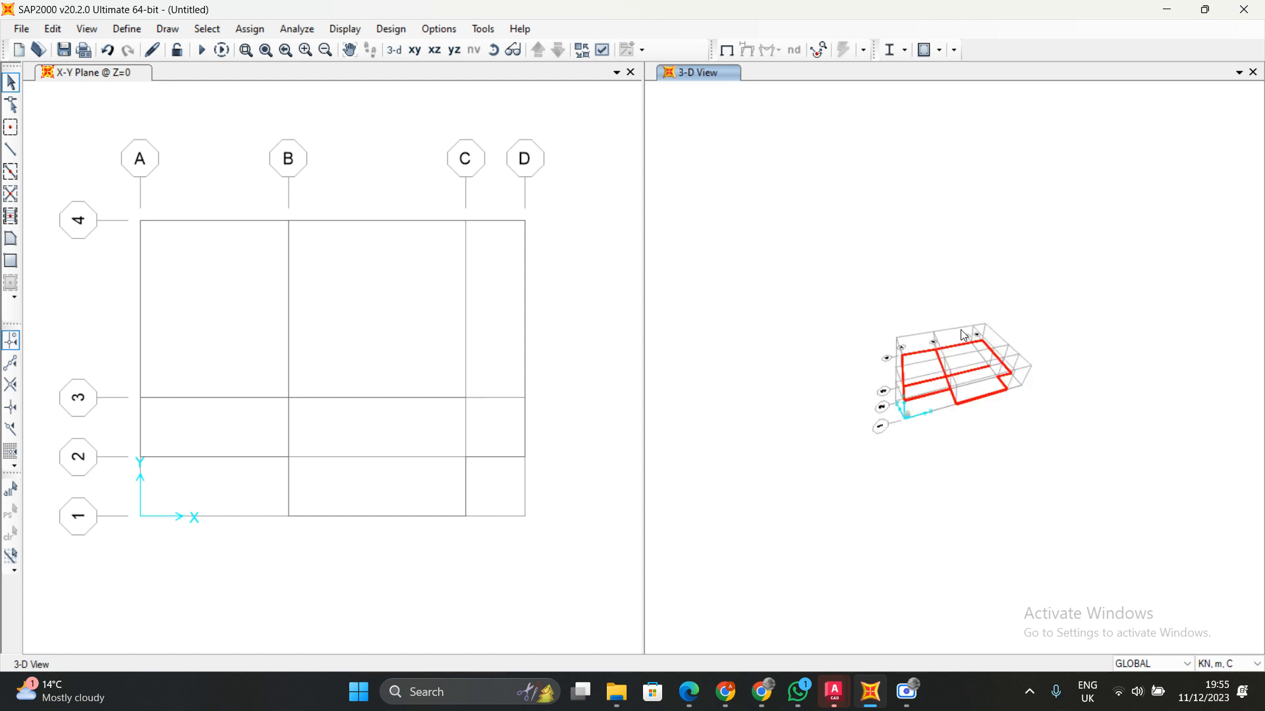
Apply Sections coloring with the Extrude view type to the X-Y plan at Z=0 after viewing the Z=3 level
{"action": "left_click", "coordinate": [212, 172]}
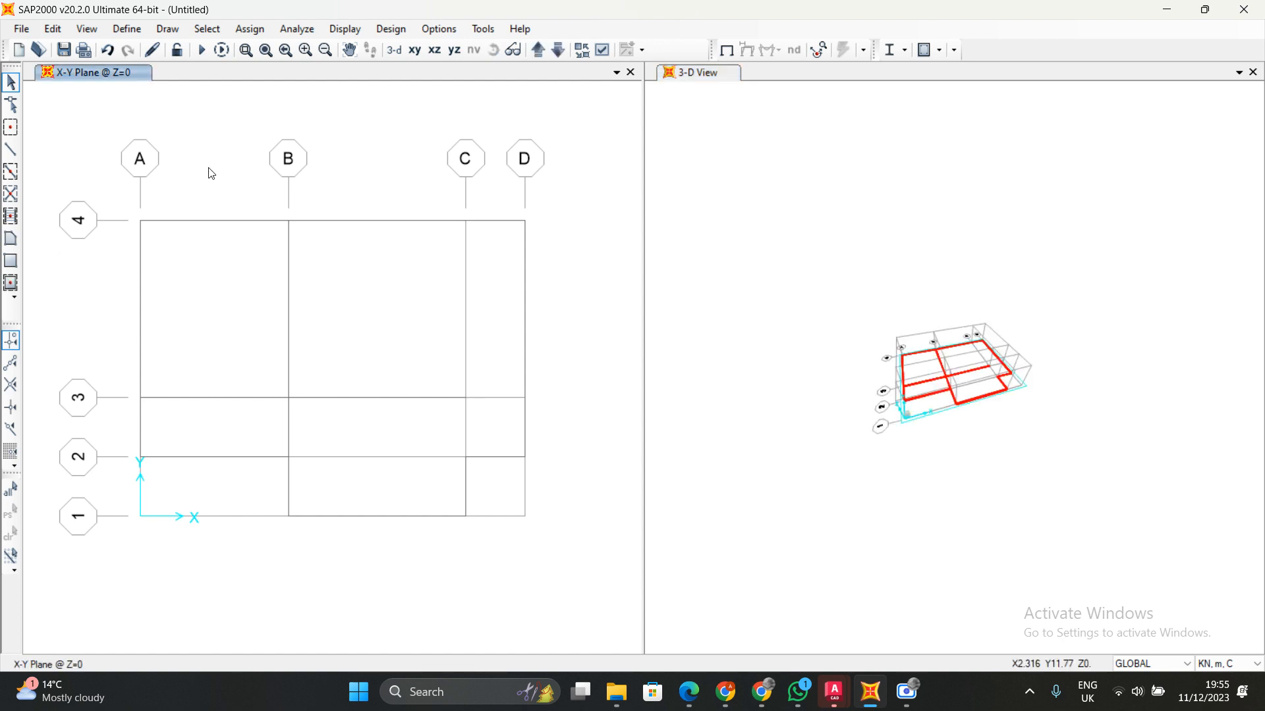
{"action": "left_click", "coordinate": [539, 55]}
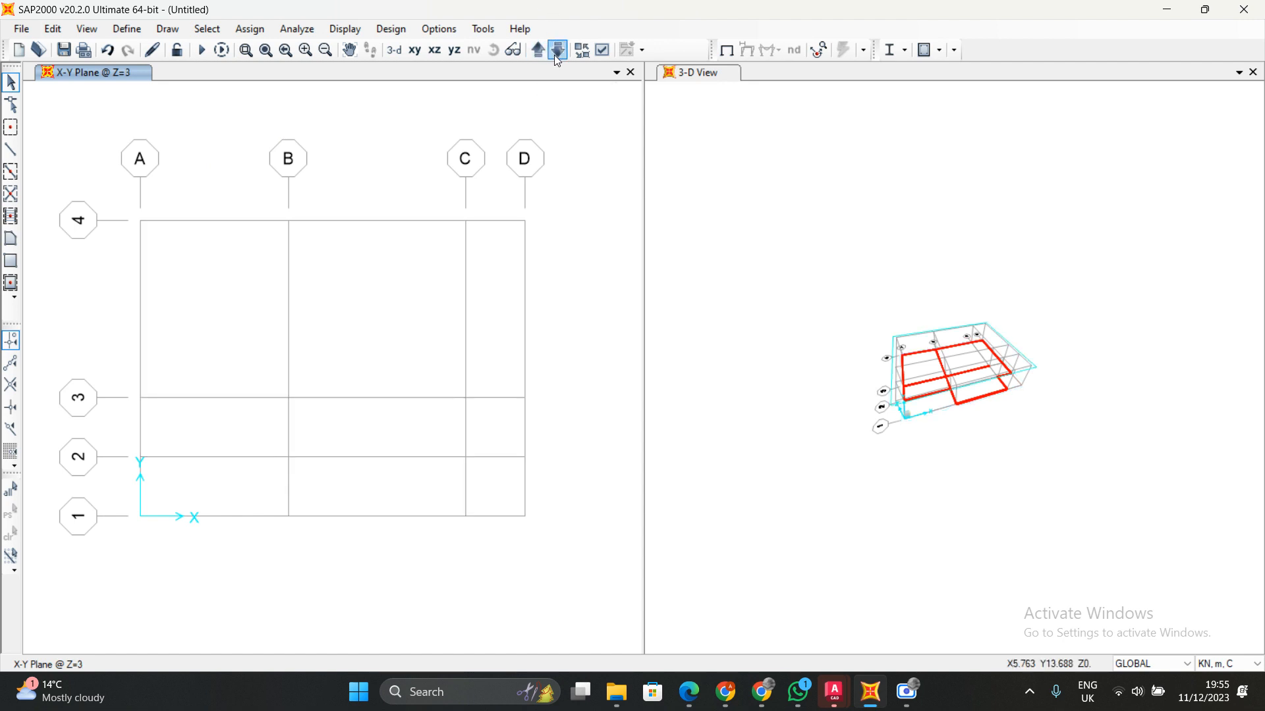
{"action": "left_click", "coordinate": [555, 55]}
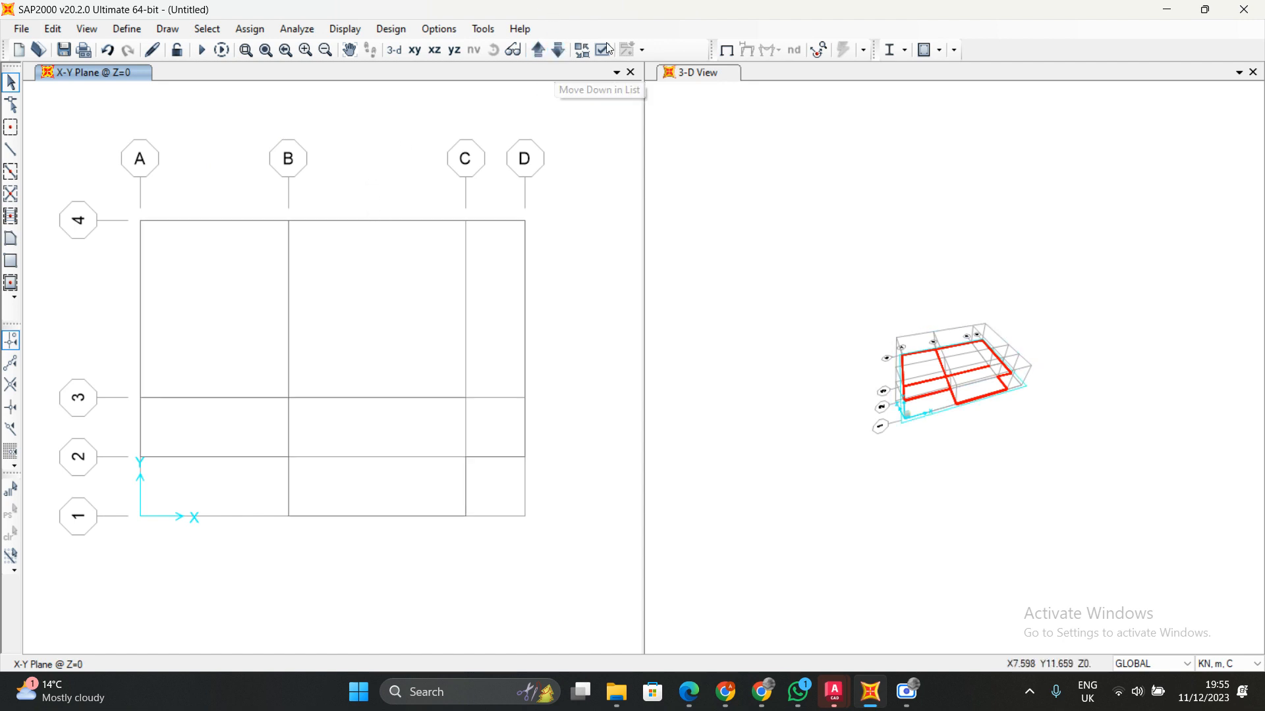
{"action": "left_click", "coordinate": [555, 50]}
{"action": "left_click", "coordinate": [555, 53]}
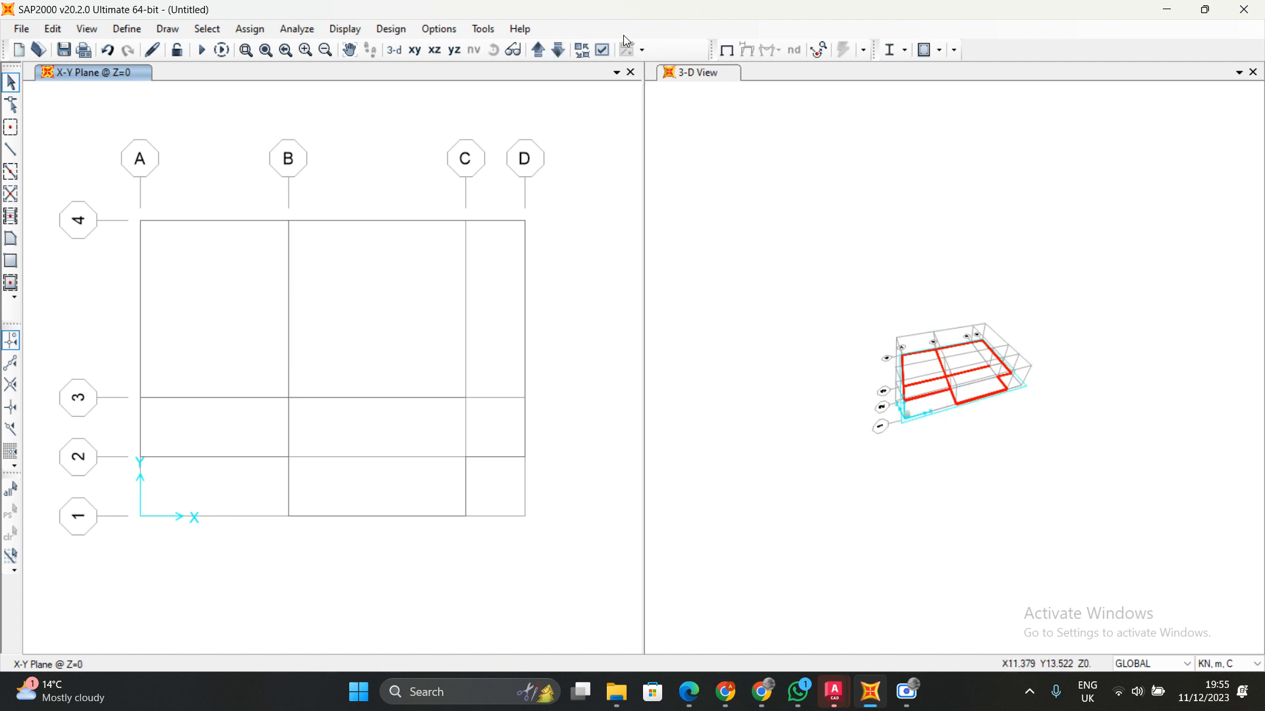
{"action": "left_click", "coordinate": [602, 50]}
{"action": "left_click", "coordinate": [573, 126]}
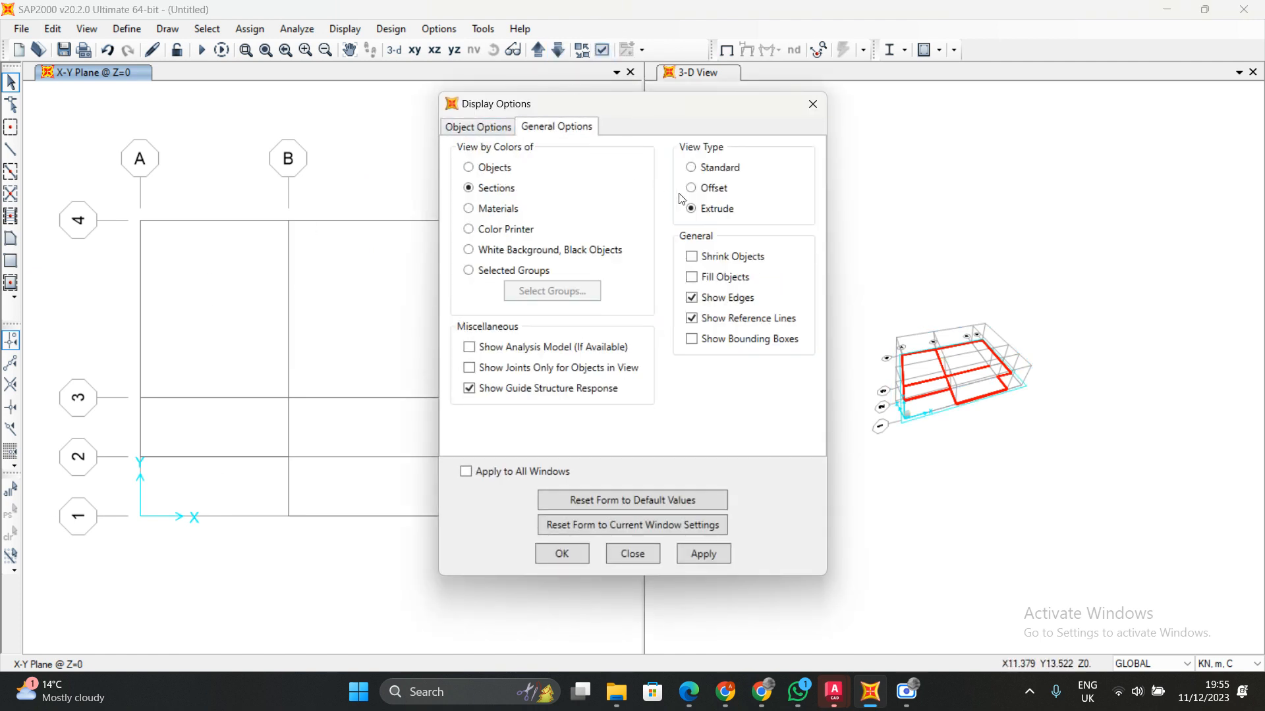
{"action": "left_click", "coordinate": [703, 554]}
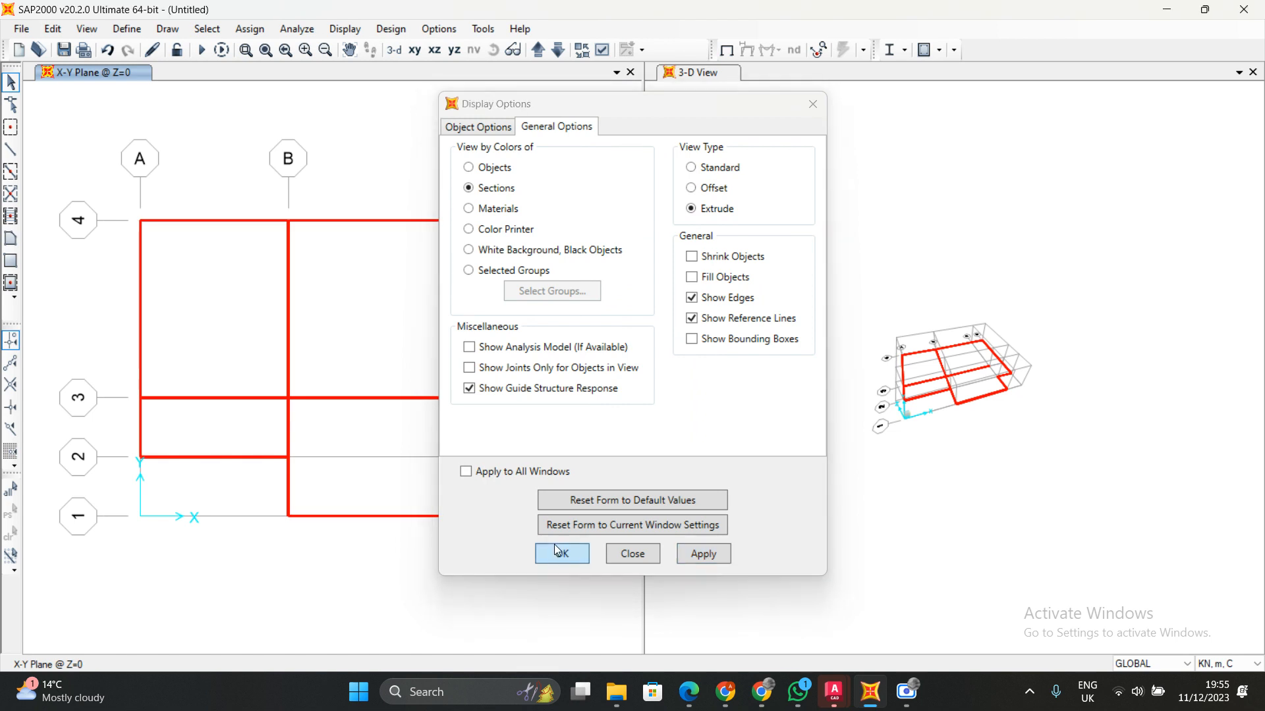
Draw IPE120 beams along grid line 3 from C to D and along grid line 2 from B to C
{"action": "left_click", "coordinate": [559, 552]}
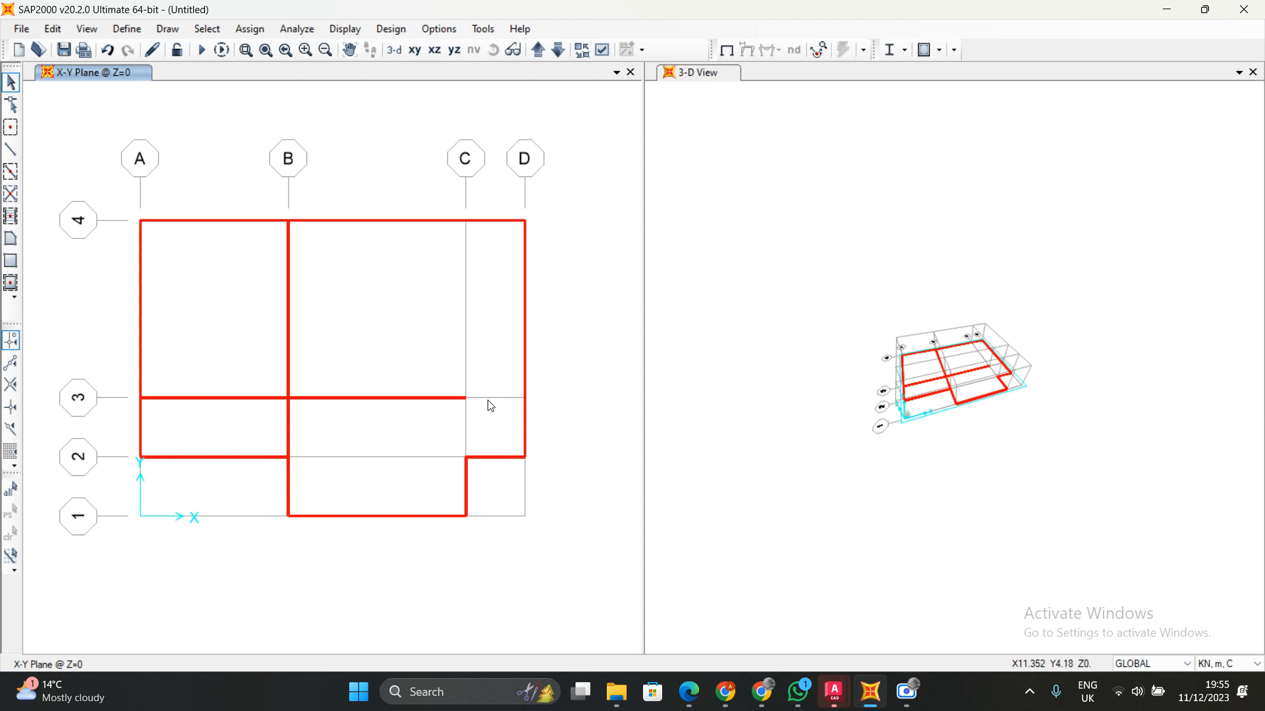
{"action": "left_click", "coordinate": [10, 149]}
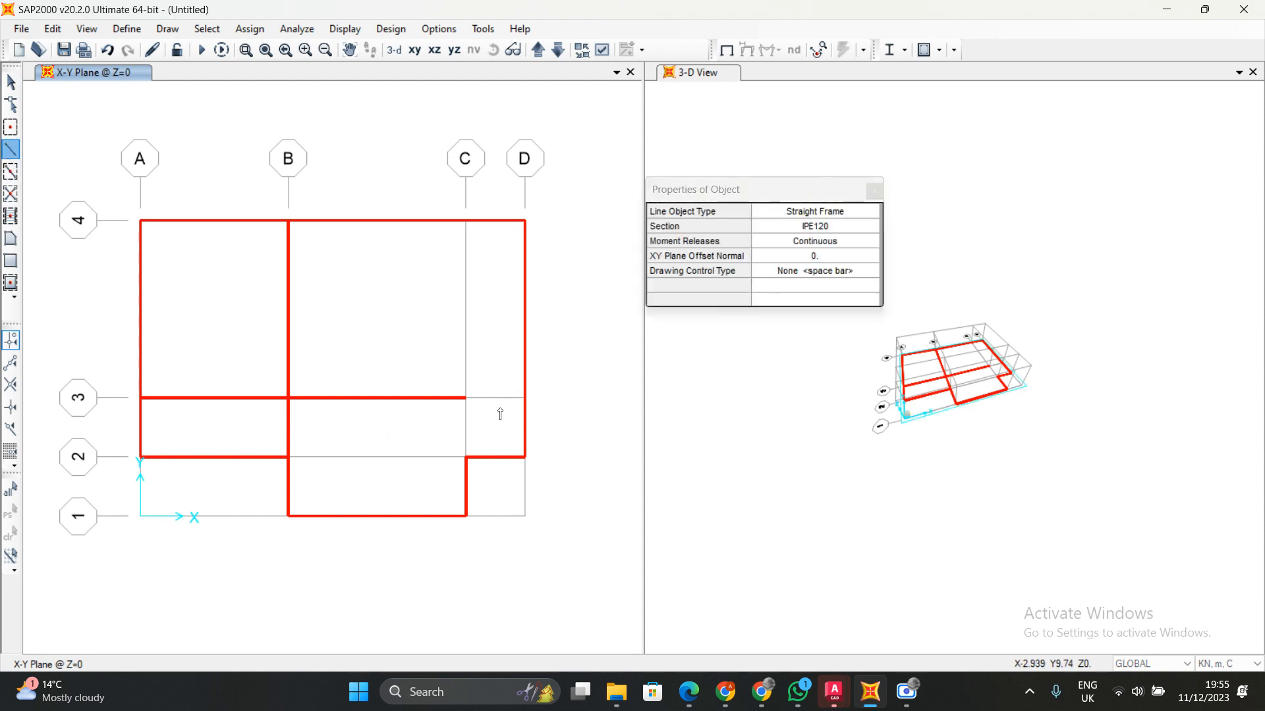
{"action": "left_click", "coordinate": [469, 398]}
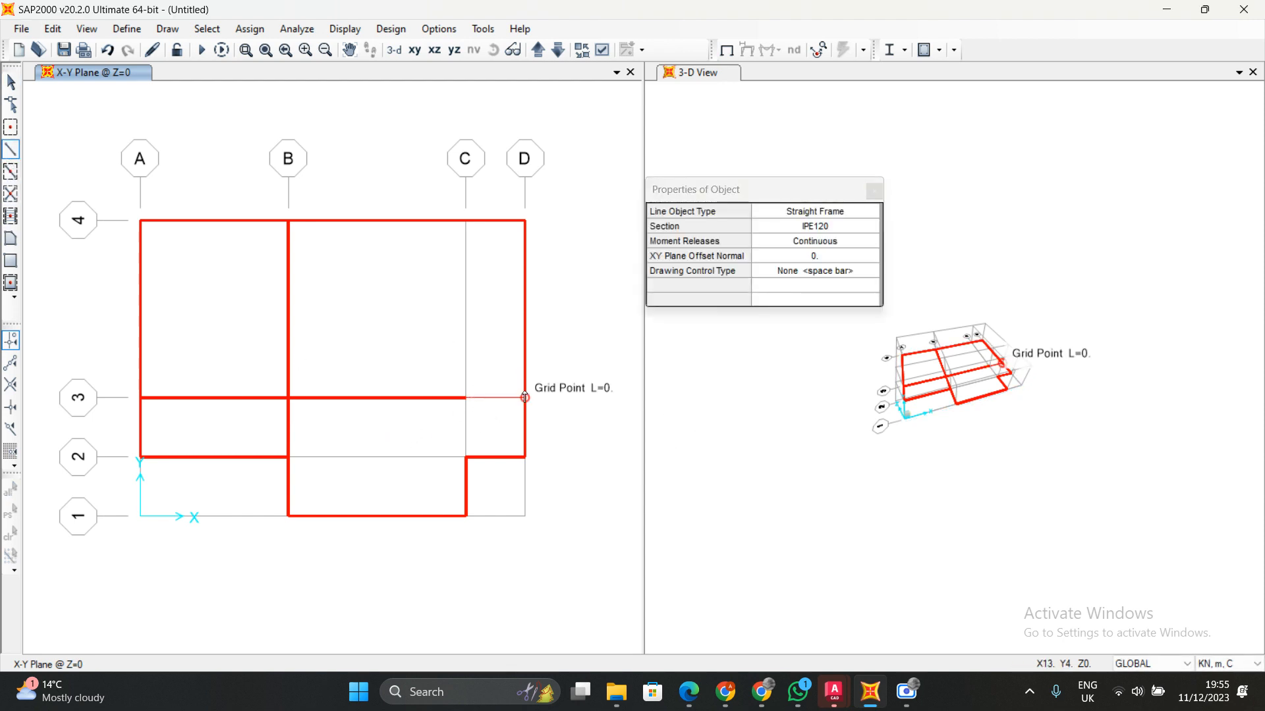
{"action": "right_click", "coordinate": [556, 368]}
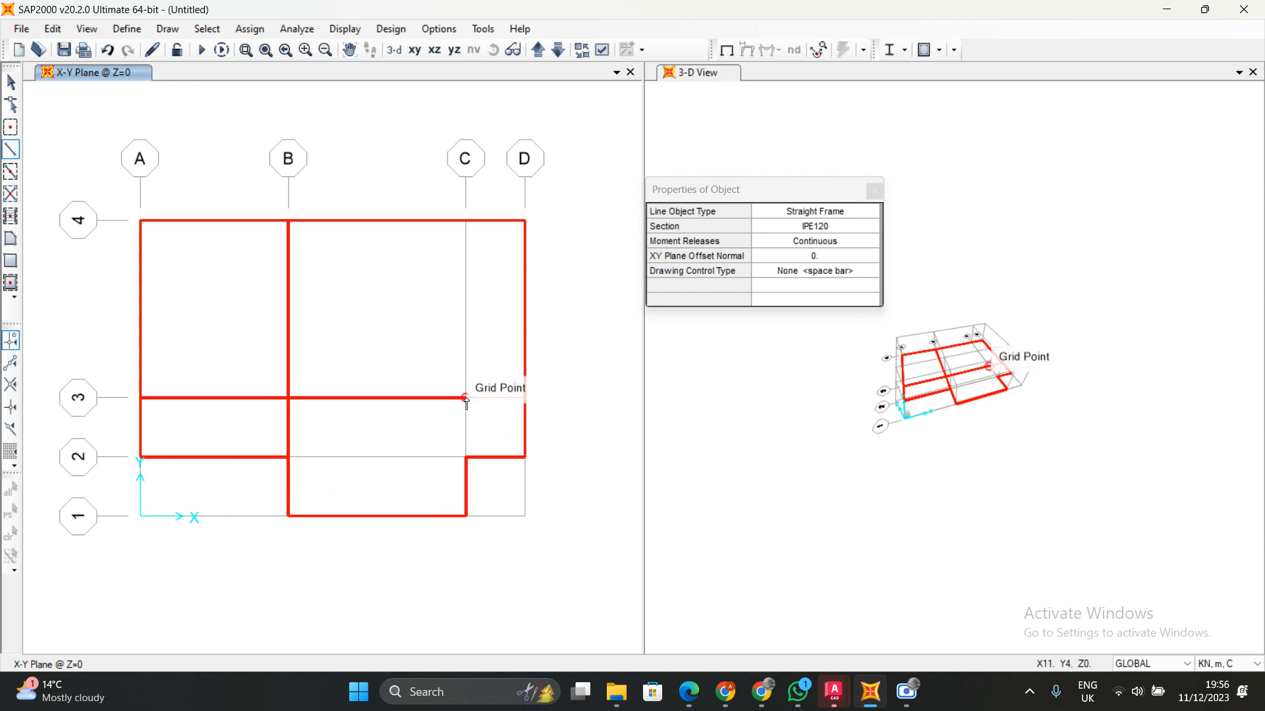
{"action": "left_click", "coordinate": [289, 456]}
{"action": "left_click", "coordinate": [465, 457]}
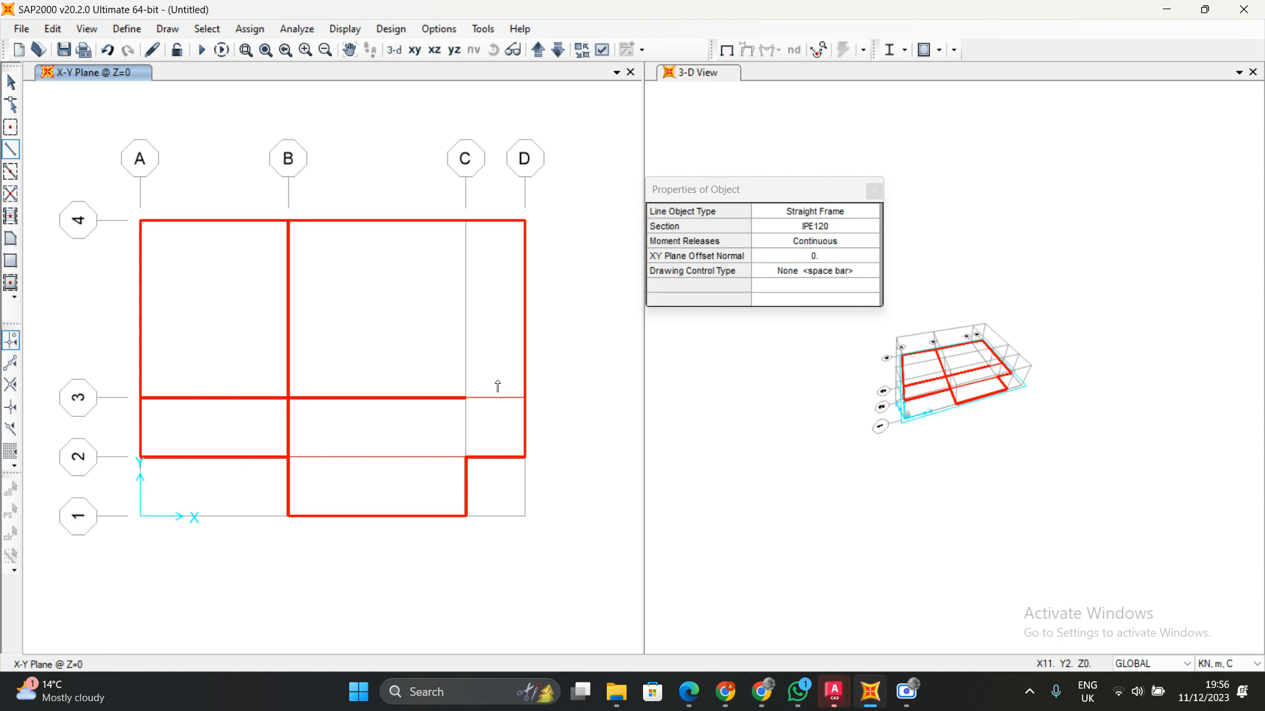
{"action": "left_click", "coordinate": [464, 399]}
{"action": "left_click", "coordinate": [465, 457]}
{"action": "key", "text": "Escape"}
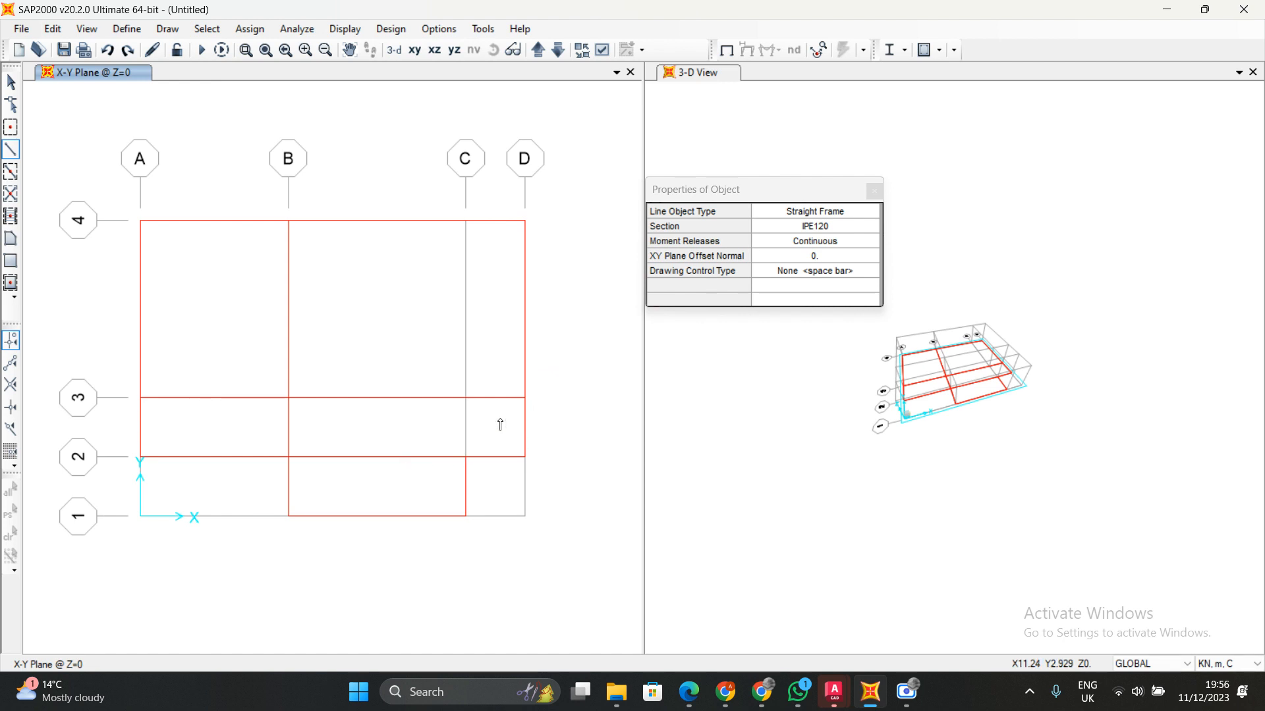
{"action": "left_click", "coordinate": [873, 192]}
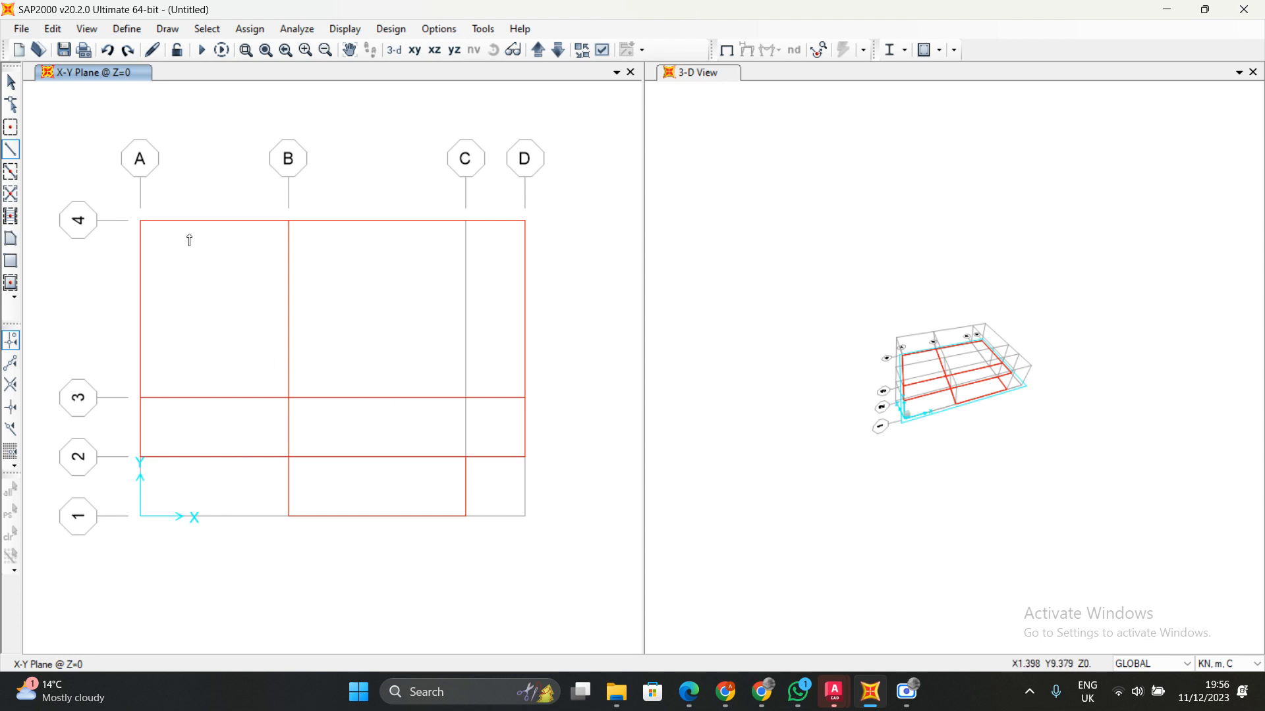
{"action": "key", "text": "Escape"}
Select the whole beam layout at Z=0 and move it by Delta X 0, Delta Y 0 and Delta Z 3 m
{"action": "mouse_move", "coordinate": [126, 193]}
{"action": "left_mouse_down"}
{"action": "mouse_move", "coordinate": [404, 417]}
{"action": "mouse_move", "coordinate": [542, 610]}
{"action": "left_mouse_up"}
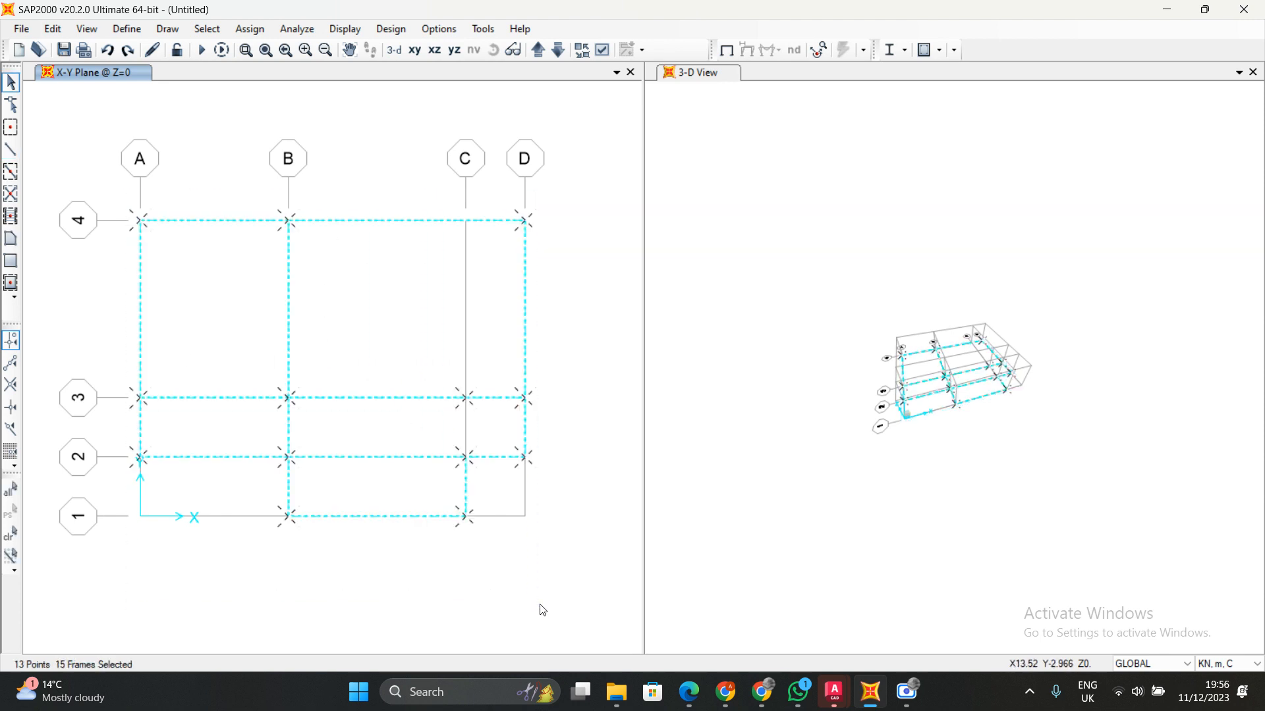
{"action": "left_click", "coordinate": [53, 28]}
{"action": "left_click", "coordinate": [124, 276]}
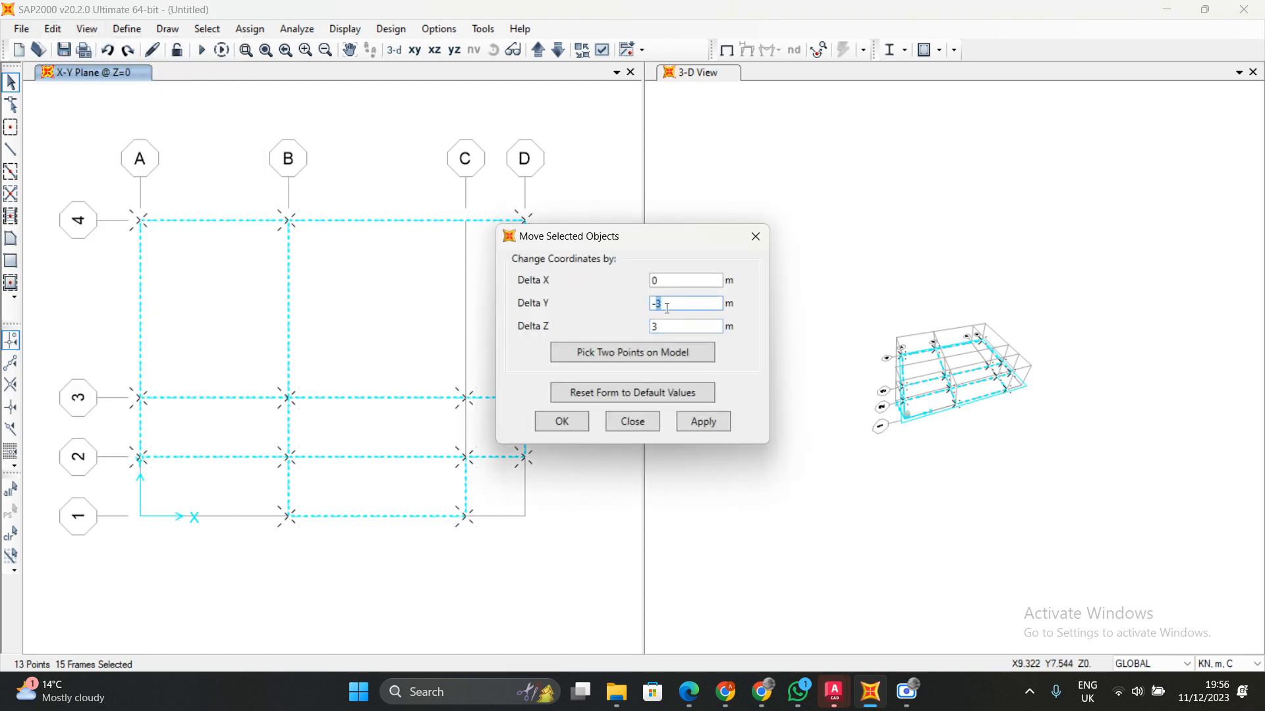
{"action": "key", "text": "BackSpace"}
{"action": "left_click", "coordinate": [693, 422]}
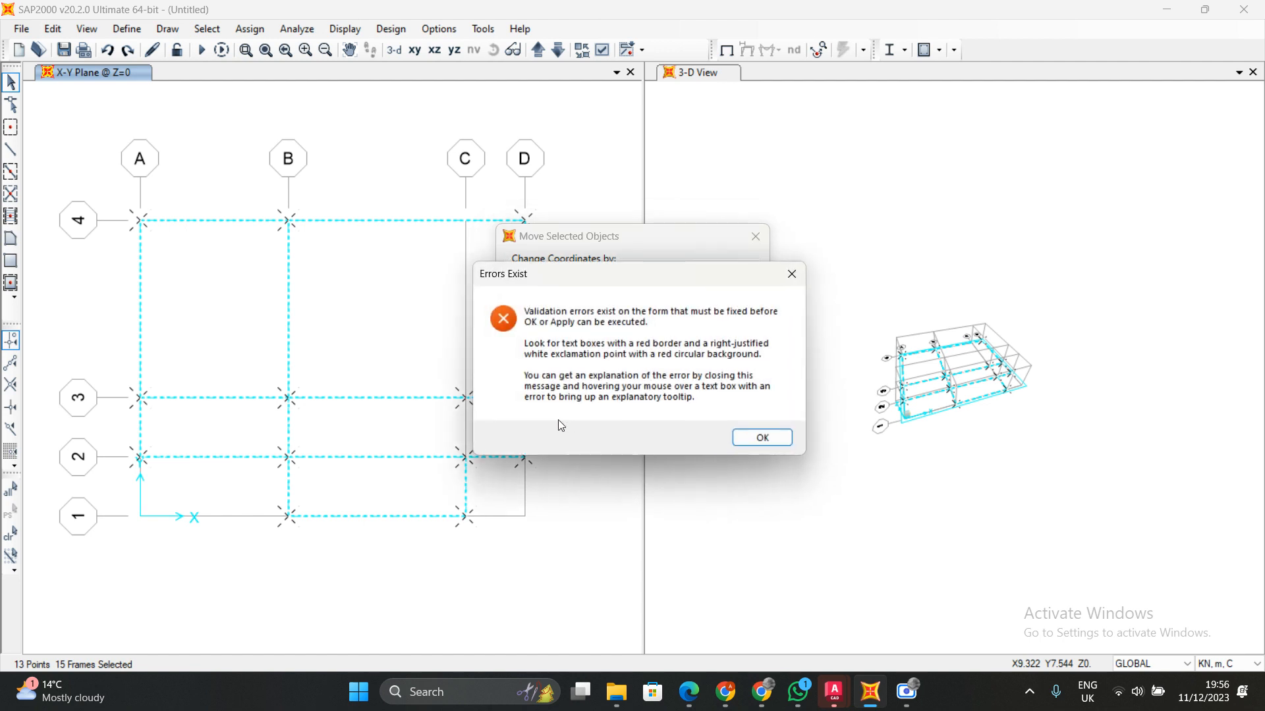
{"action": "left_click", "coordinate": [757, 432]}
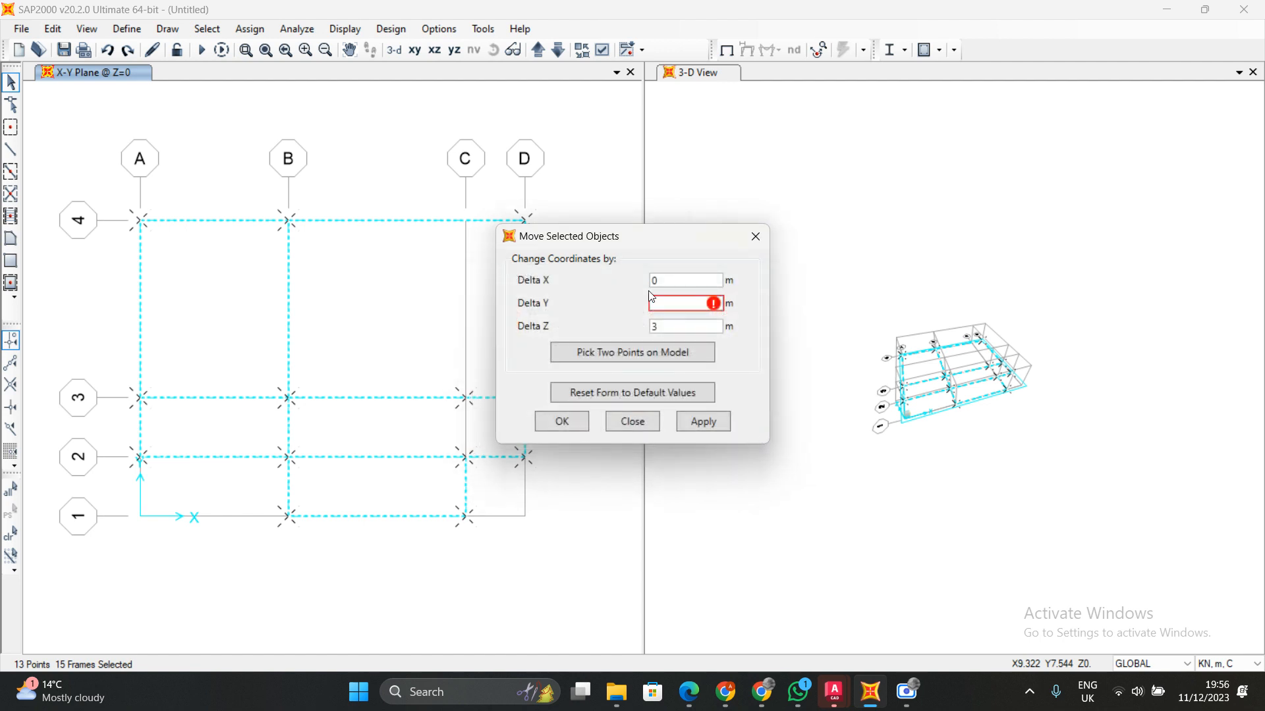
{"action": "type", "text": "0"}
{"action": "left_click", "coordinate": [718, 424]}
{"action": "left_click", "coordinate": [539, 428]}
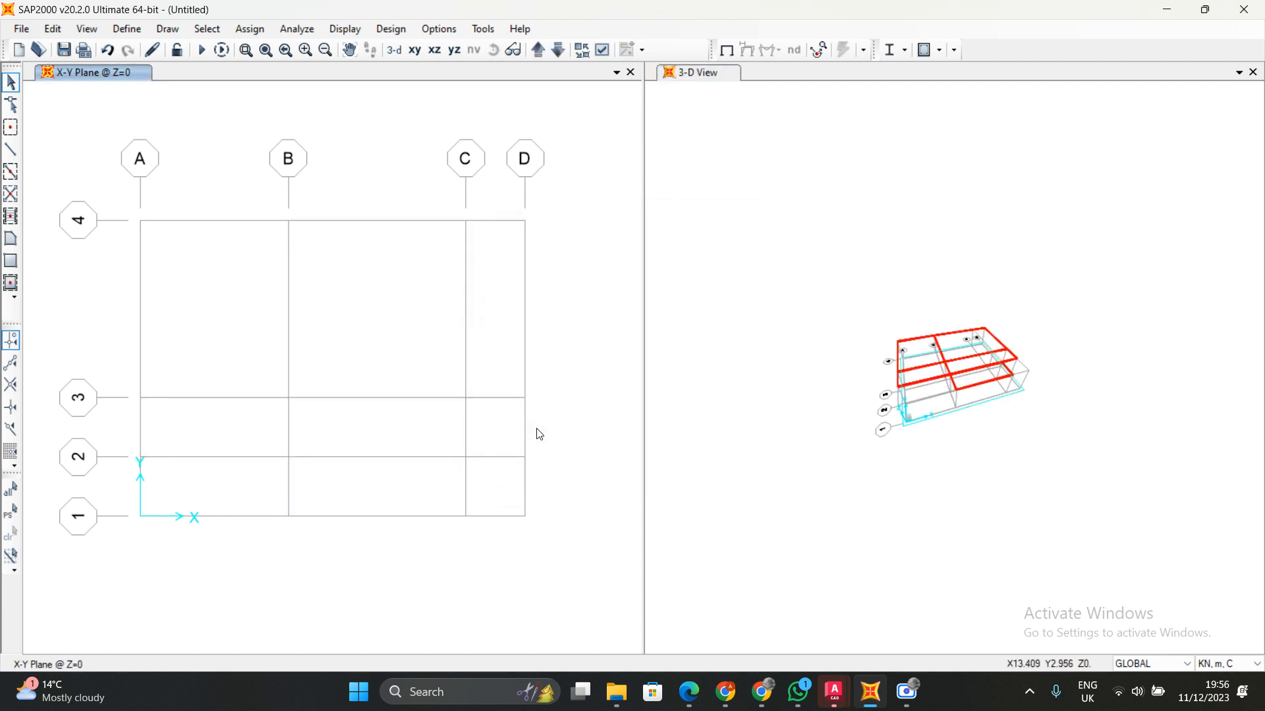
Bring up the Z=3 plan level, widen its window and change it to a 3-D view
{"action": "left_click", "coordinate": [538, 49]}
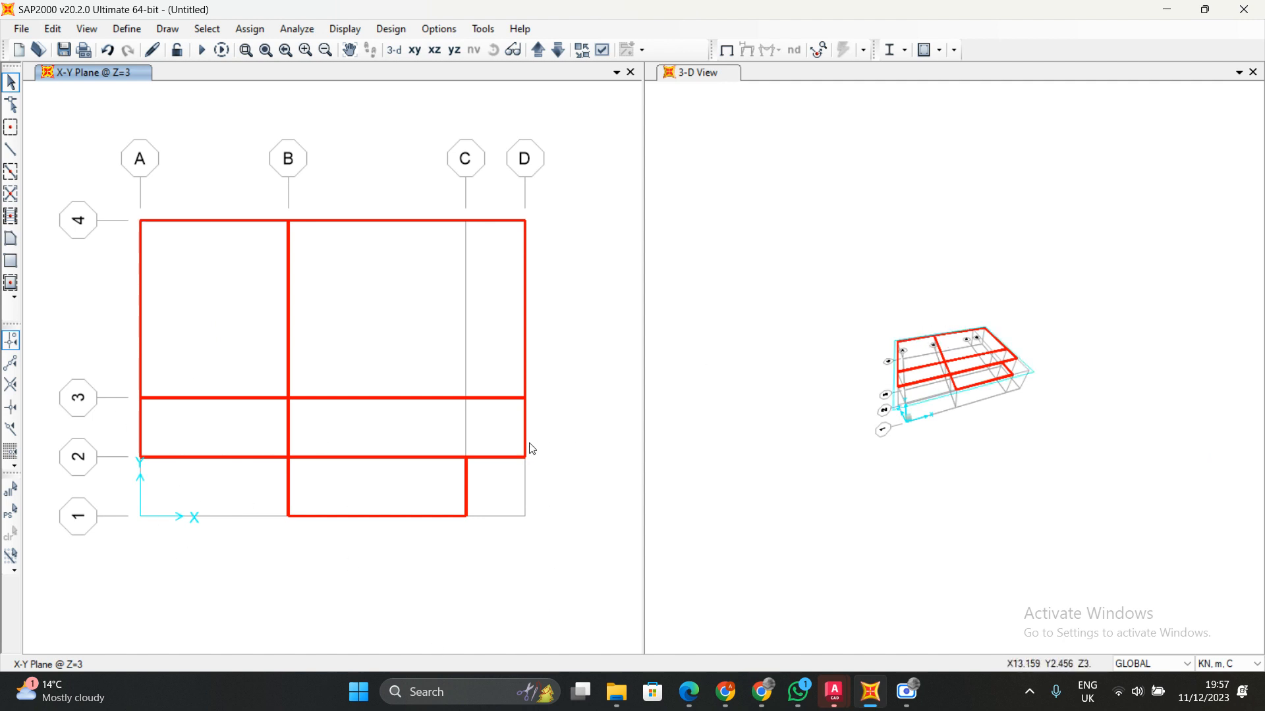
{"action": "left_click", "coordinate": [10, 149]}
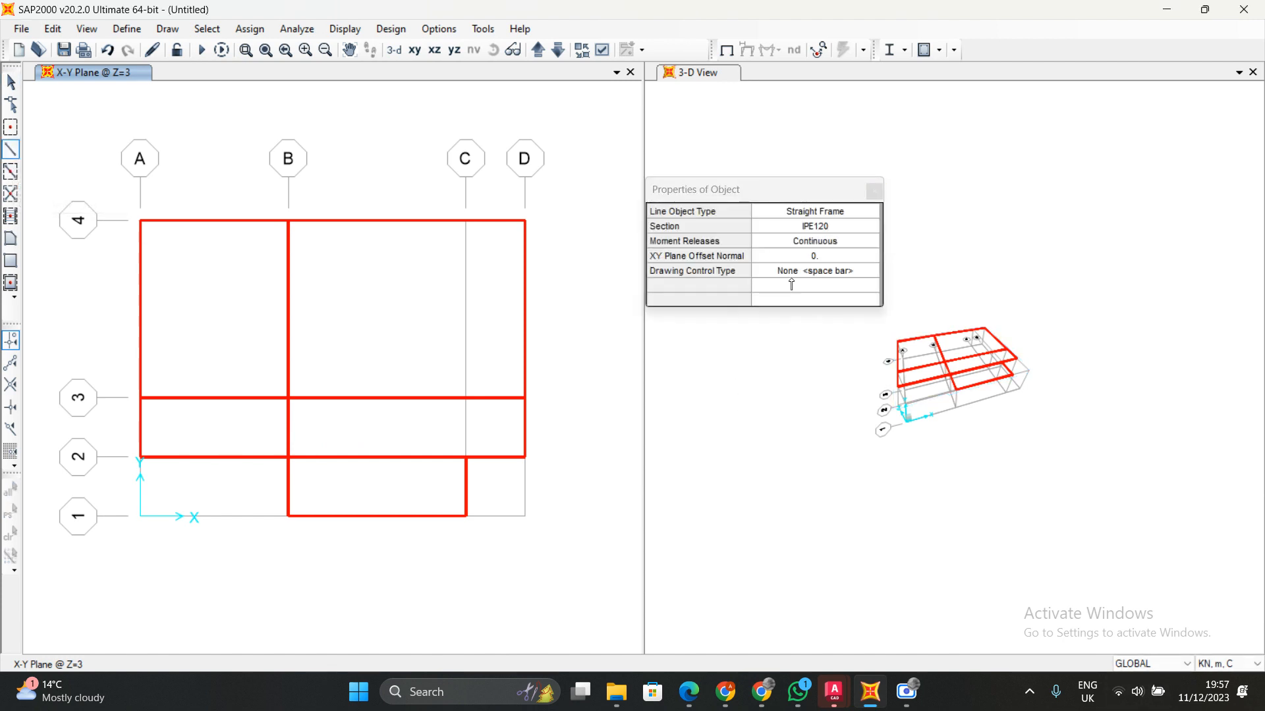
{"action": "left_click_drag", "start_coordinate": [837, 195], "coordinate": [446, 192]}
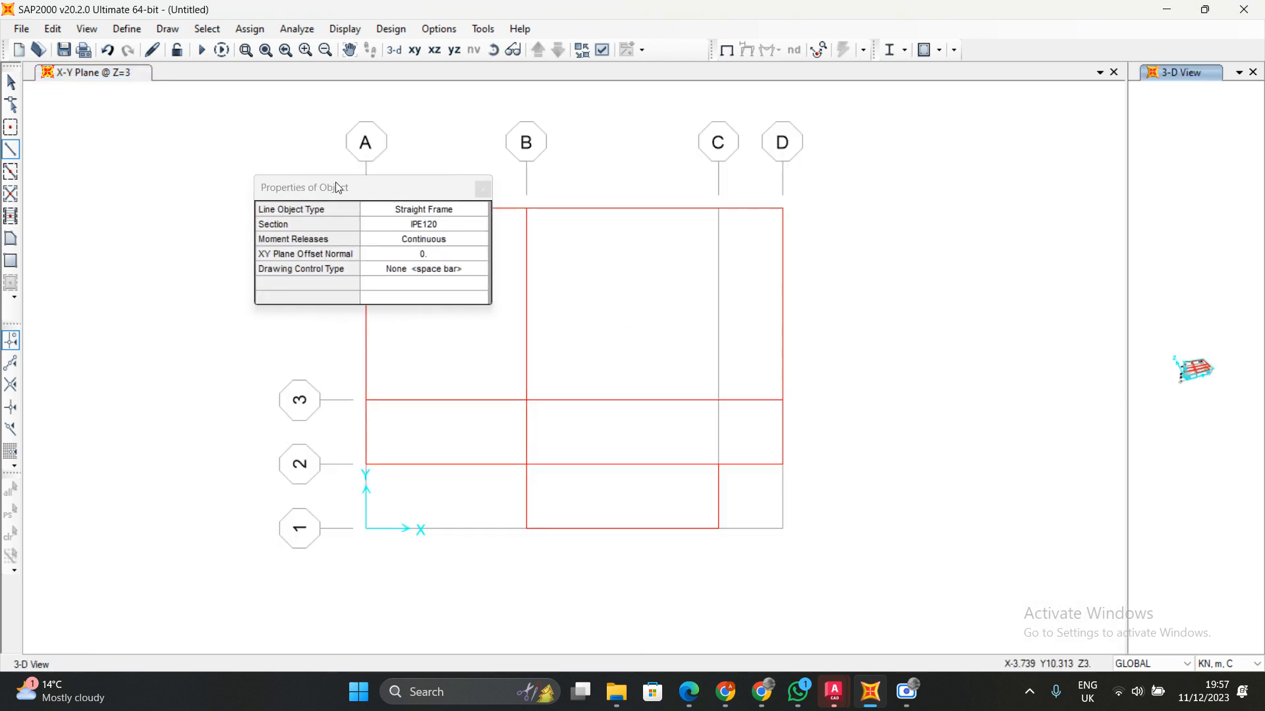
{"action": "left_click_drag", "start_coordinate": [338, 188], "coordinate": [303, 183]}
{"action": "left_click", "coordinate": [660, 120]}
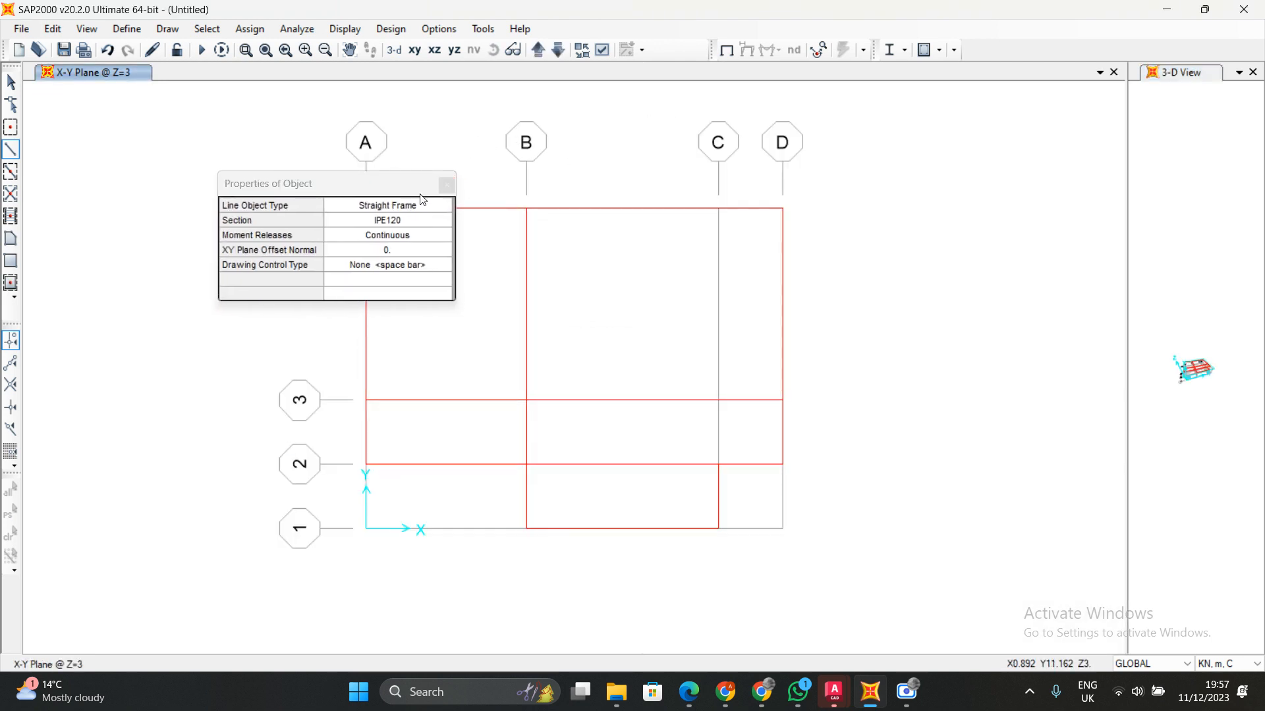
{"action": "left_click", "coordinate": [445, 187]}
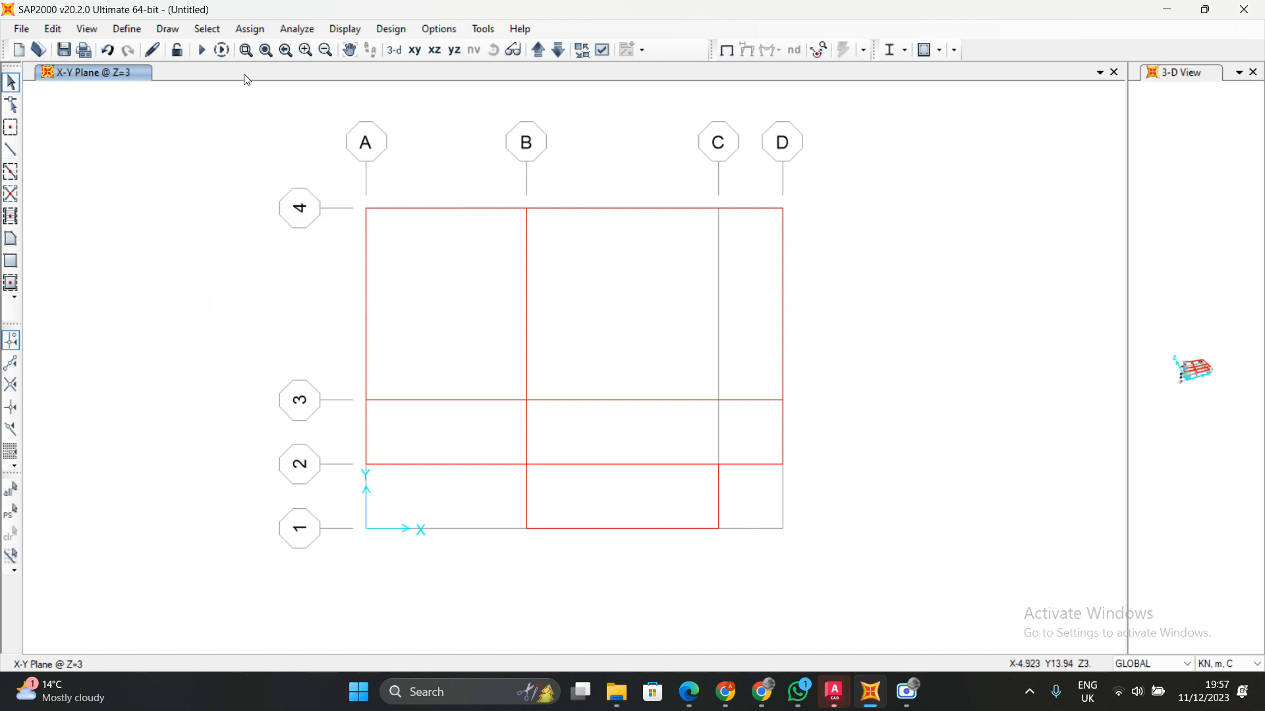
{"action": "left_click", "coordinate": [394, 50]}
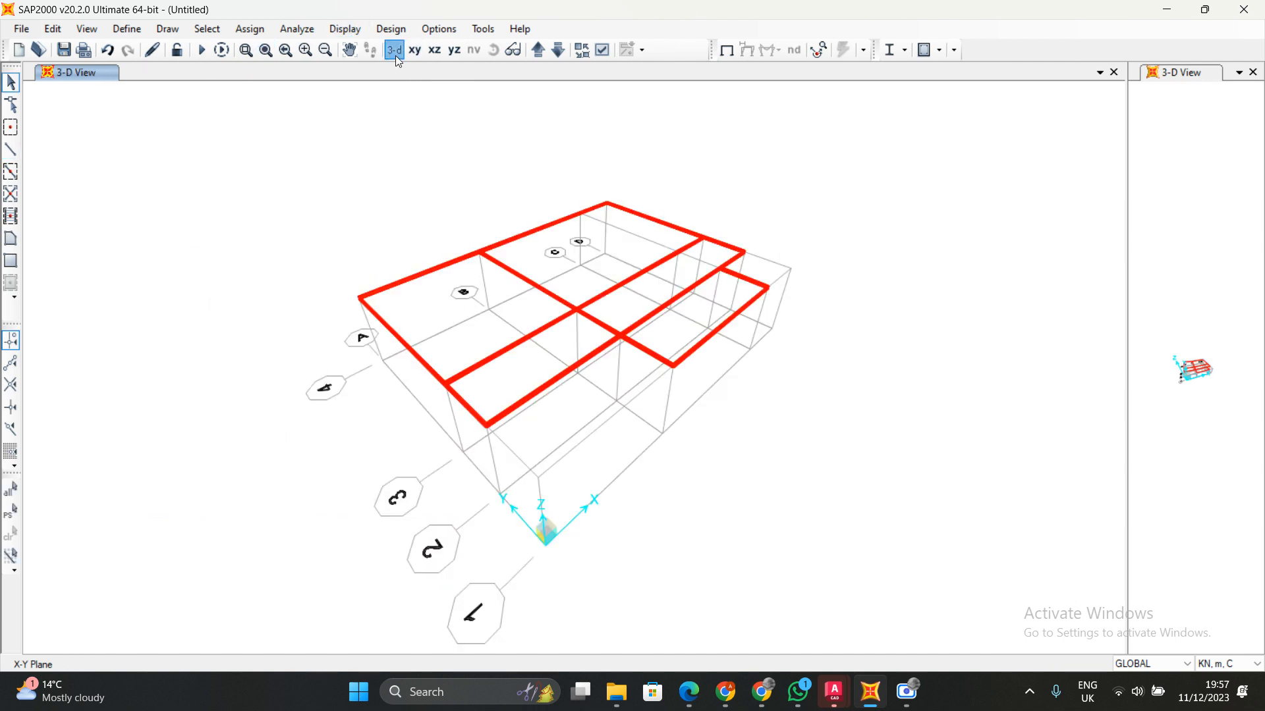
Set the straight frame section to H400x237 and draw a column at grid intersection A4
{"action": "left_click", "coordinate": [11, 150]}
{"action": "left_click_drag", "start_coordinate": [390, 181], "coordinate": [266, 181]}
{"action": "left_click", "coordinate": [294, 222]}
{"action": "left_click", "coordinate": [295, 224]}
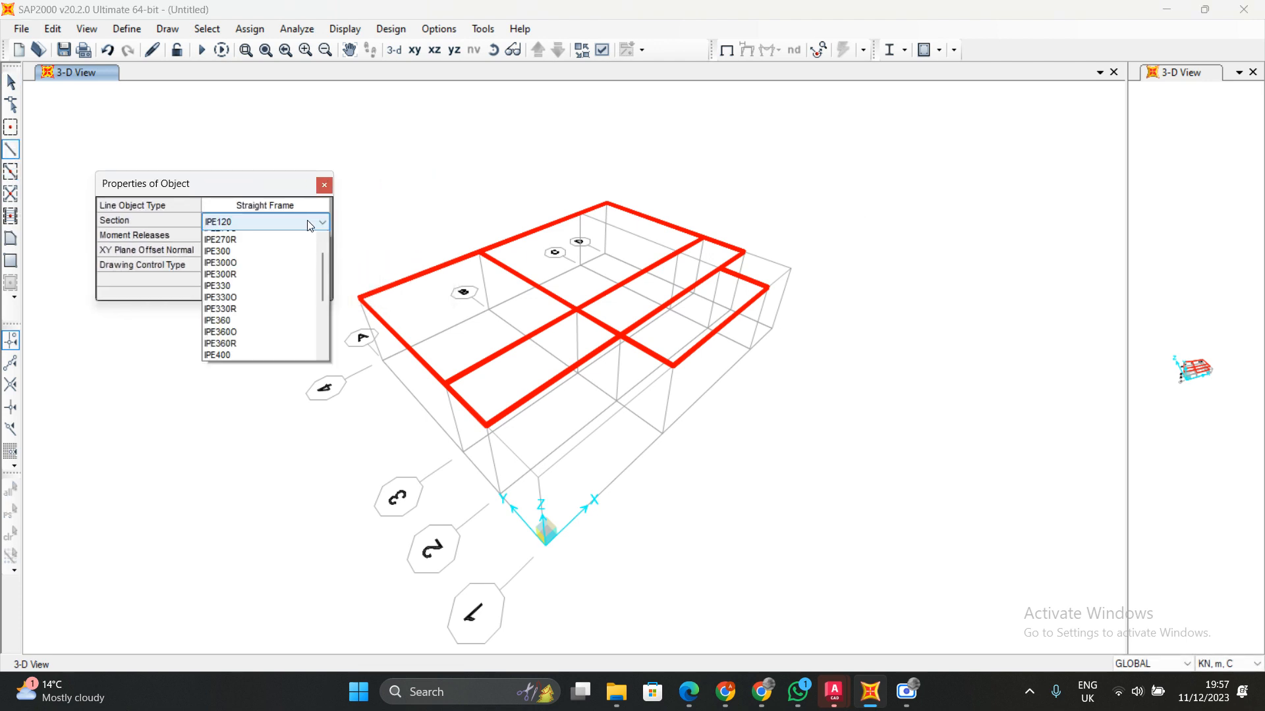
{"action": "scroll", "coordinate": [269, 363], "scroll_direction": "up", "scroll_amount": 15}
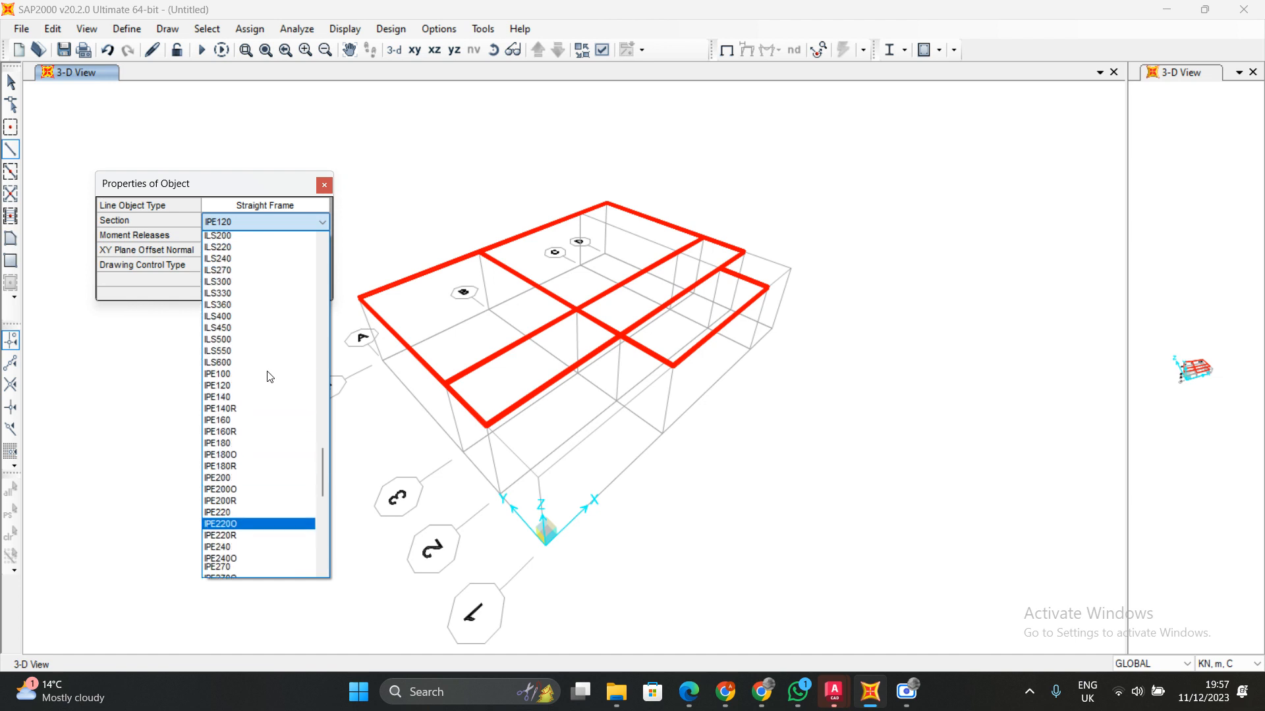
{"action": "scroll", "coordinate": [270, 364], "scroll_direction": "up", "scroll_amount": 7}
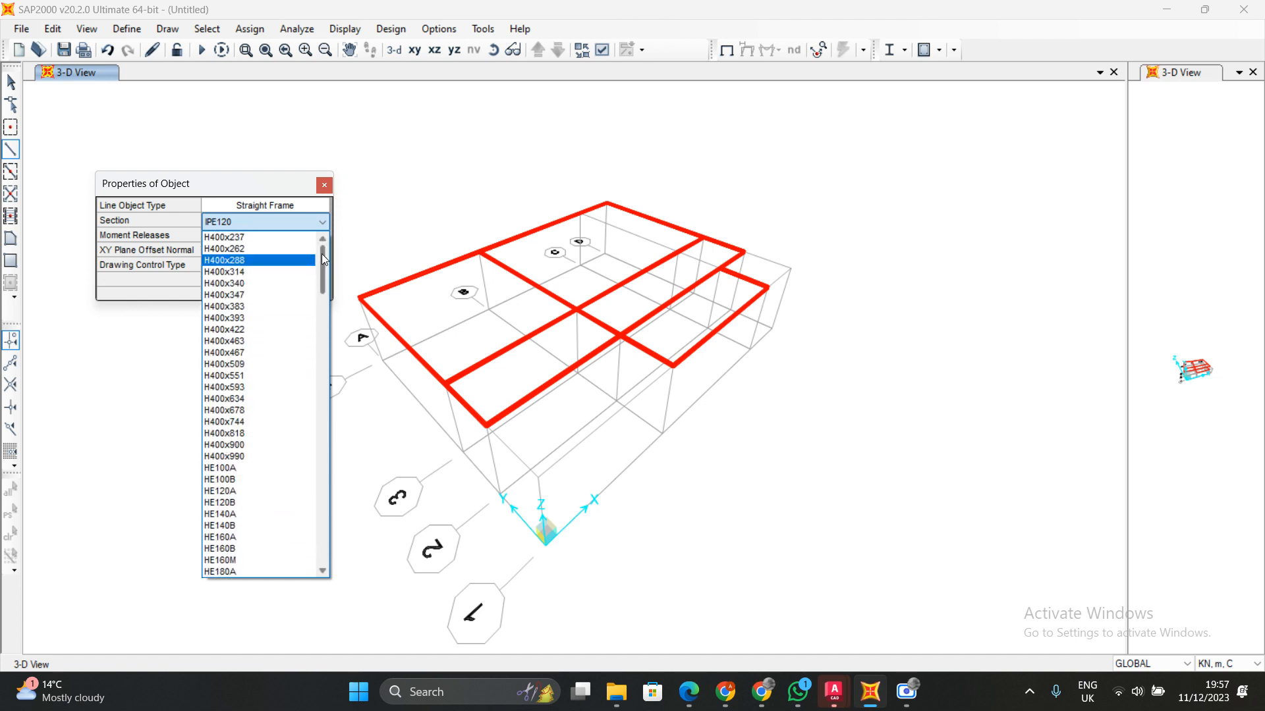
{"action": "left_click", "coordinate": [238, 239]}
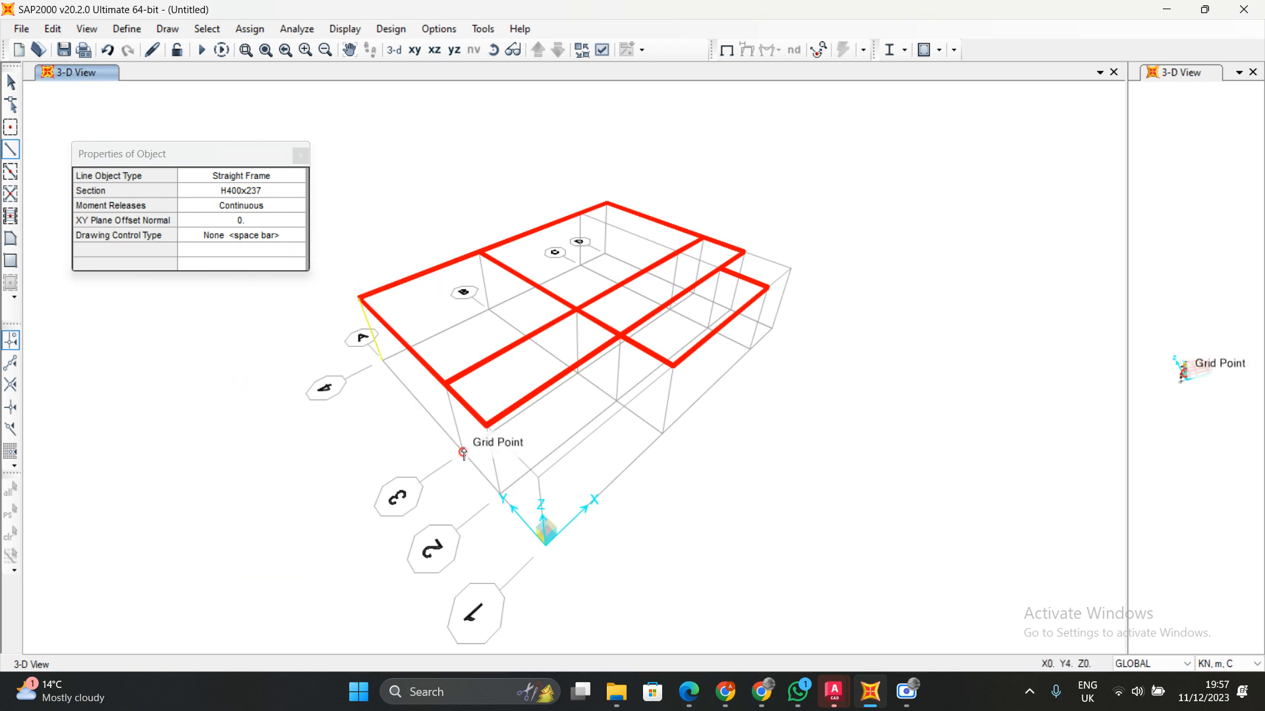
Draw H400x237 columns from the base up to the beams at A2, B4, D4 and D3
{"action": "left_click", "coordinate": [500, 496]}
{"action": "double_click", "coordinate": [486, 426]}
{"action": "left_click", "coordinate": [488, 309]}
{"action": "double_click", "coordinate": [482, 257]}
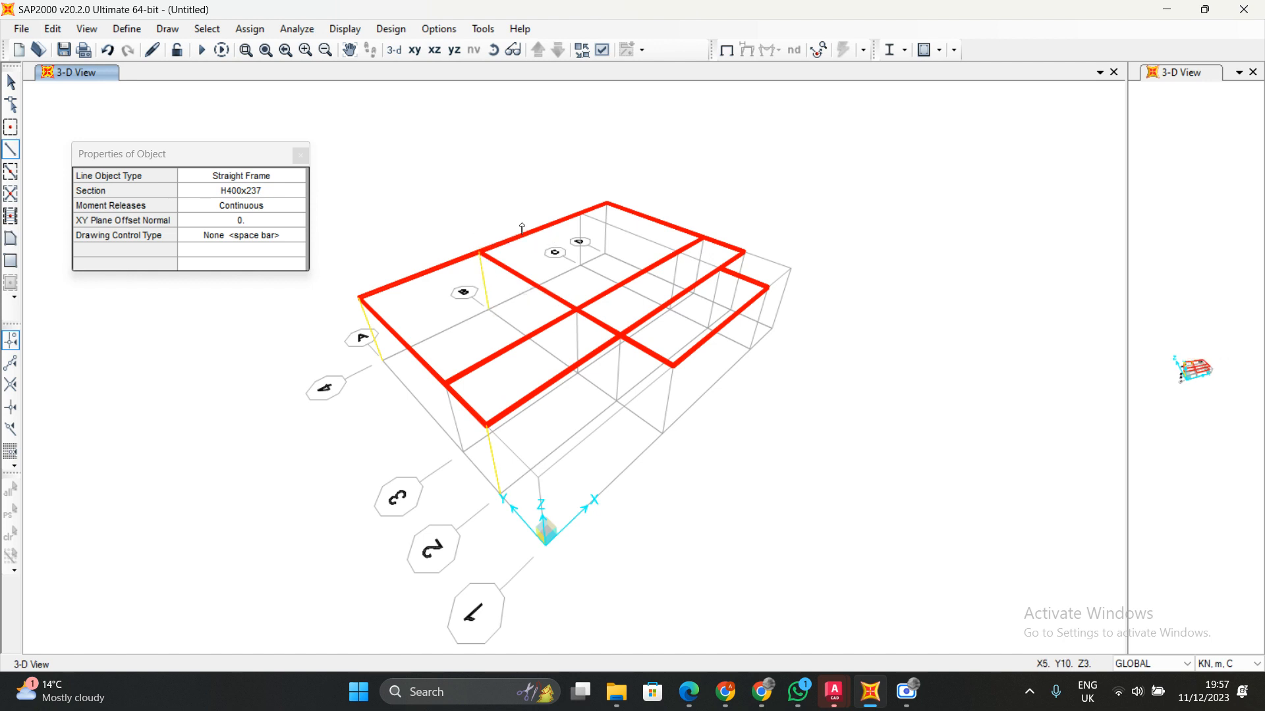
{"action": "left_click", "coordinate": [604, 253]}
{"action": "double_click", "coordinate": [605, 200]}
{"action": "left_click", "coordinate": [694, 294]}
{"action": "double_click", "coordinate": [703, 238]}
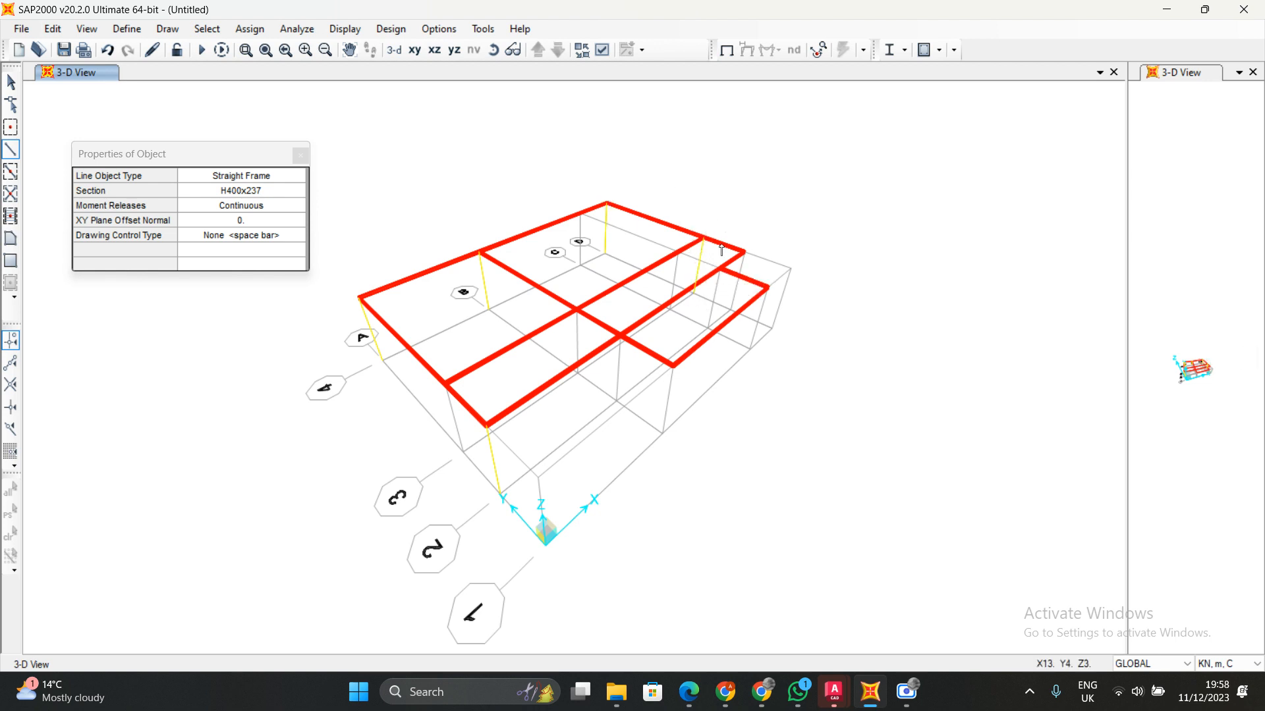
Draw H400x237 columns from the base up to the beams at D2, B2 and B3
{"action": "left_click", "coordinate": [733, 310]}
{"action": "double_click", "coordinate": [740, 254]}
{"action": "left_click", "coordinate": [618, 398]}
{"action": "double_click", "coordinate": [620, 338]}
{"action": "left_click", "coordinate": [577, 372]}
{"action": "double_click", "coordinate": [577, 311]}
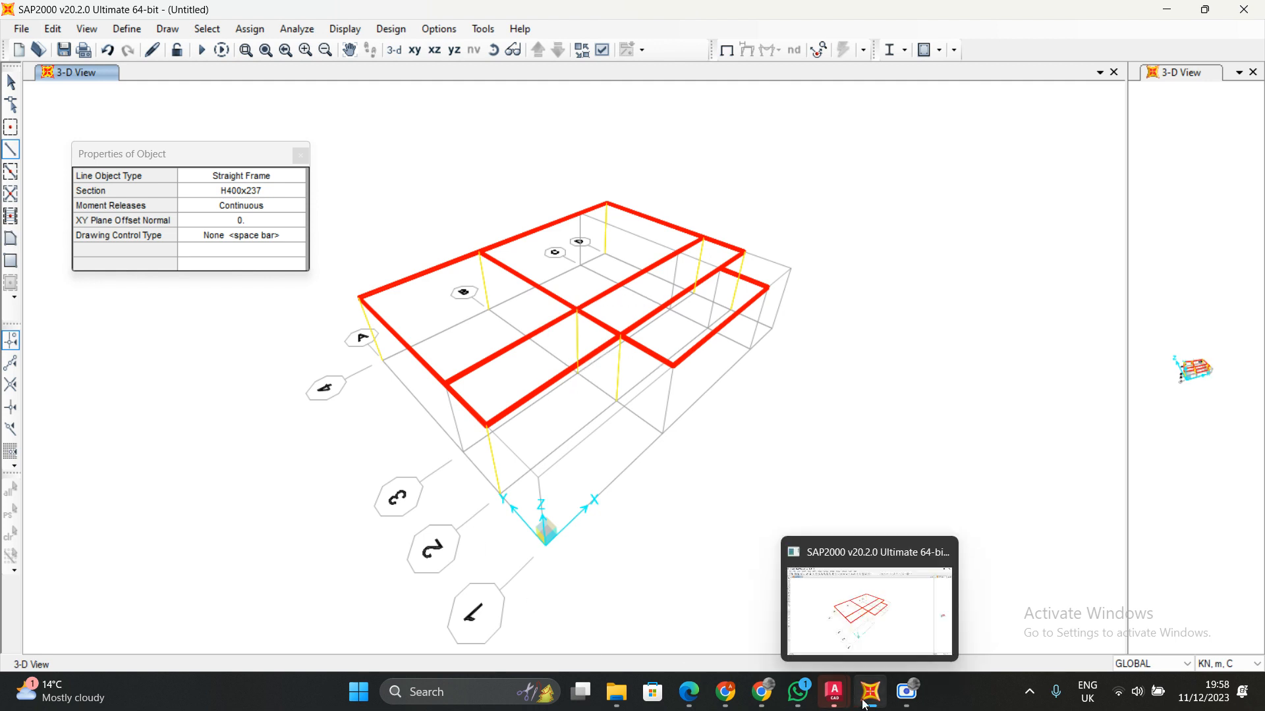
Check the column positions against the AutoCAD floor plan, return to SAP2000 and end frame drawing
{"action": "mouse_move", "coordinate": [833, 692]}
{"action": "left_click", "coordinate": [738, 579]}
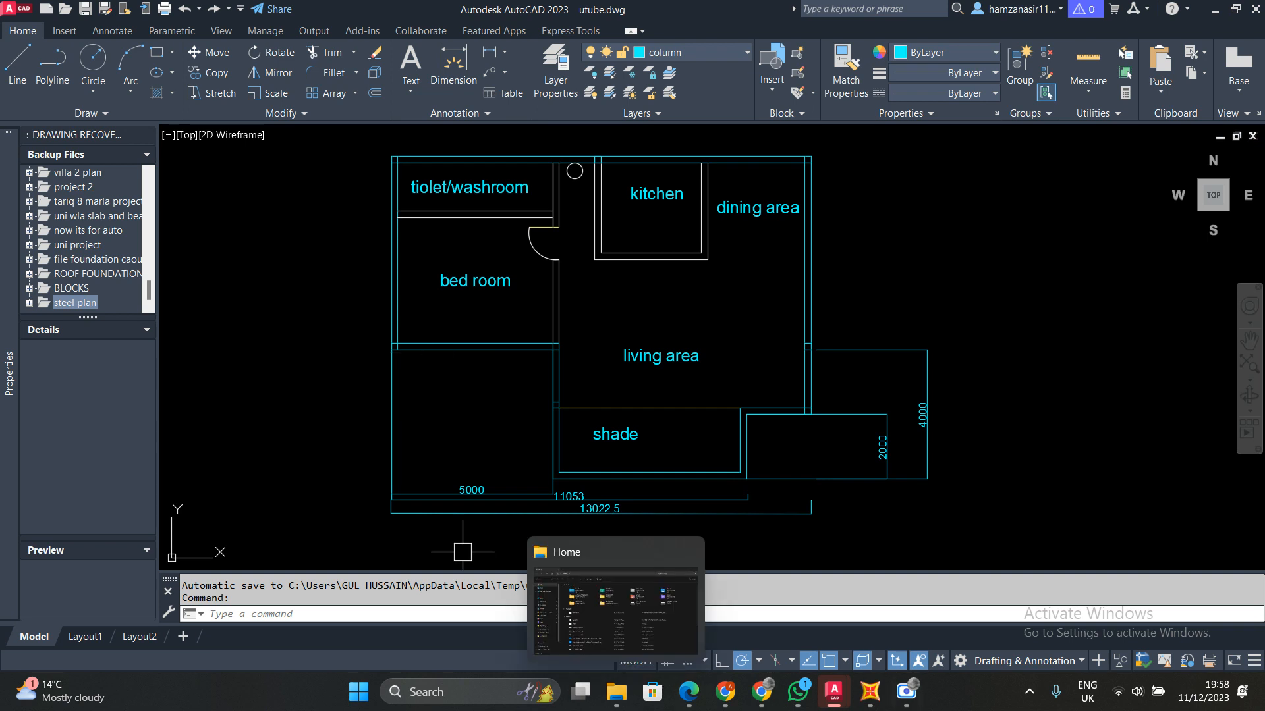
{"action": "left_click", "coordinate": [870, 692]}
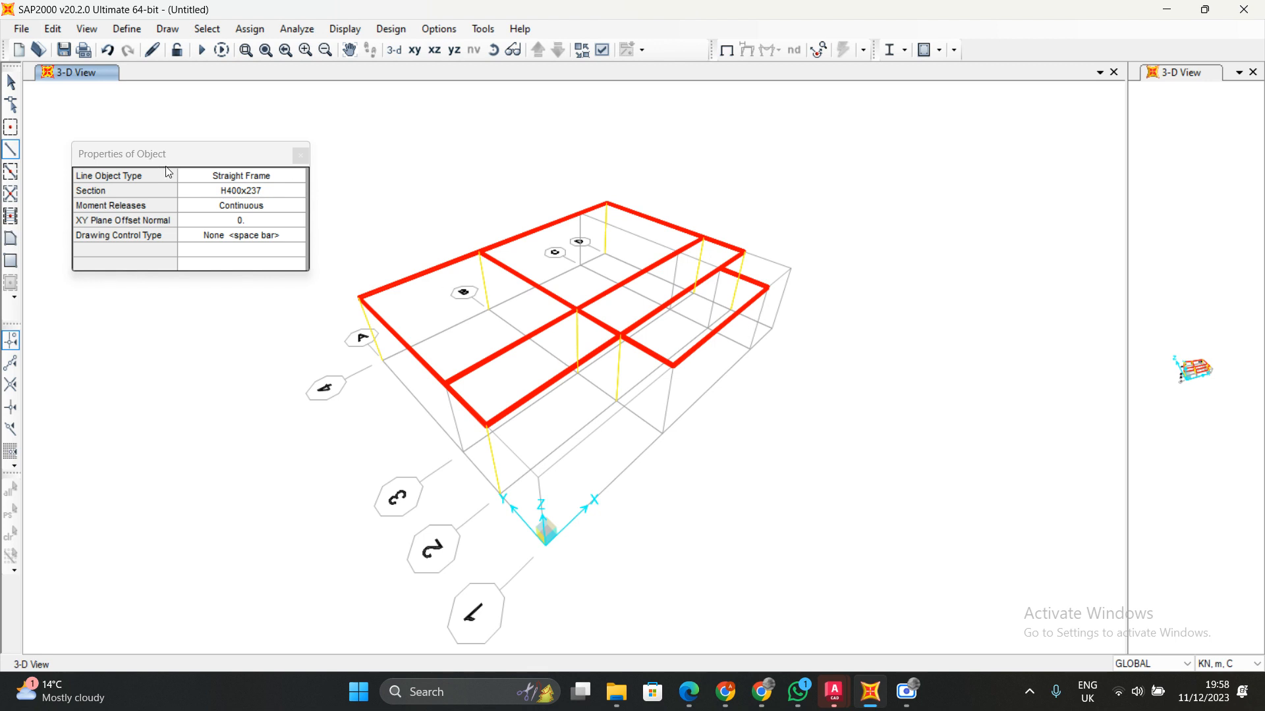
{"action": "left_click", "coordinate": [287, 154]}
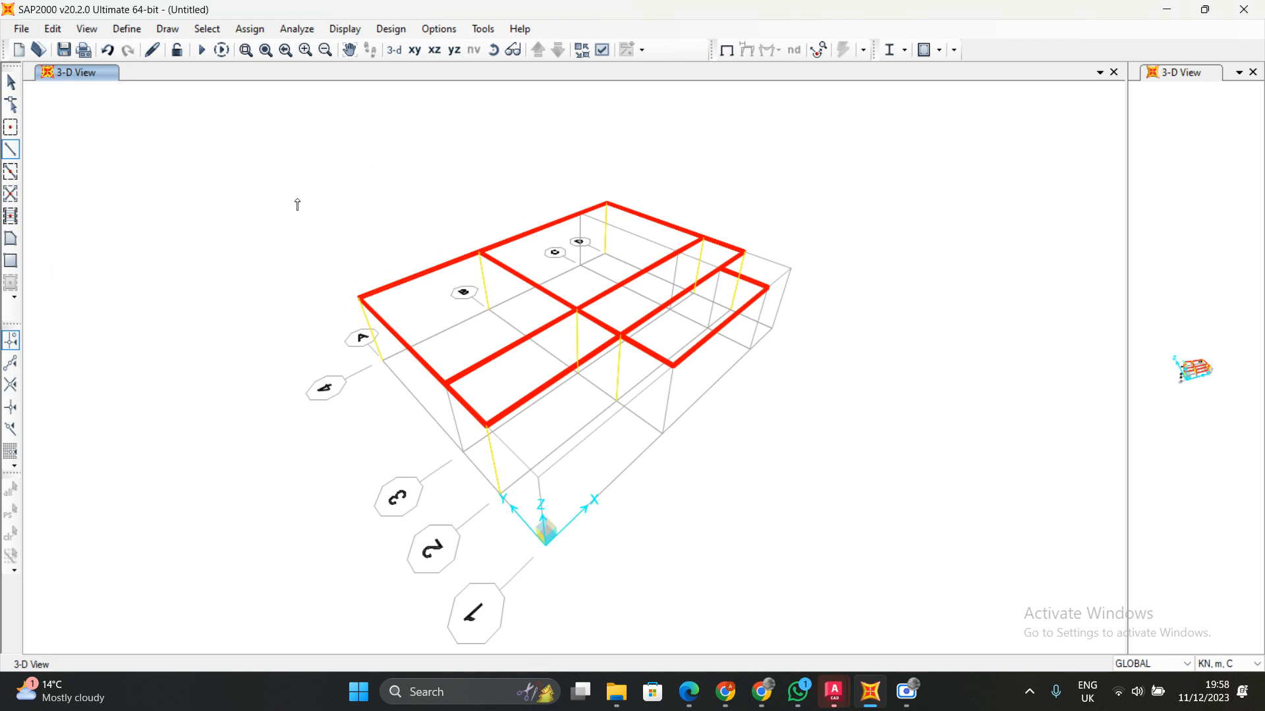
{"action": "key", "text": "Escape"}
Color the main 3-D view by Materials with the Extrude view type and widen the second 3-D view window
{"action": "left_click", "coordinate": [603, 50]}
{"action": "left_click", "coordinate": [547, 127]}
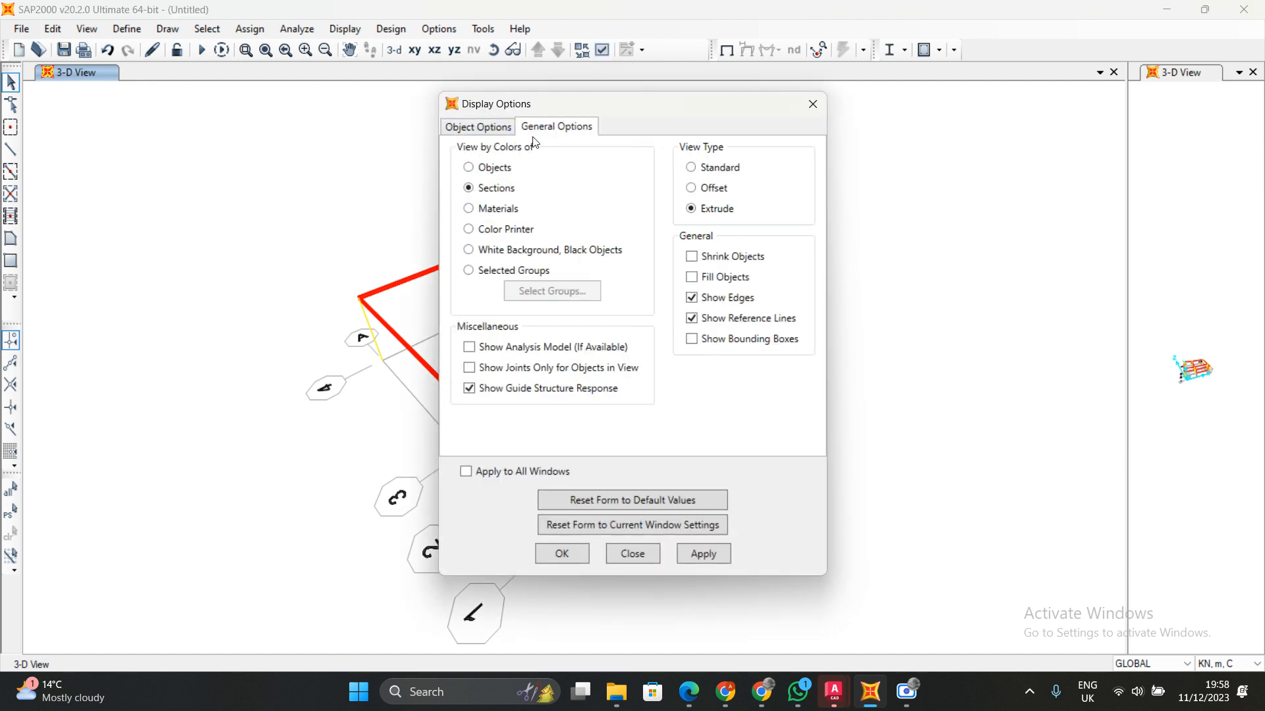
{"action": "left_click", "coordinate": [469, 209]}
{"action": "left_click", "coordinate": [718, 562]}
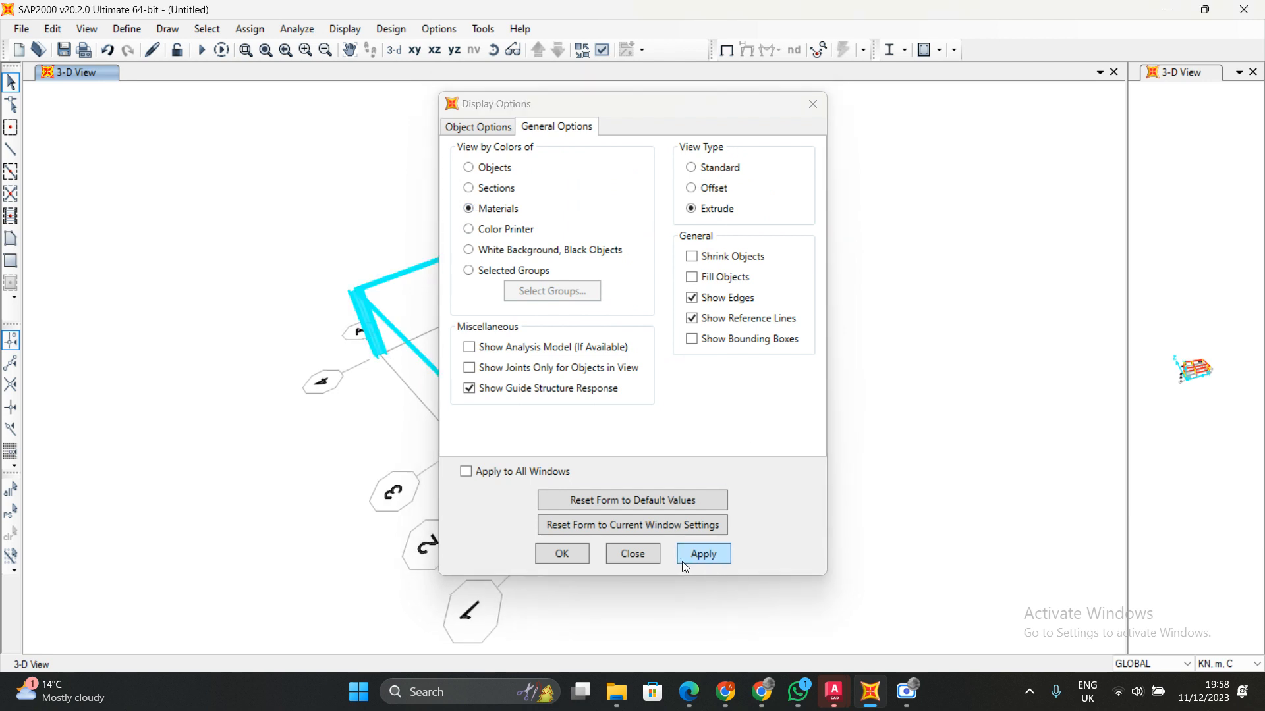
{"action": "left_click", "coordinate": [564, 554]}
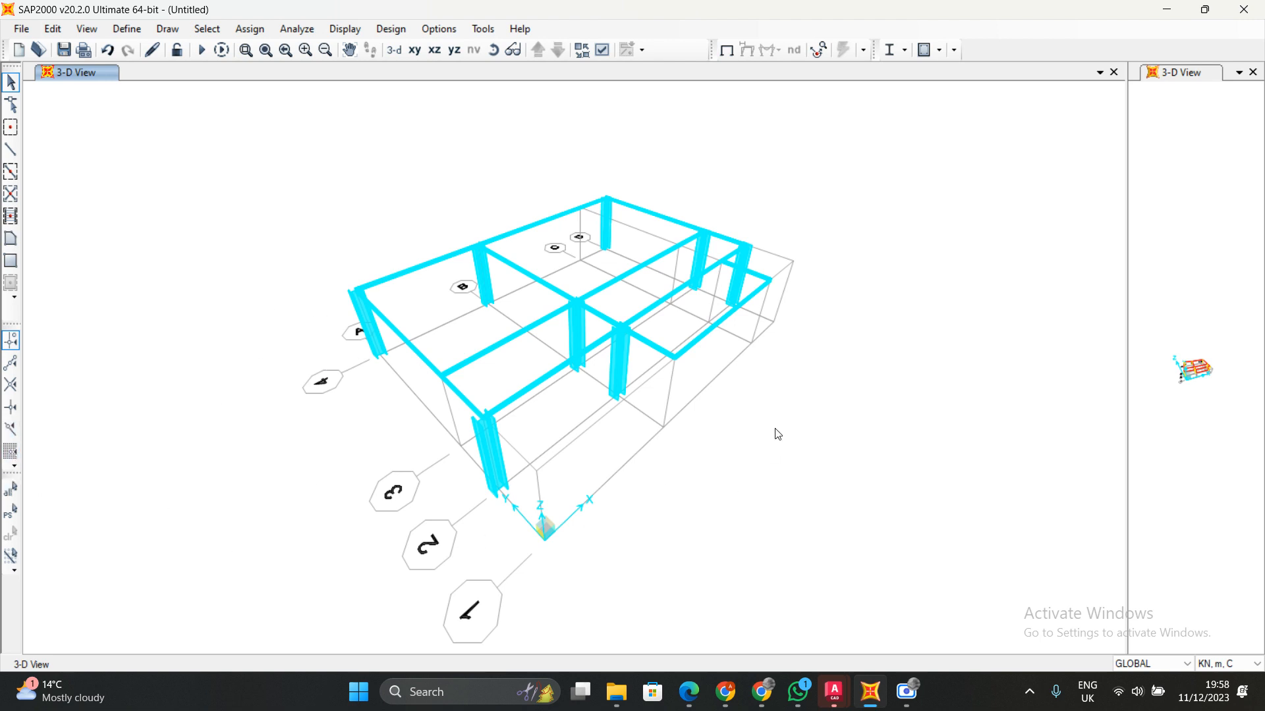
{"action": "middle_click_drag", "start_coordinate": [777, 433], "coordinate": [602, 412], "text": "shift"}
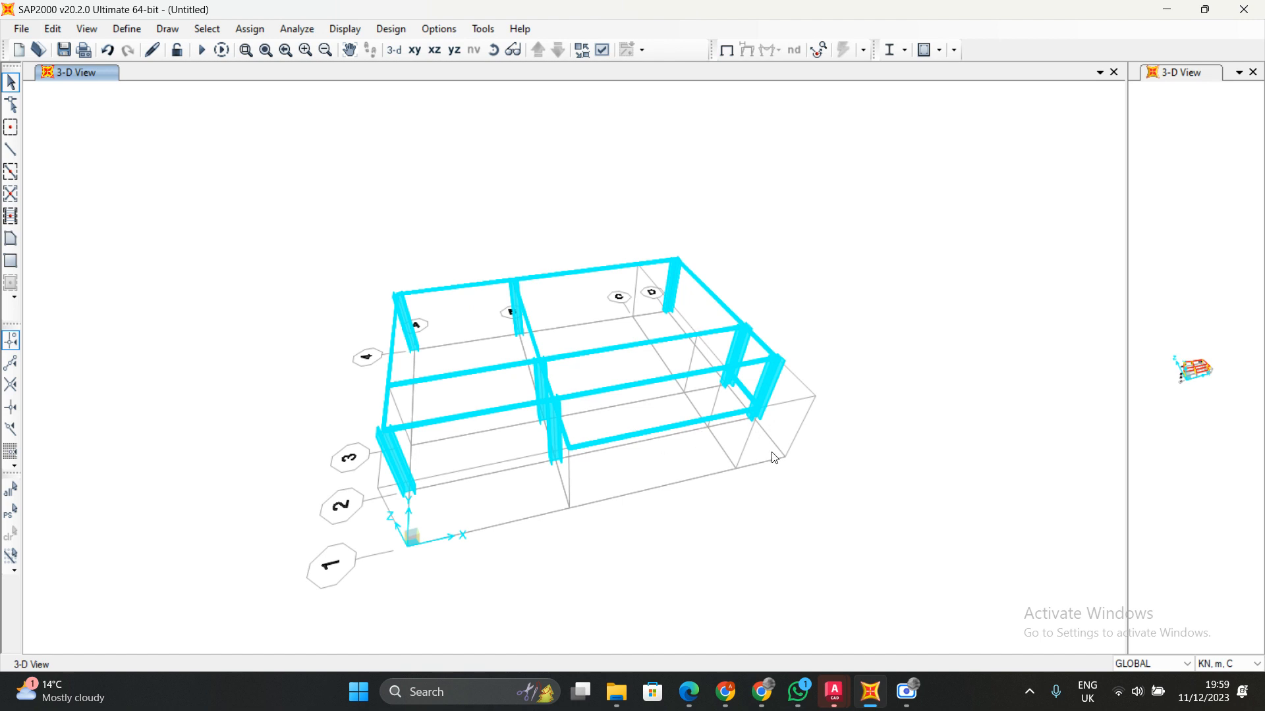
{"action": "middle_click_drag", "start_coordinate": [590, 379], "coordinate": [605, 357], "text": "shift"}
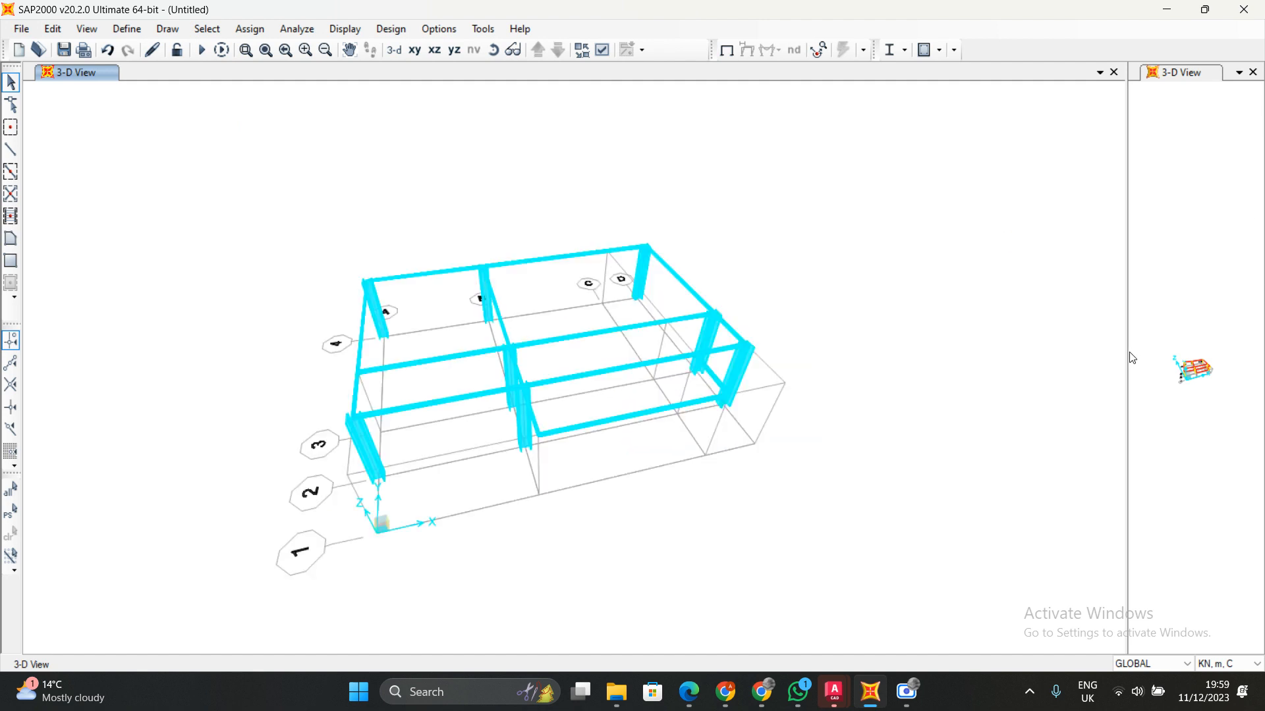
{"action": "left_click_drag", "start_coordinate": [1129, 353], "coordinate": [914, 415]}
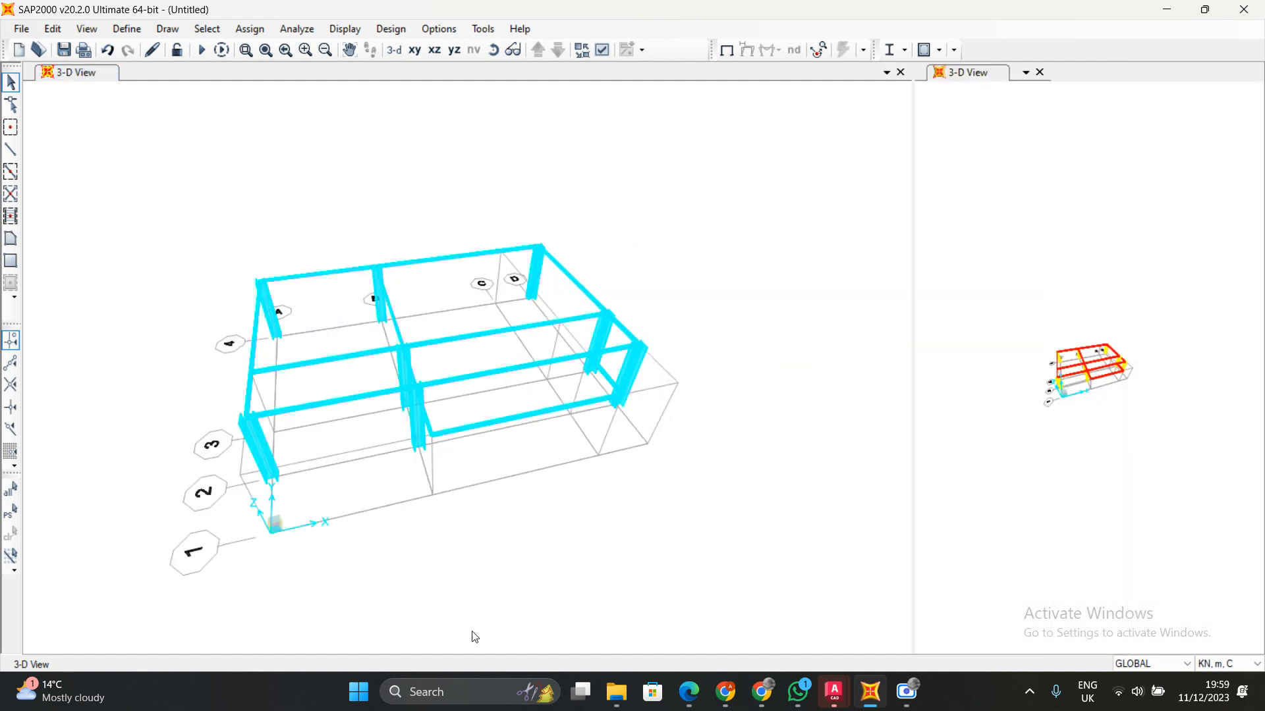